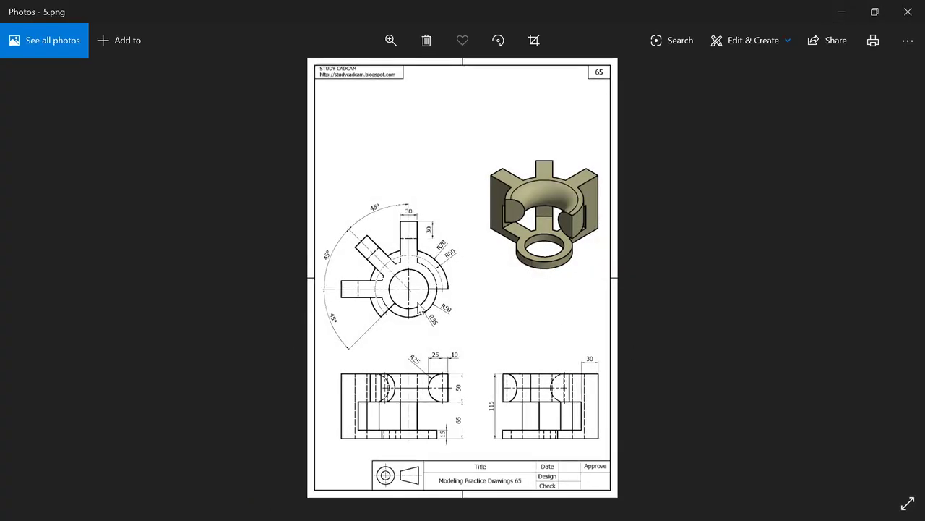
# Step: Switch from the 5.png reference in Photos to the AutoCAD drawing with the hub outline
pyautogui.hotkey('alt', 'Tab')
pyautogui.hotkey('alt', 'Tab')
pyautogui.hotkey('alt', 'Tab')
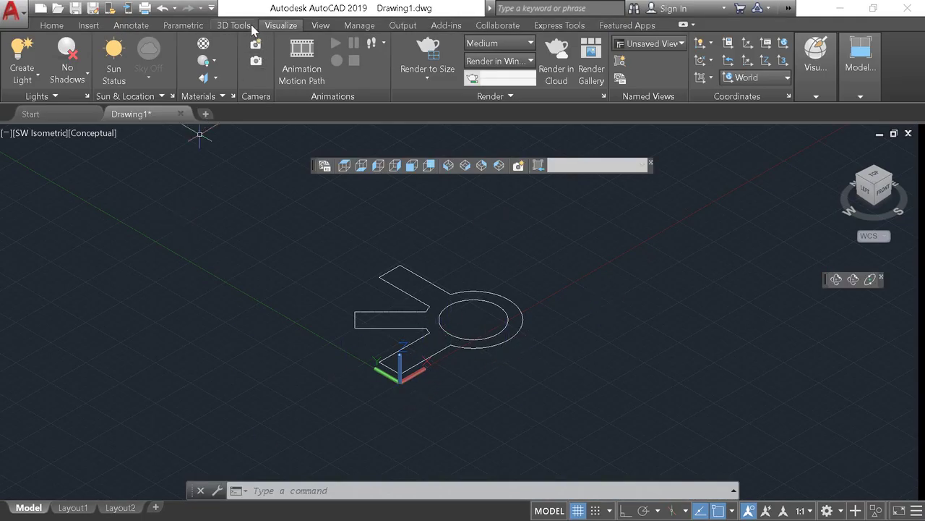
# Step: Press-pull the ring-and-arms hub outline 15 units into a solid
pyautogui.click(253, 28)
pyautogui.click(233, 43)
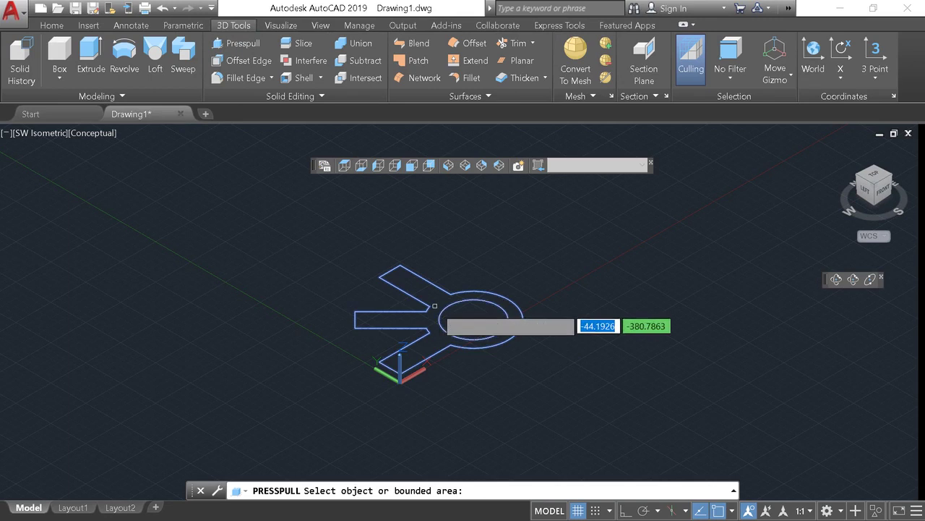
pyautogui.click(435, 306)
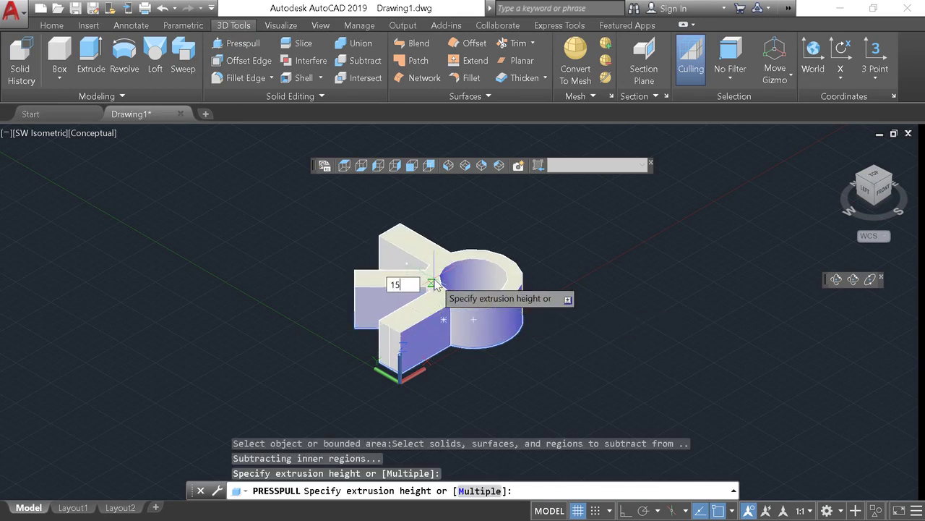
pyautogui.press('Return')
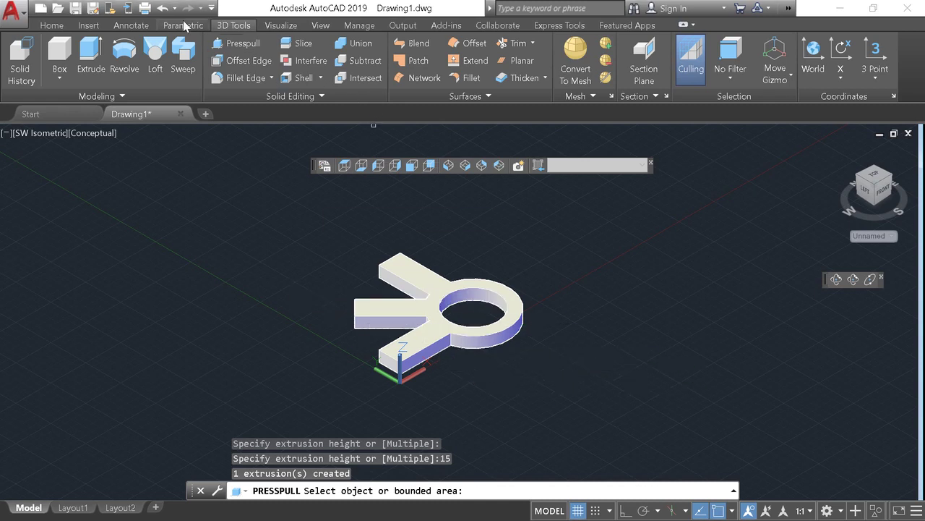
# Step: Set the visual style to 2D Wireframe
pyautogui.click(281, 26)
pyautogui.click(828, 94)
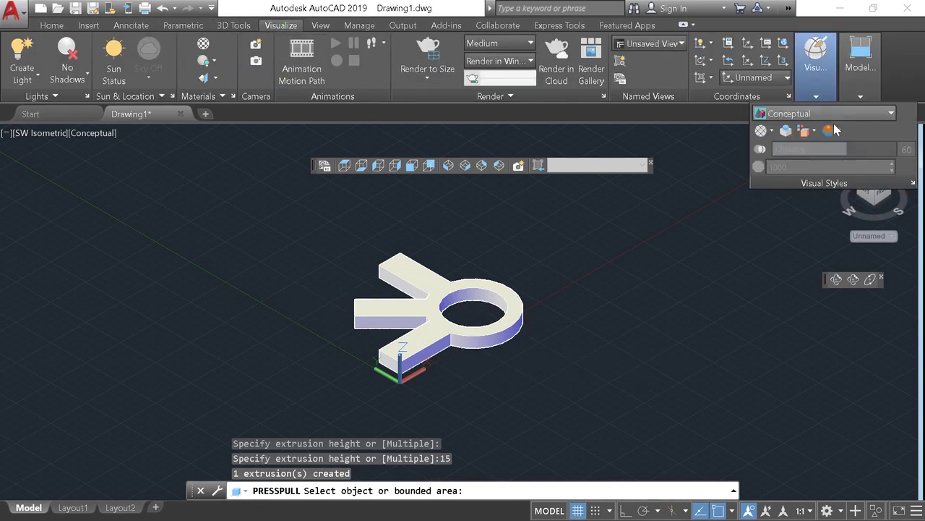
pyautogui.click(815, 116)
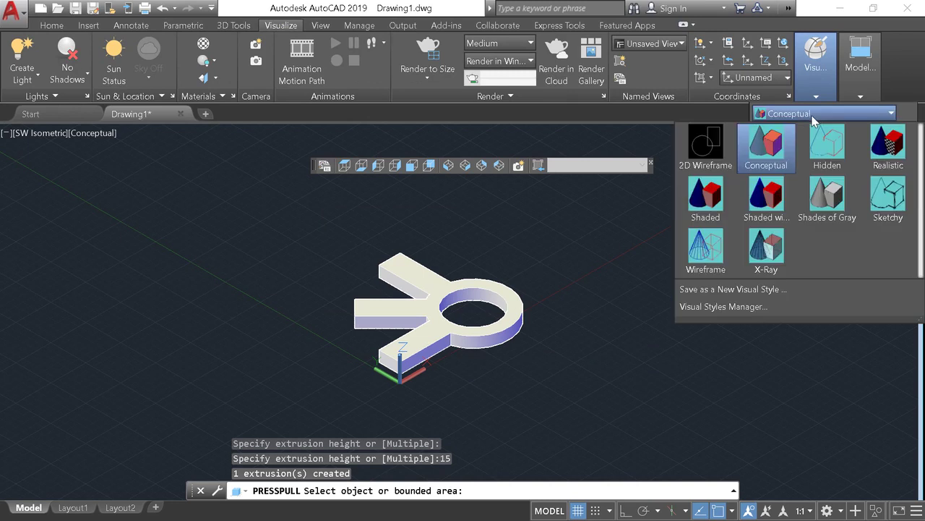
pyautogui.click(724, 168)
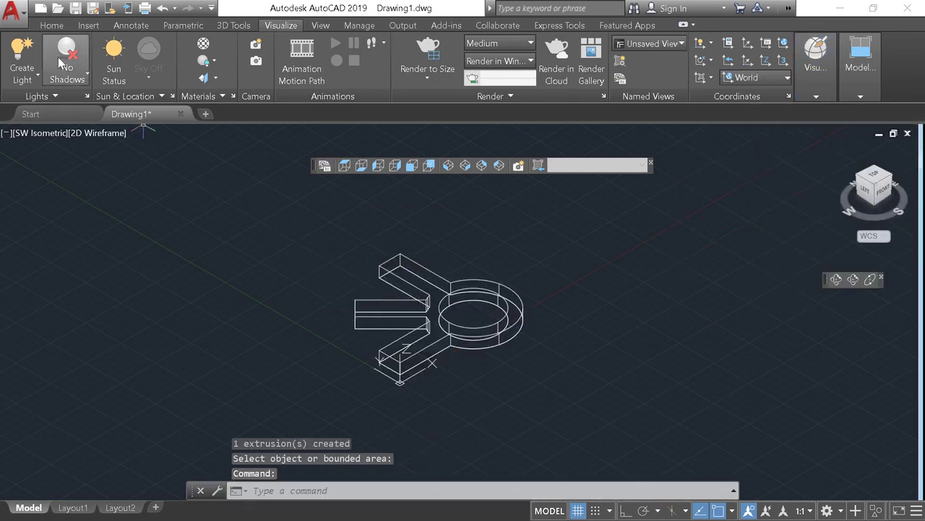
pyautogui.click(52, 26)
# Step: With Ortho on, draw 30-unit lines from the lower arm's end corner to form a square
pyautogui.click(16, 54)
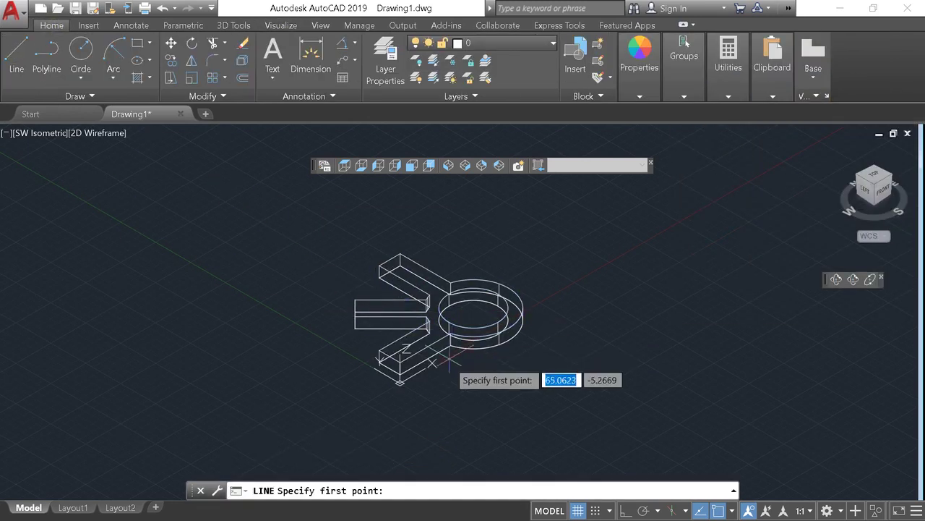
pyautogui.scroll(3, 443, 364)
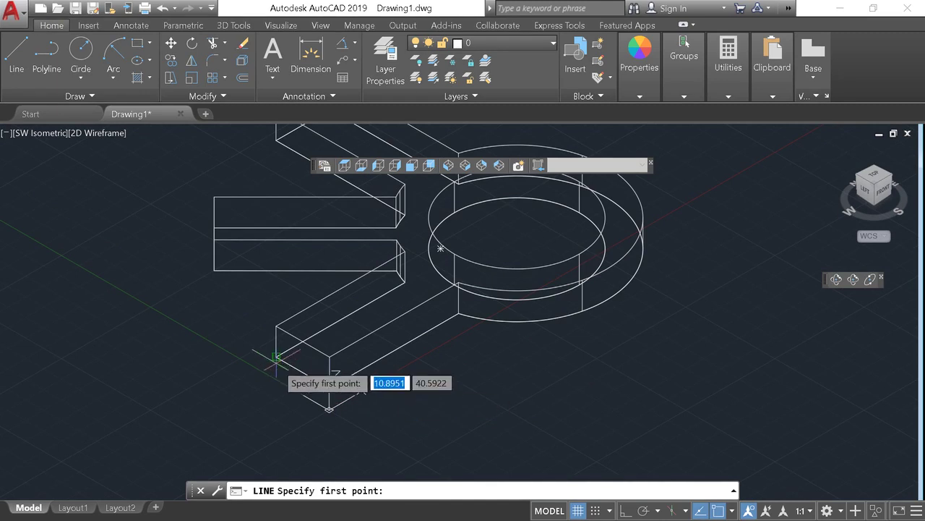
pyautogui.click(329, 388)
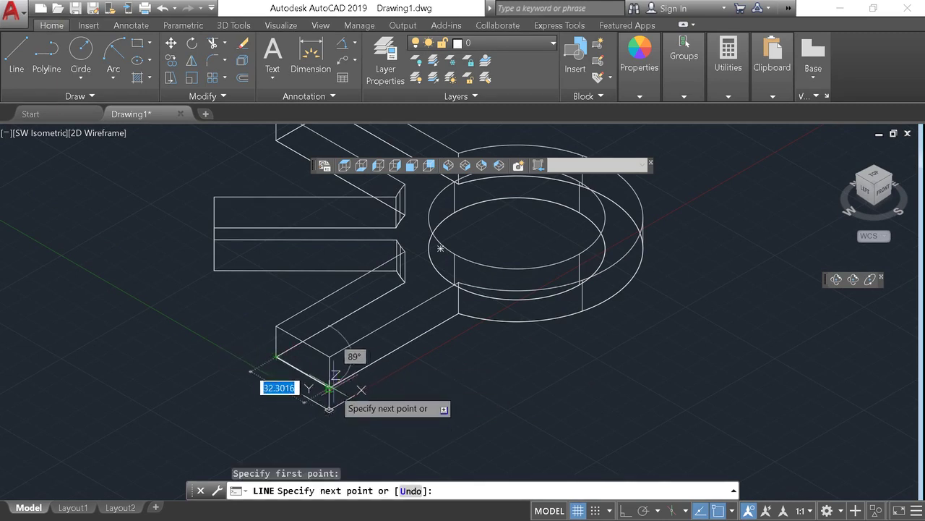
pyautogui.scroll(2, 329, 388)
pyautogui.scroll(2, 325, 387)
pyautogui.scroll(1, 318, 390)
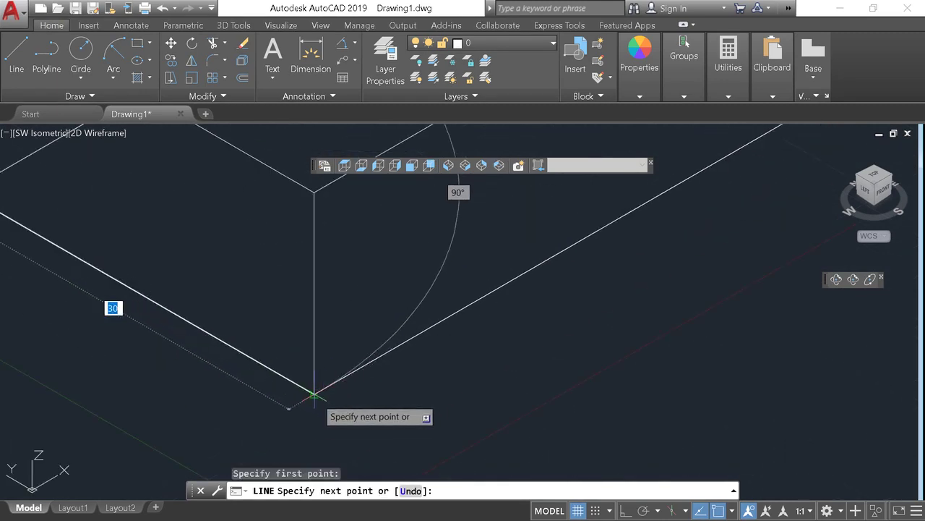
pyautogui.click(314, 394)
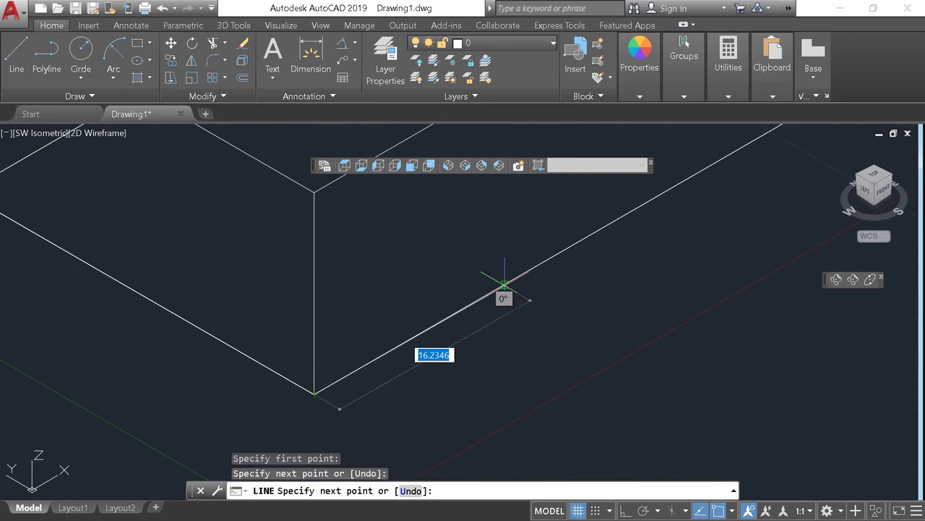
pyautogui.click(626, 510)
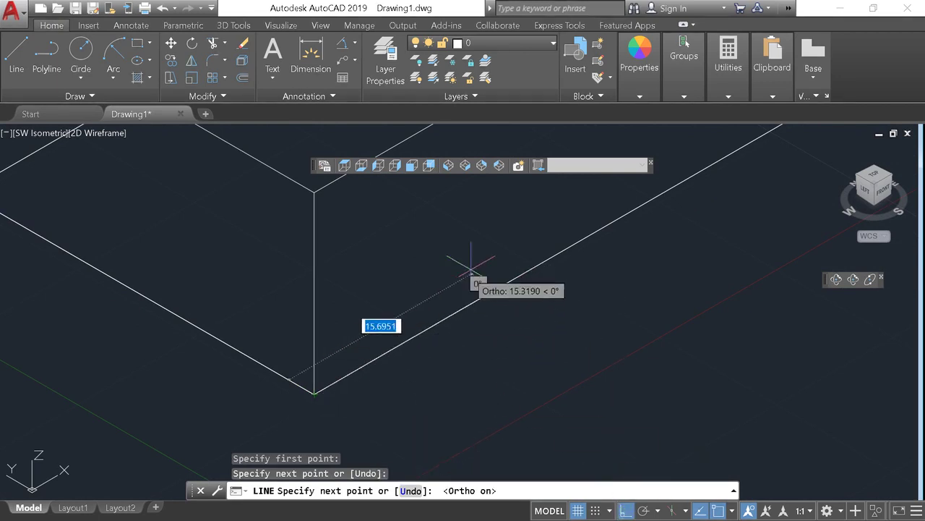
pyautogui.press('Return')
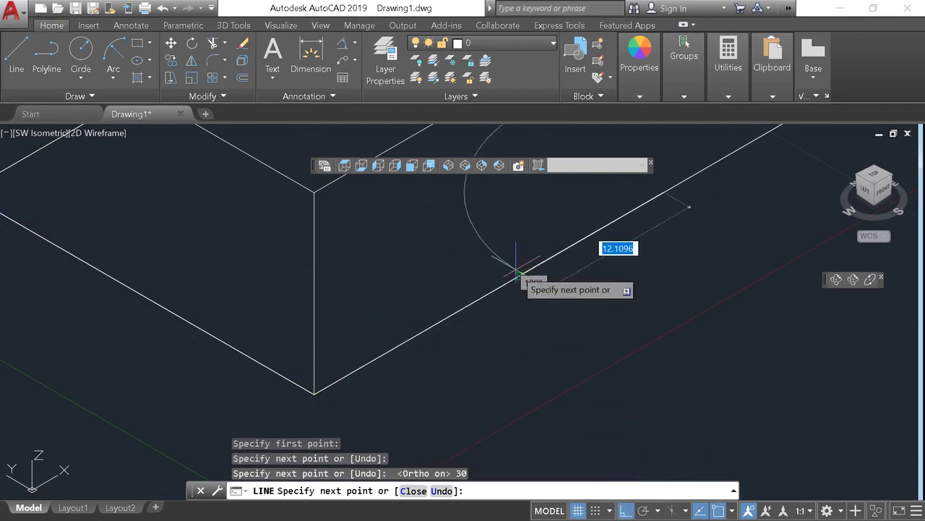
pyautogui.moveTo(342, 213)
pyautogui.mouseDown(button='middle')
pyautogui.moveTo(357, 253)
pyautogui.moveTo(442, 194)
pyautogui.moveTo(426, 222)
pyautogui.mouseUp(button='middle')
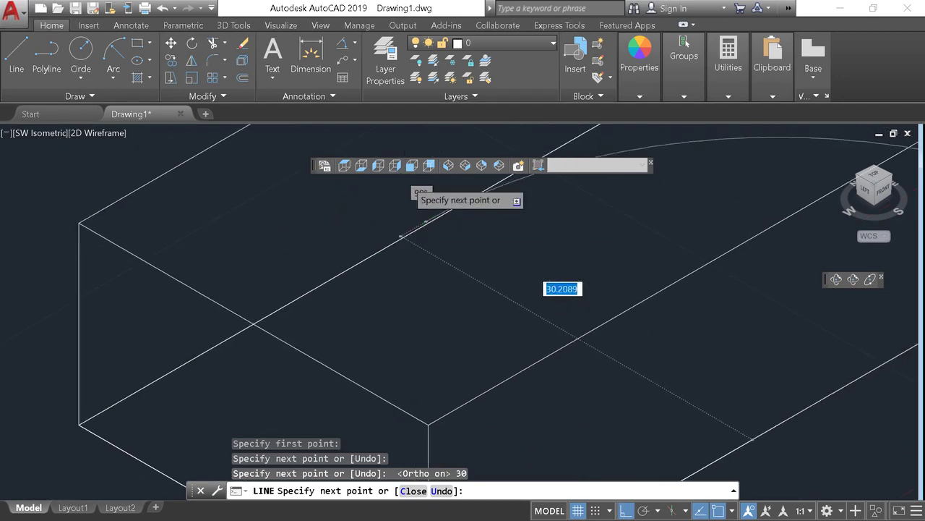
pyautogui.click(429, 222)
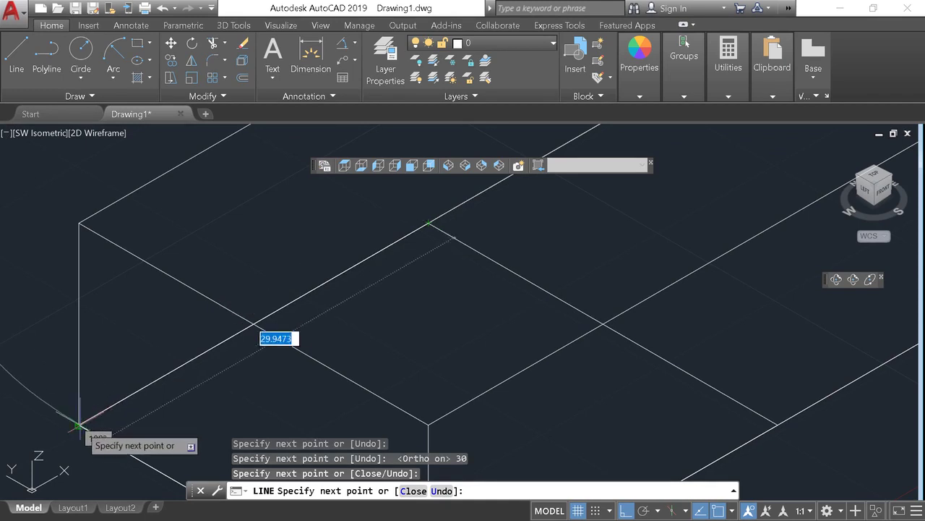
pyautogui.press('Escape')
pyautogui.moveTo(176, 319)
pyautogui.mouseDown(button='middle')
pyautogui.moveTo(270, 303)
pyautogui.moveTo(339, 381)
pyautogui.mouseUp(button='middle')
# Step: Select the square's edges at the lower arm's end
pyautogui.click(16, 54)
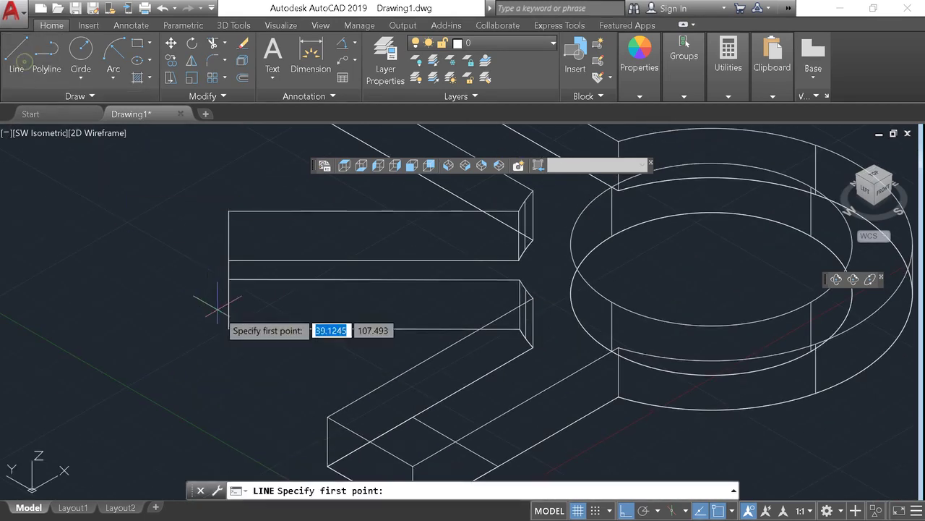
pyautogui.press('Escape')
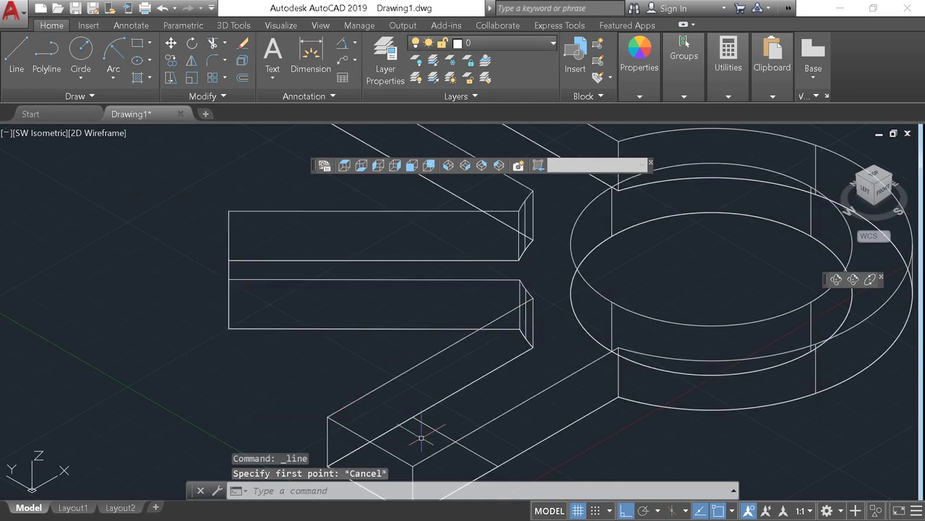
pyautogui.click(405, 422)
pyautogui.moveTo(391, 430); pyautogui.dragTo(390, 338, button='middle')
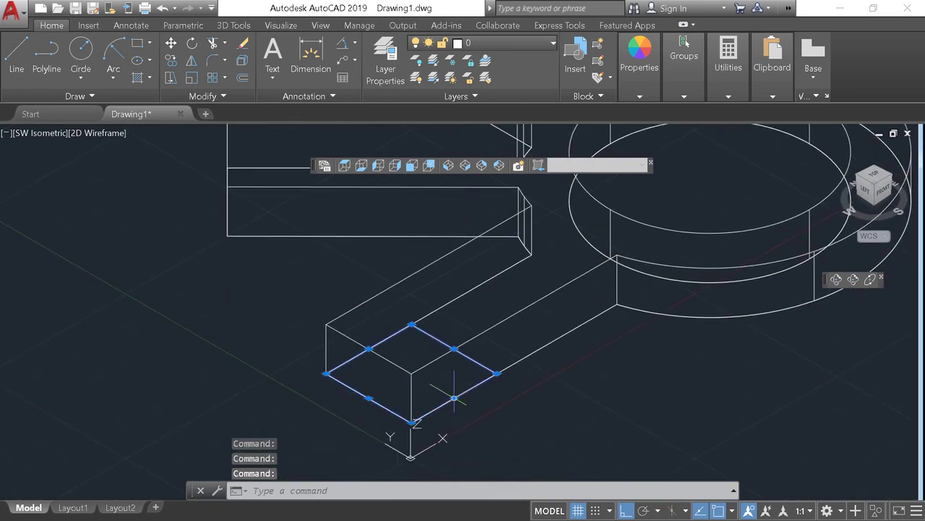
pyautogui.write('J')
# Step: Join the lower arm's square edges into one polyline, abandoning a copy of it
pyautogui.press('Return')
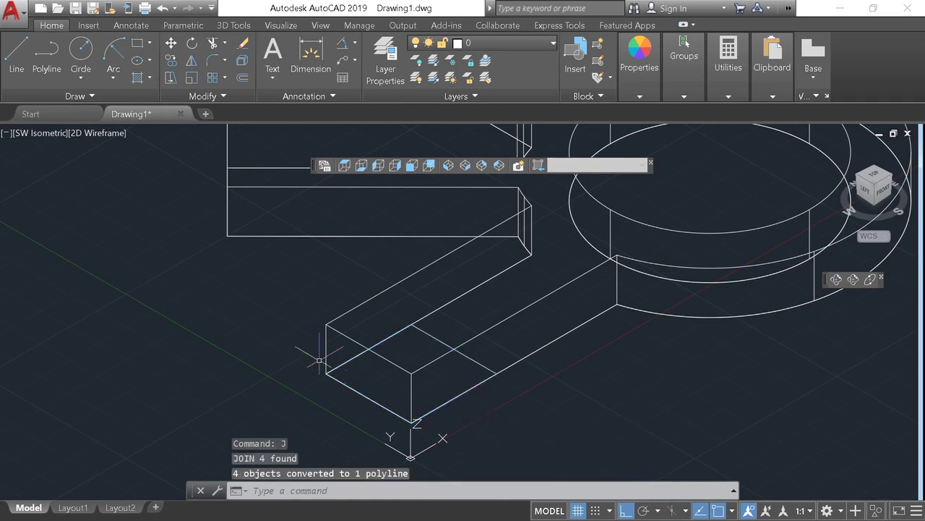
pyautogui.keyDown('shift'); pyautogui.moveTo(214, 314); pyautogui.dragTo(249, 341, button='middle'); pyautogui.keyUp('shift')
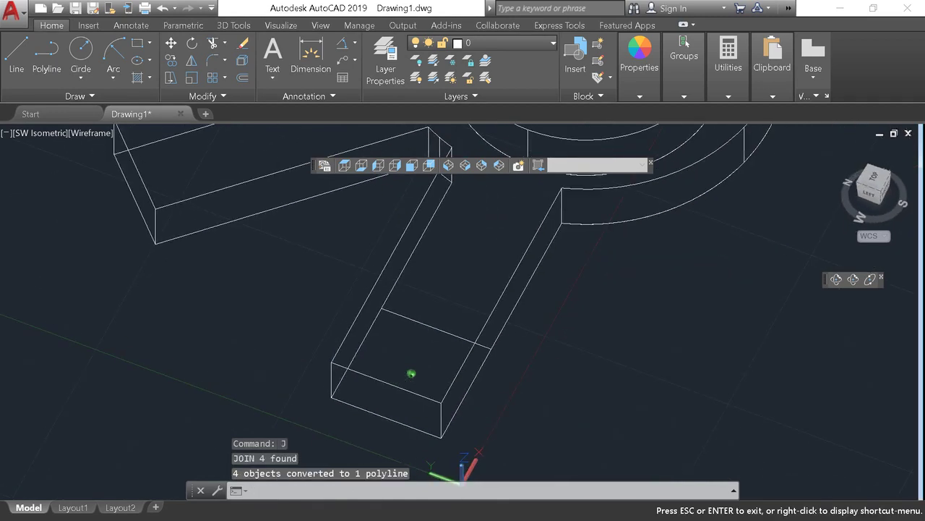
pyautogui.click(358, 332)
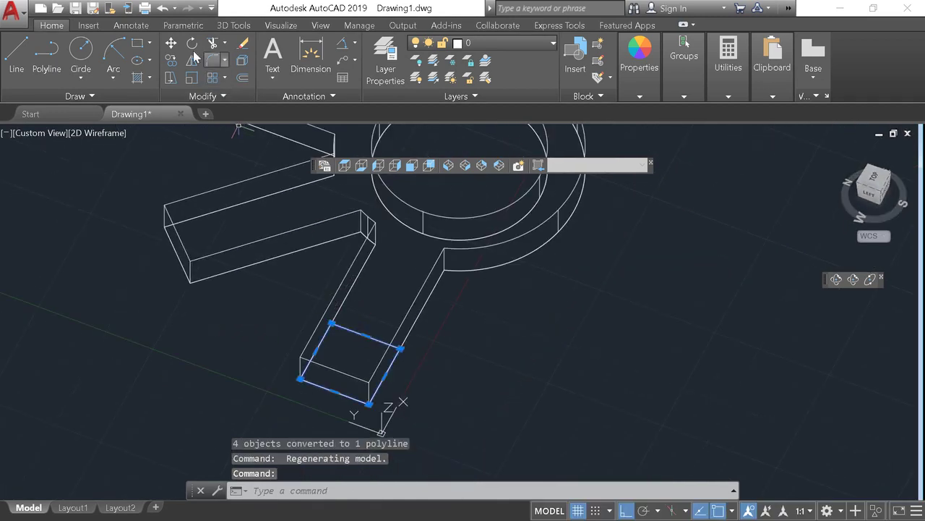
pyautogui.click(173, 62)
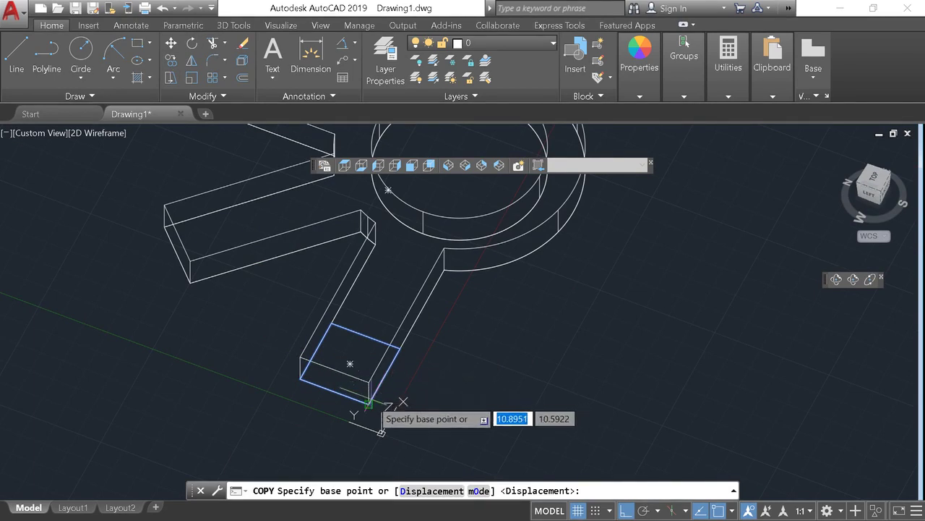
pyautogui.click(368, 403)
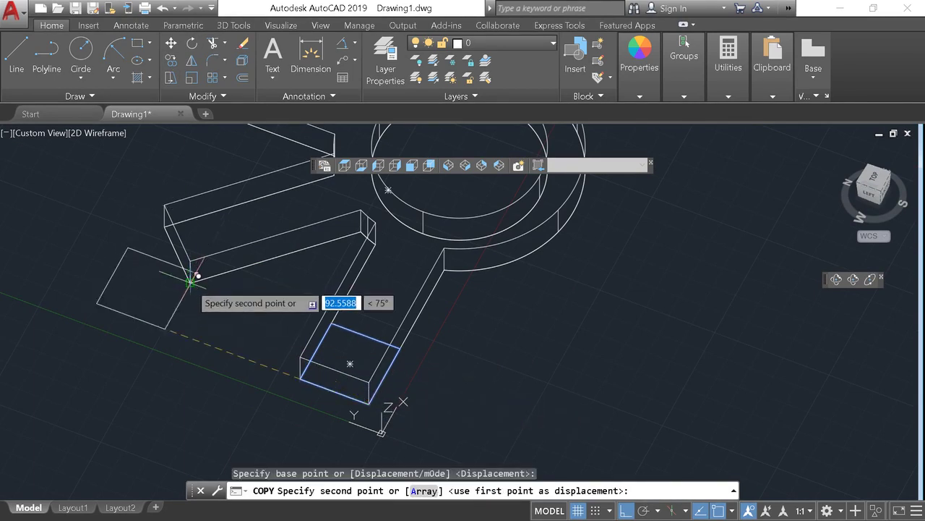
pyautogui.press('Escape')
# Step: Draw 30-unit lines from the left arm's corner
pyautogui.scroll(1, 164, 193)
pyautogui.scroll(1, 164, 193)
pyautogui.scroll(1, 164, 194)
pyautogui.scroll(1, 164, 193)
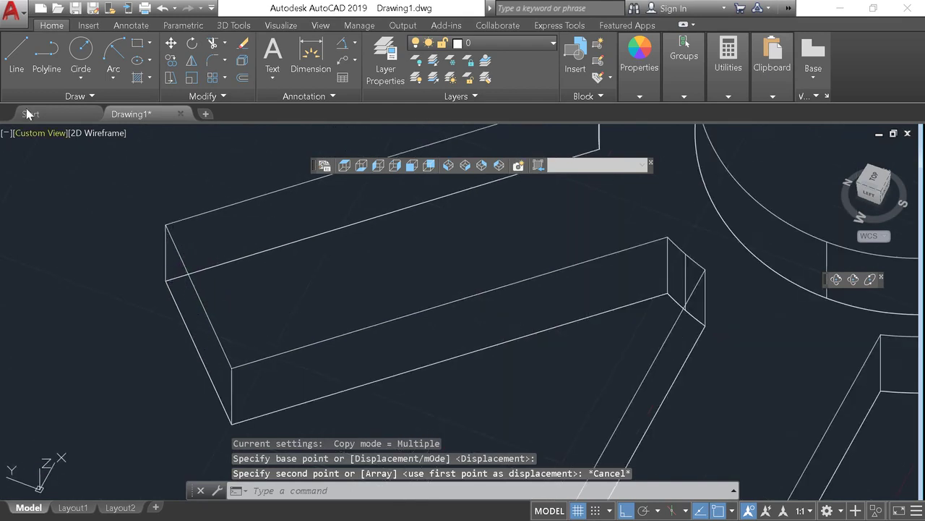
pyautogui.click(15, 55)
pyautogui.click(165, 280)
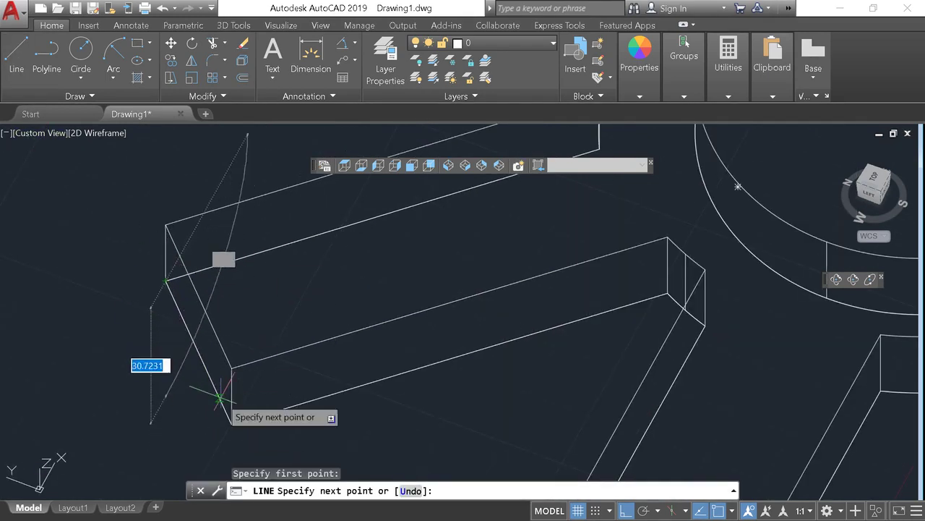
pyautogui.click(231, 423)
pyautogui.write('30')
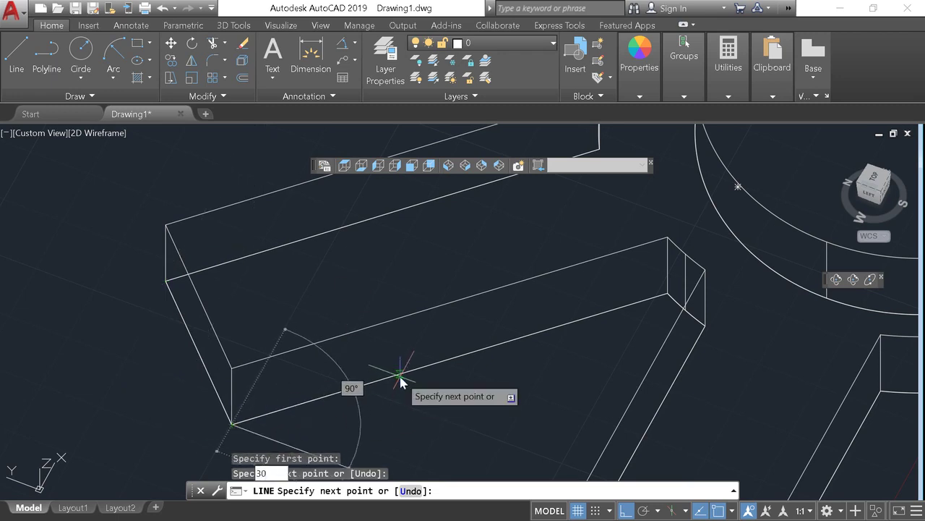
pyautogui.press('Return')
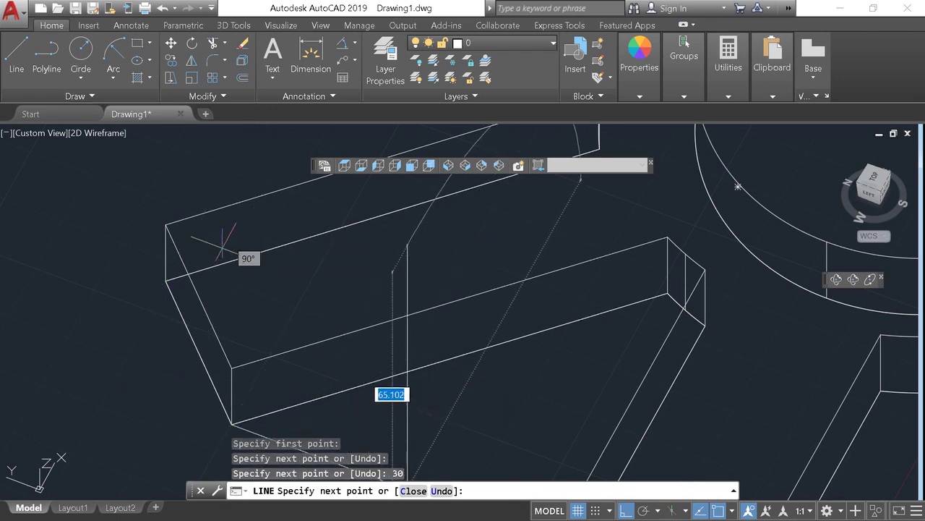
pyautogui.press('Escape')
# Step: Return to the SW Isometric view and erase the stray short line
pyautogui.click(448, 166)
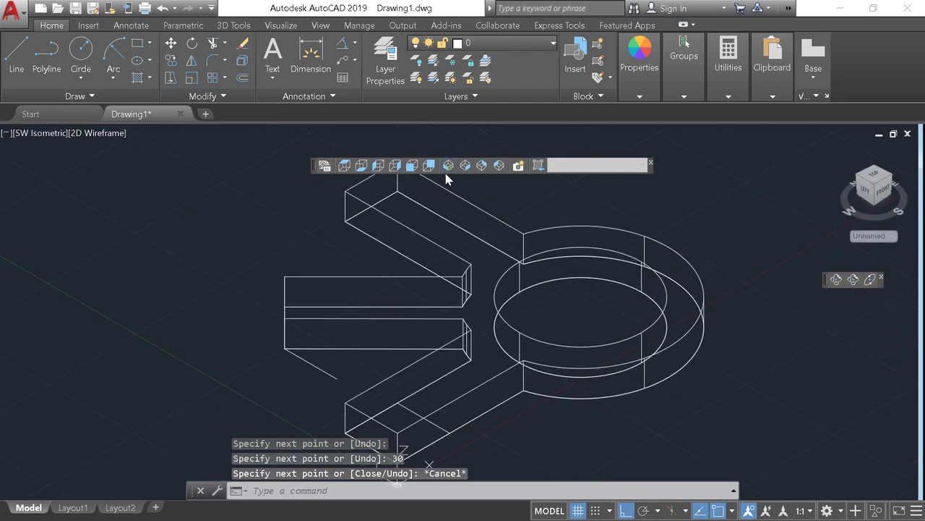
pyautogui.click(337, 378)
pyautogui.press('Delete')
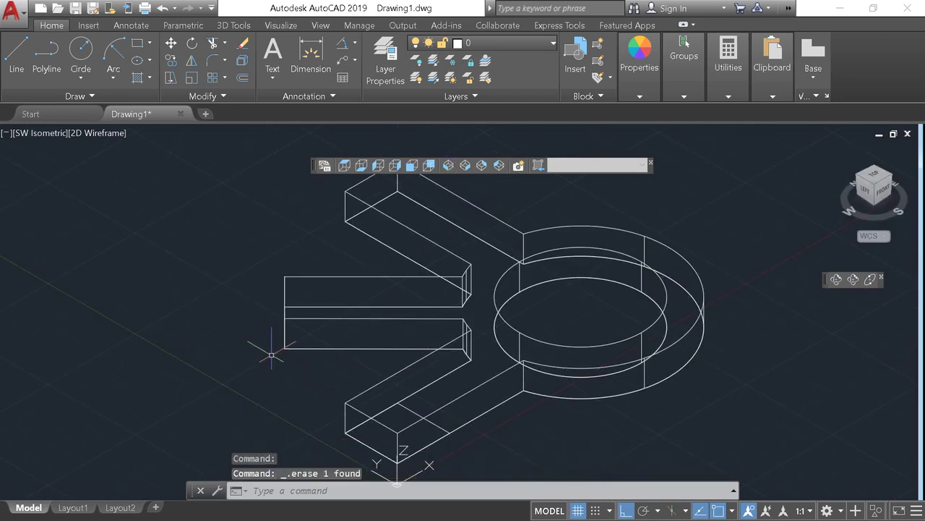
# Step: Draw lines across the box arm's end, with the second line 30 units long
pyautogui.scroll(2, 385, 269)
pyautogui.scroll(3, 348, 301)
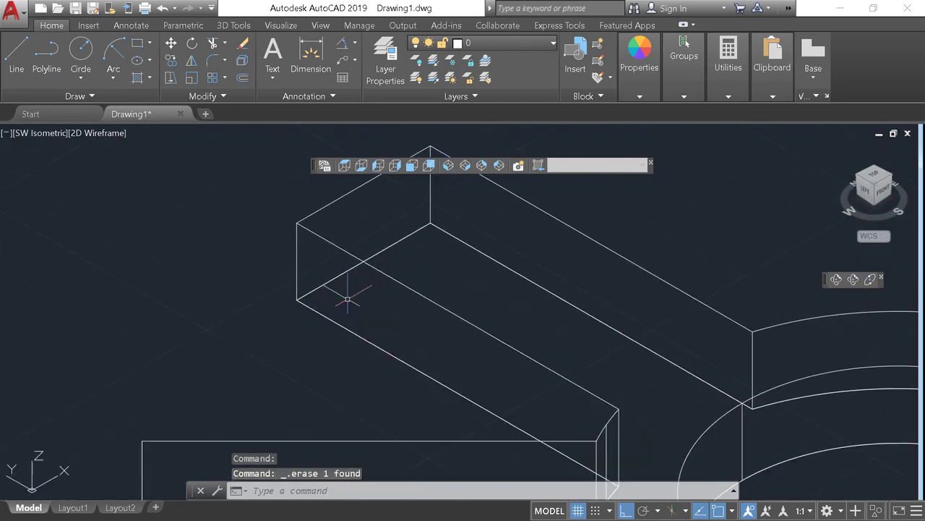
pyautogui.click(13, 57)
pyautogui.click(299, 300)
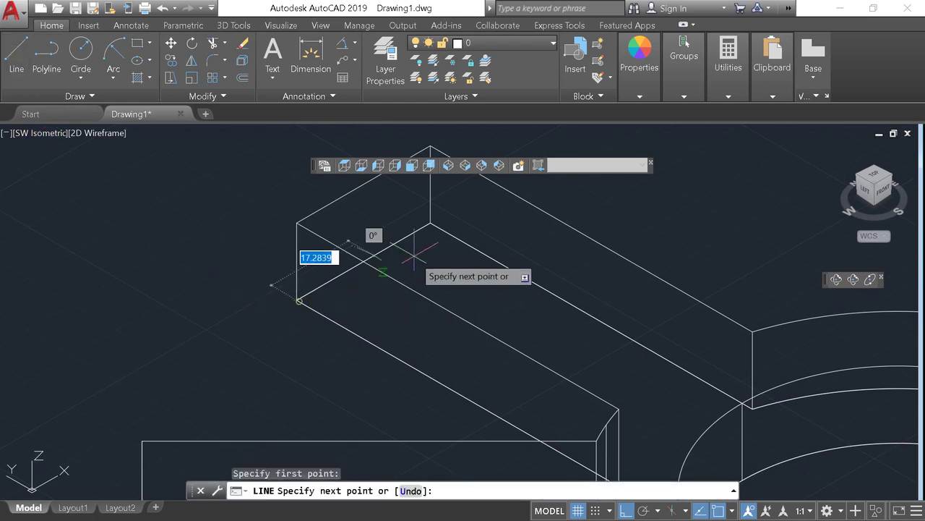
pyautogui.click(430, 224)
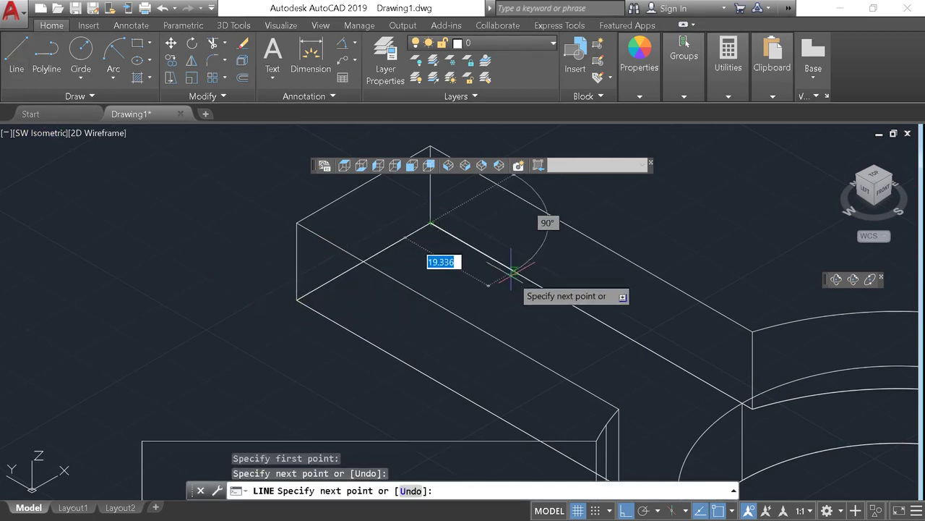
pyautogui.write('30')
pyautogui.press('Return')
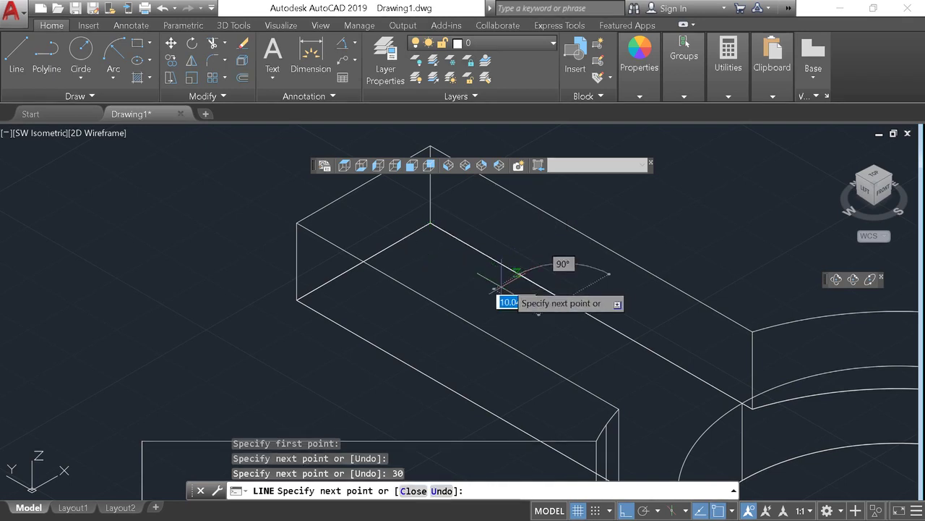
pyautogui.click(428, 377)
pyautogui.press('Escape')
# Step: Select the four strip edges and JOIN them into one outline
pyautogui.click(299, 298)
pyautogui.click(325, 314)
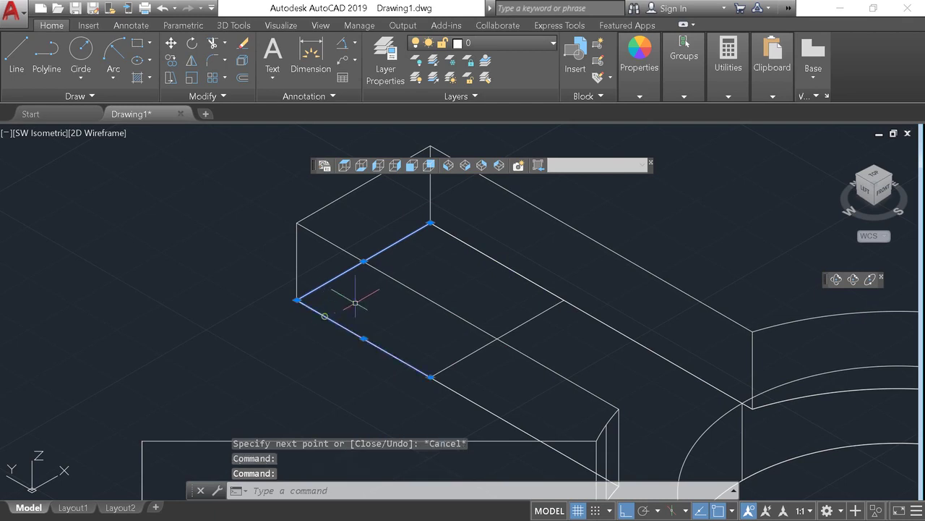
pyautogui.click(493, 258)
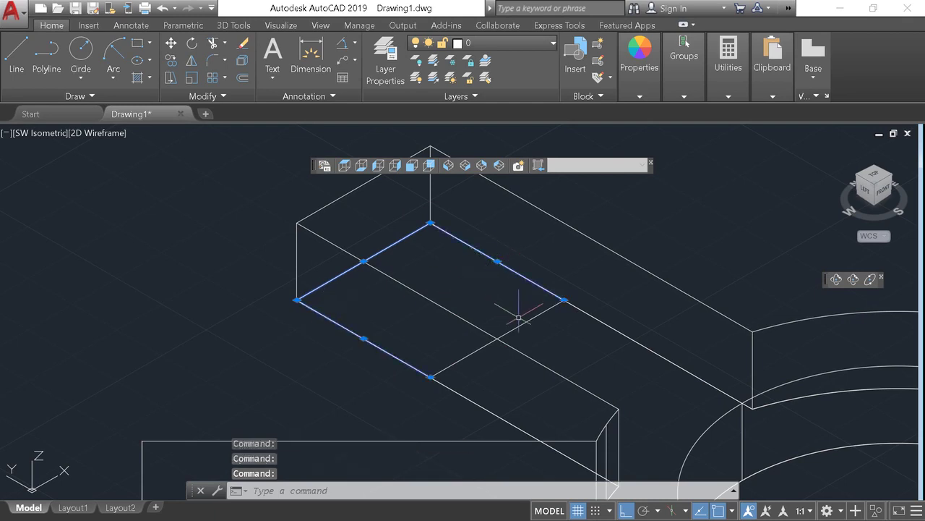
pyautogui.write('j')
pyautogui.press('Return')
pyautogui.keyDown('shift'); pyautogui.moveTo(548, 352); pyautogui.dragTo(387, 274, button='middle'); pyautogui.keyUp('shift')
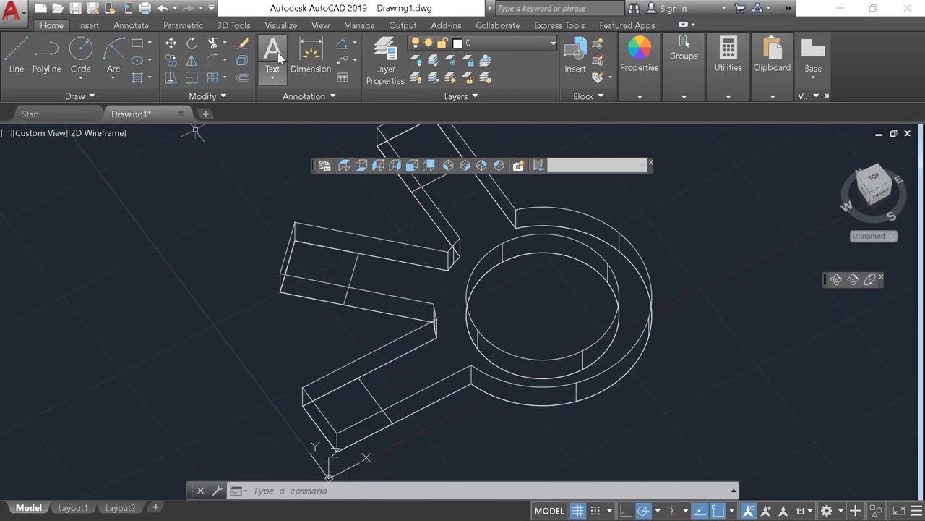
# Step: Check the 5.png reference in Photos and return to AutoCAD
pyautogui.click(230, 26)
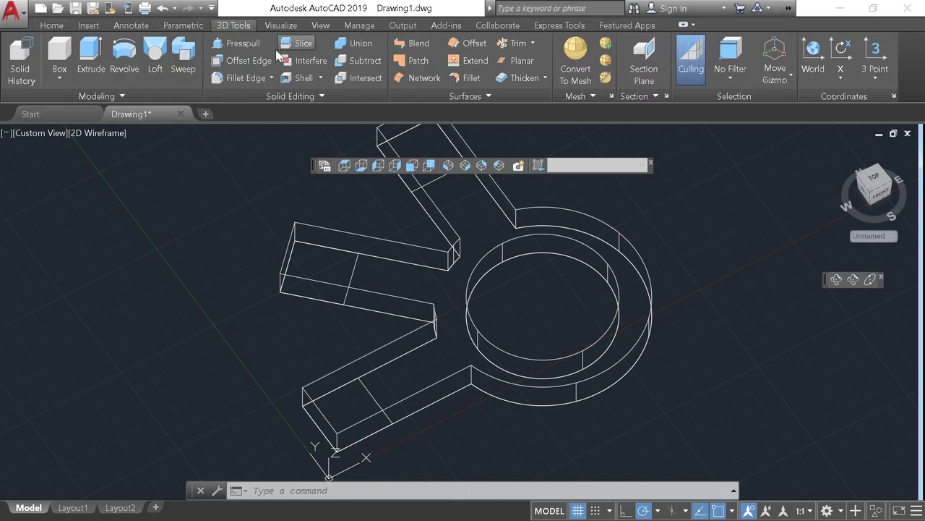
pyautogui.hotkey('alt', 'Tab')
pyautogui.hotkey('alt', 'Tab')
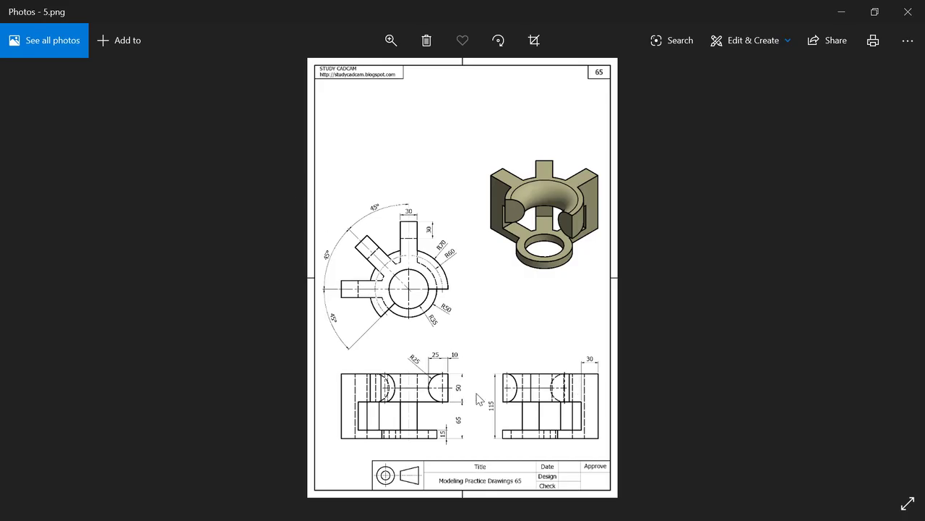
pyautogui.hotkey('alt', 'Tab')
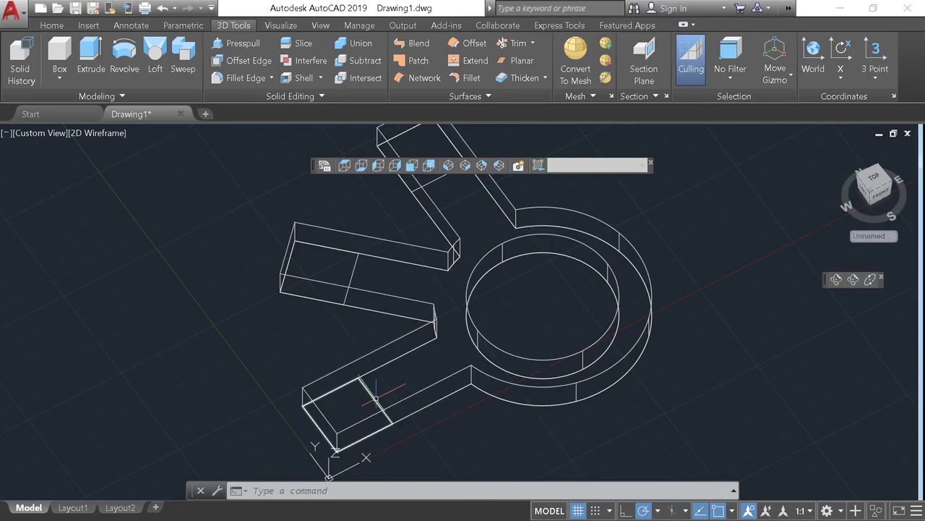
# Step: Press-pull the lower arm's end block up 115 units
pyautogui.click(235, 43)
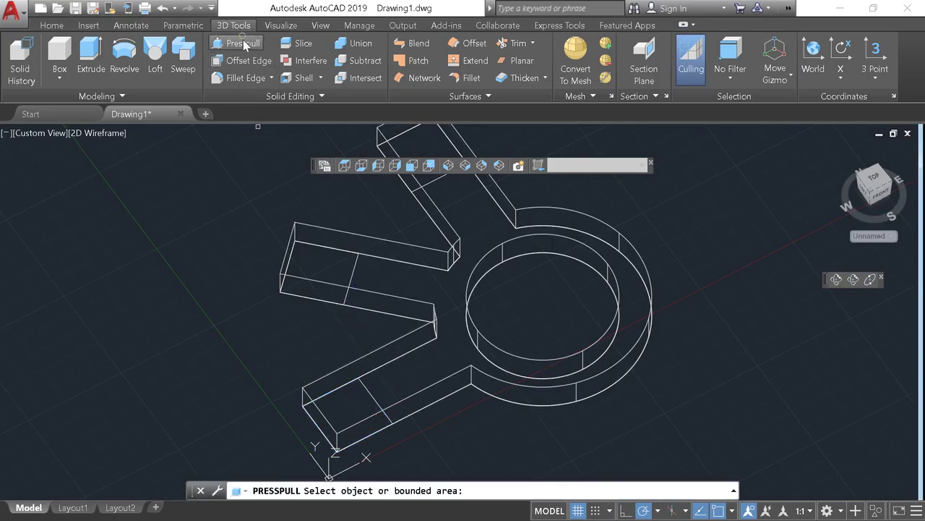
pyautogui.click(357, 399)
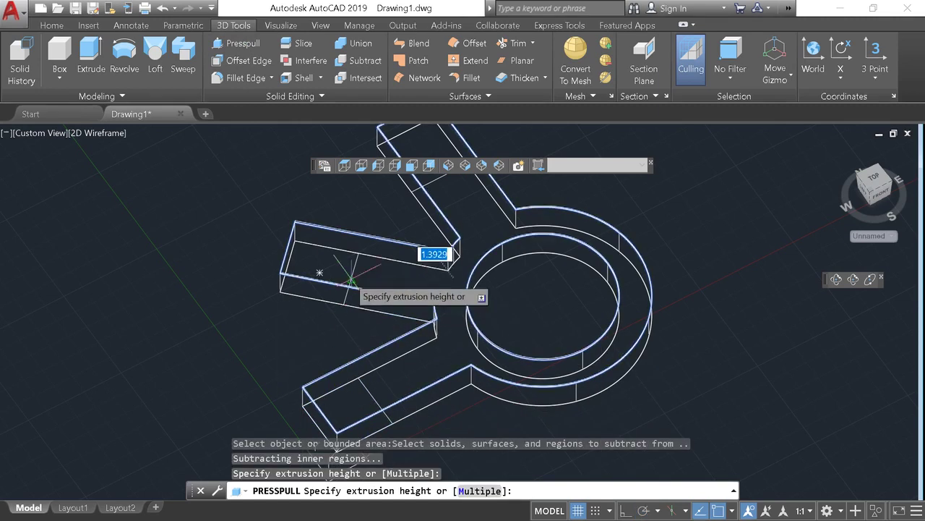
pyautogui.click(326, 310)
pyautogui.moveTo(316, 362); pyautogui.dragTo(311, 291, button='middle')
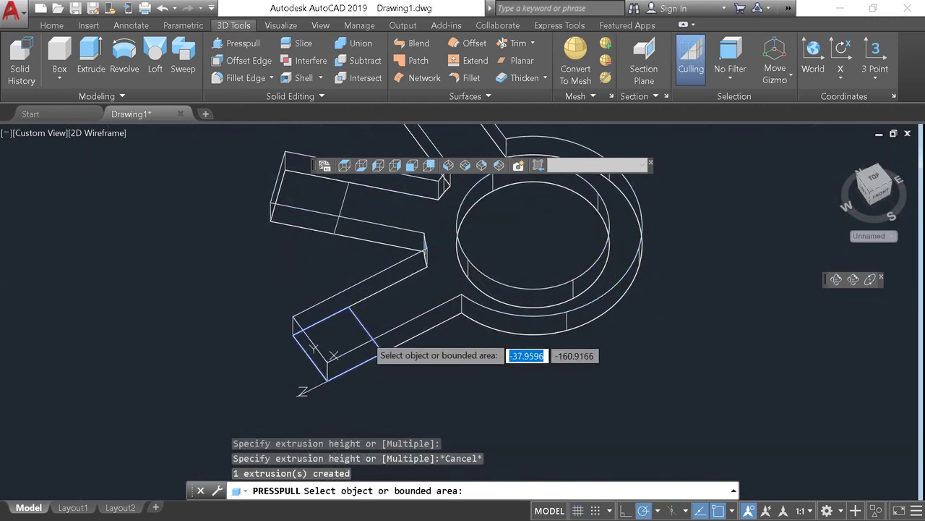
pyautogui.click(341, 339)
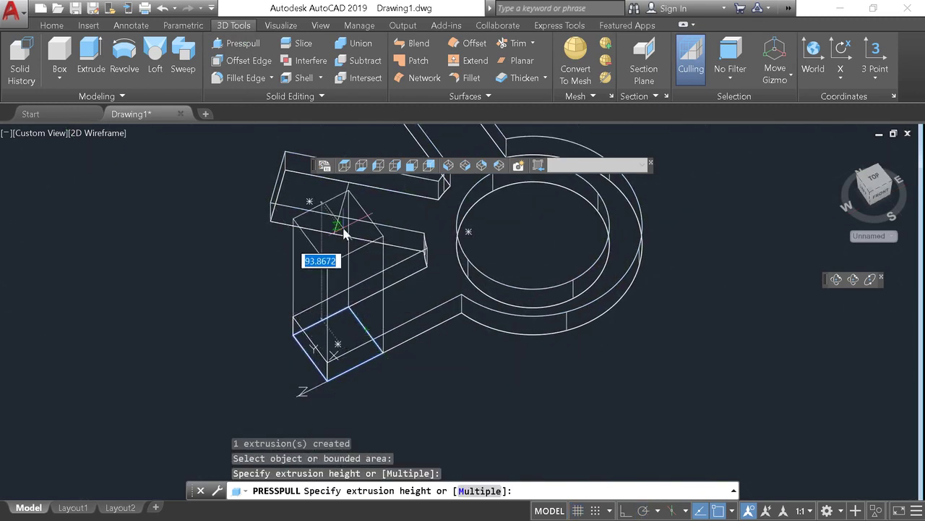
pyautogui.write('5')
pyautogui.press('Return')
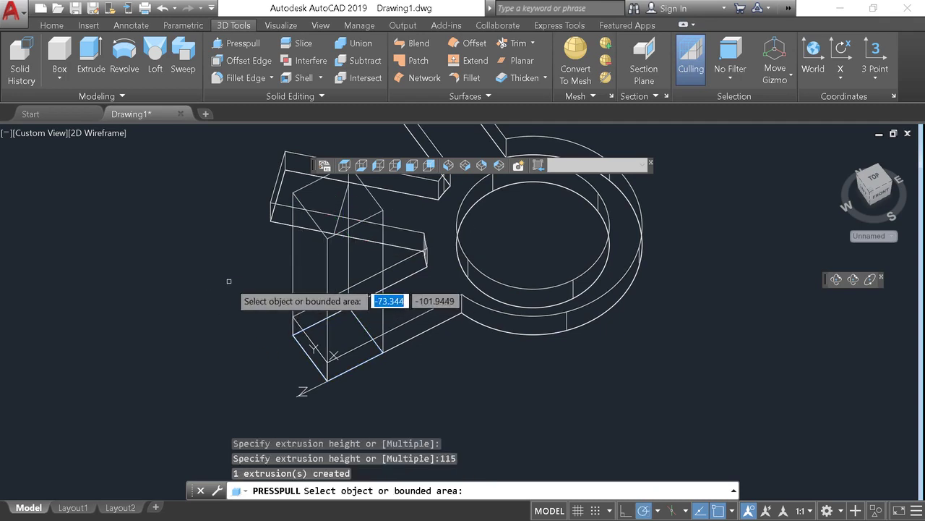
# Step: Pull the next arm and slanted arm end blocks up 115 units each, then turn Ortho on
pyautogui.moveTo(253, 303)
pyautogui.keyDown('shift'); pyautogui.mouseDown(button='middle')
pyautogui.moveTo(308, 268)
pyautogui.moveTo(309, 277)
pyautogui.mouseUp(button='middle'); pyautogui.keyUp('shift')
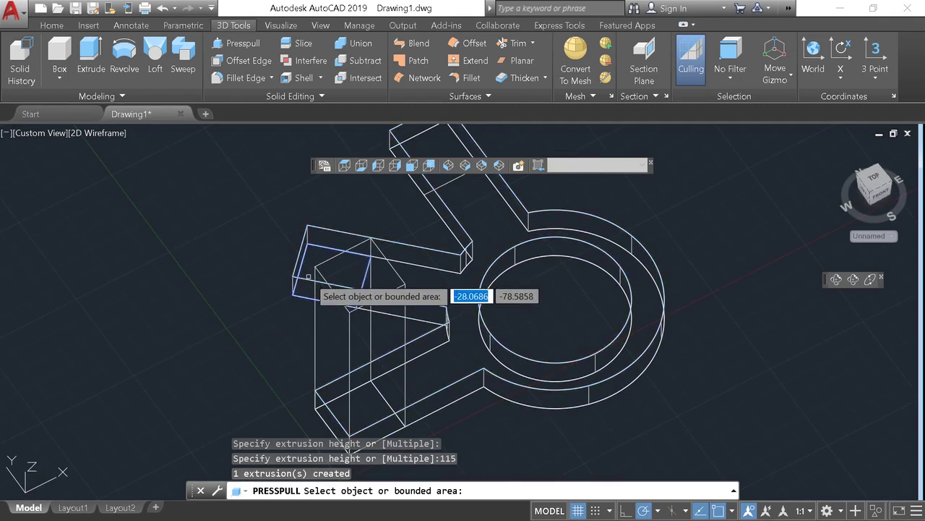
pyautogui.click(309, 277)
pyautogui.write('115')
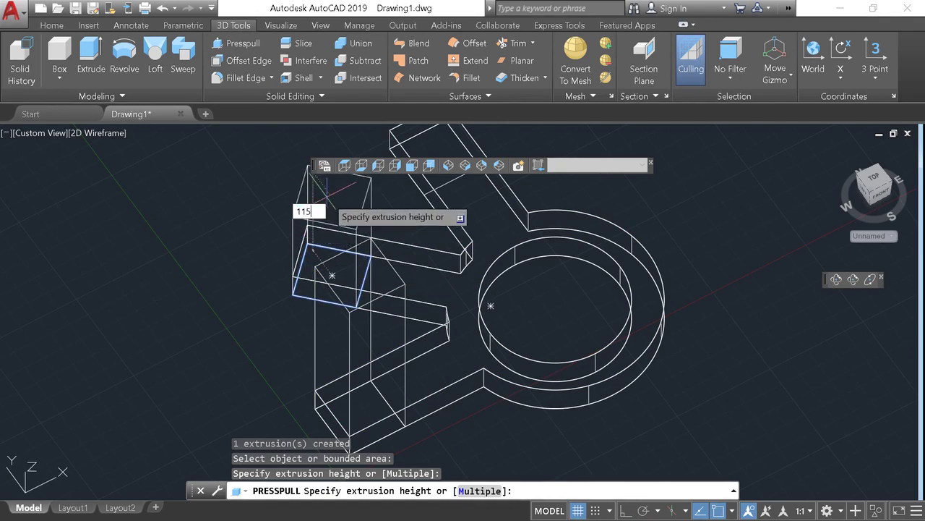
pyautogui.press('Return')
pyautogui.keyDown('shift'); pyautogui.moveTo(430, 233); pyautogui.dragTo(384, 271, button='middle'); pyautogui.keyUp('shift')
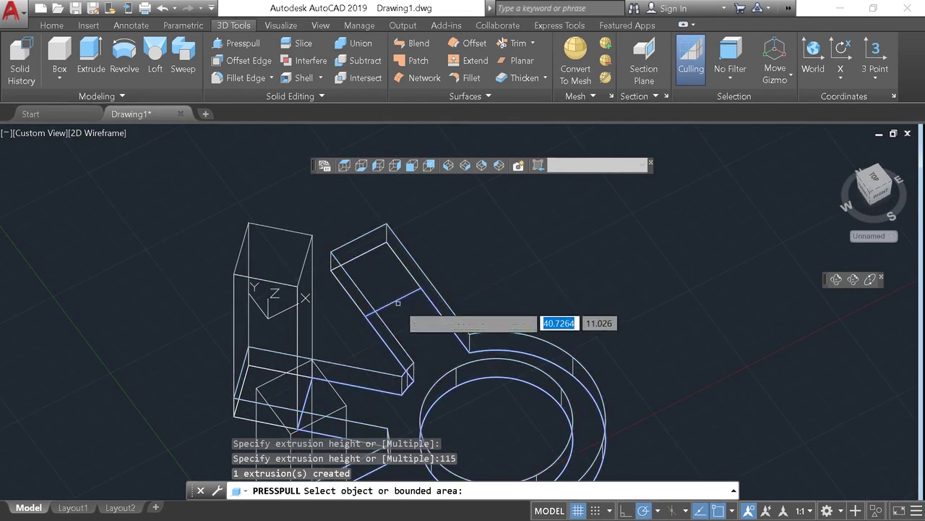
pyautogui.click(398, 297)
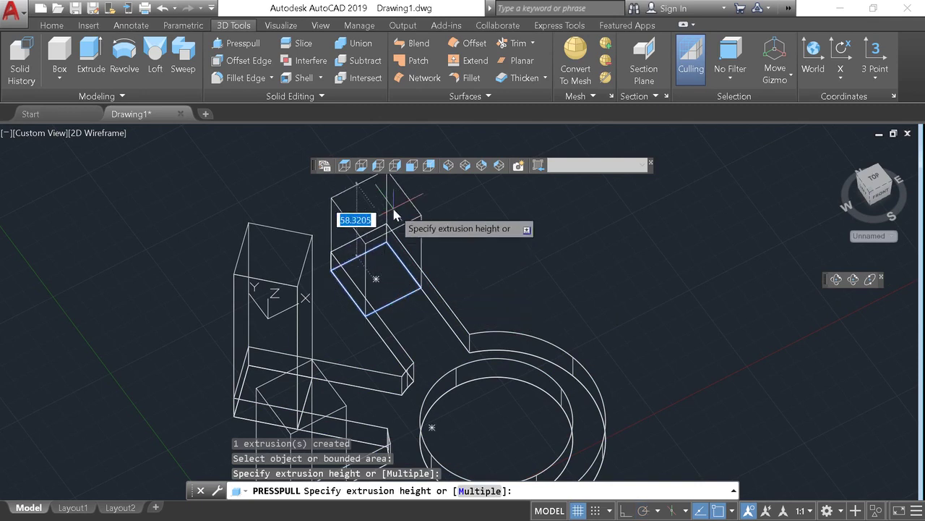
pyautogui.write('115')
pyautogui.press('Return')
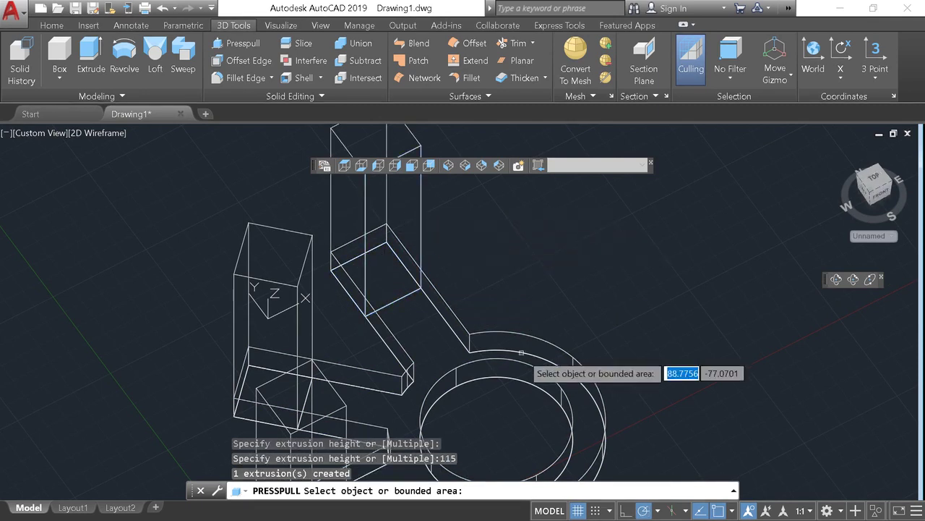
pyautogui.press('Return')
pyautogui.press('F8')
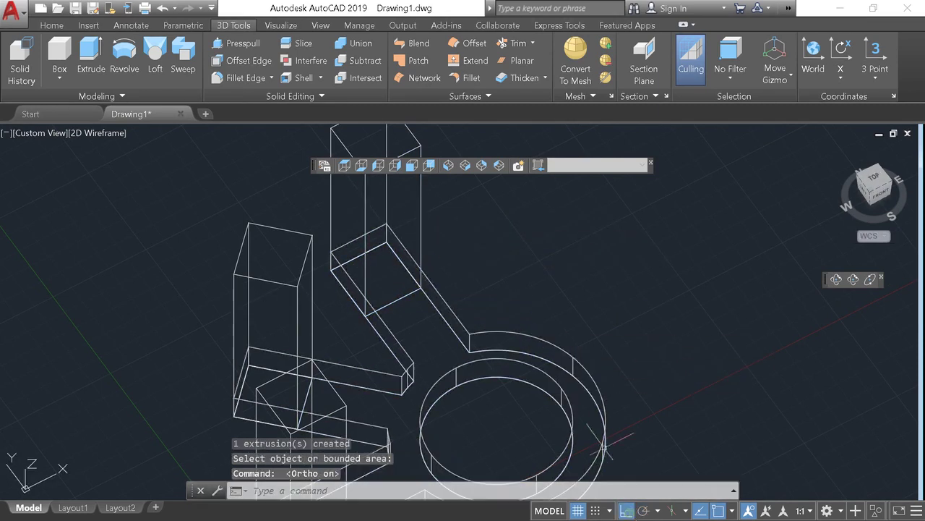
pyautogui.keyDown('shift'); pyautogui.moveTo(556, 362); pyautogui.dragTo(551, 275, button='middle'); pyautogui.keyUp('shift')
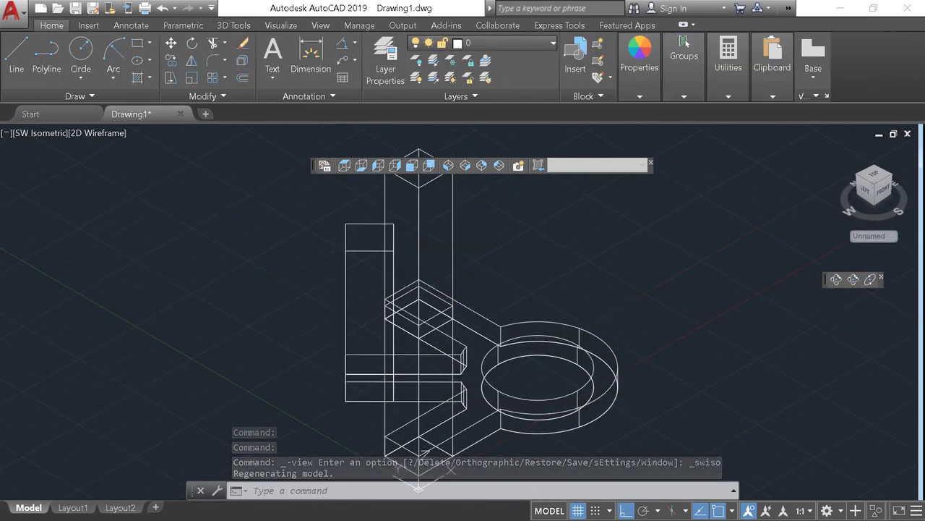
# Step: In SE Isometric view, draw a 115-unit vertical line up from the ring's centre
pyautogui.keyDown('shift'); pyautogui.moveTo(553, 381); pyautogui.dragTo(489, 215, button='middle'); pyautogui.keyUp('shift')
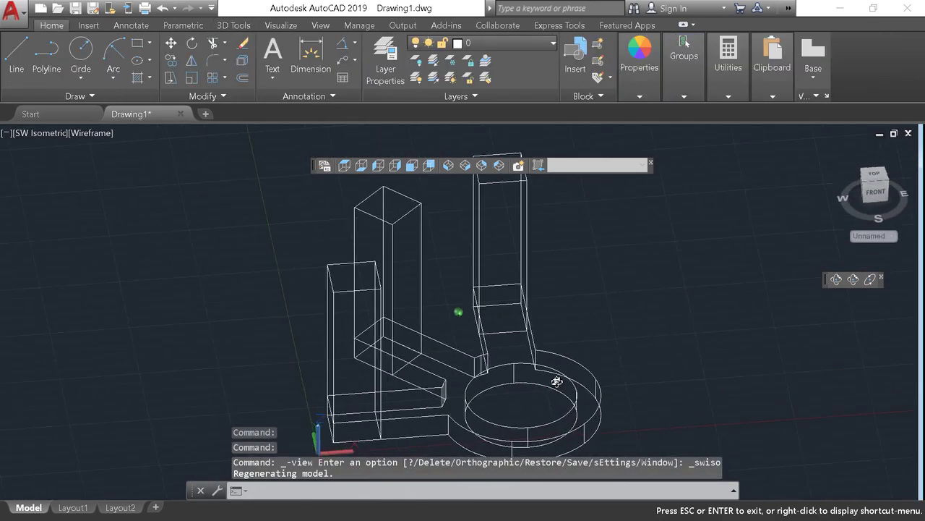
pyautogui.click(464, 168)
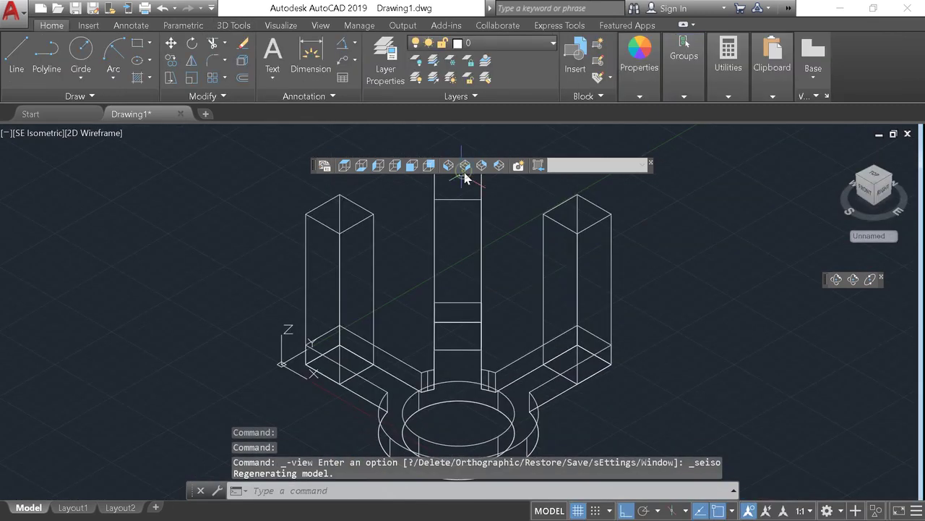
pyautogui.click(29, 67)
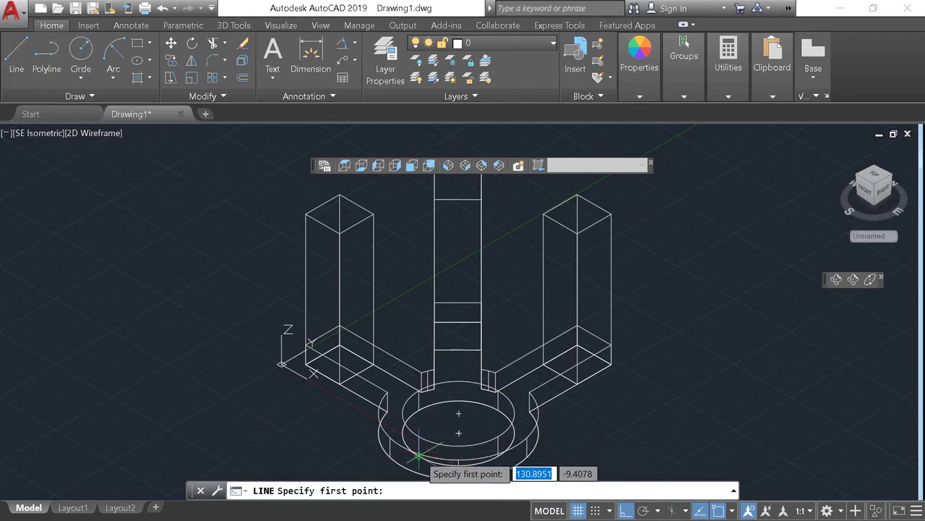
pyautogui.click(432, 418)
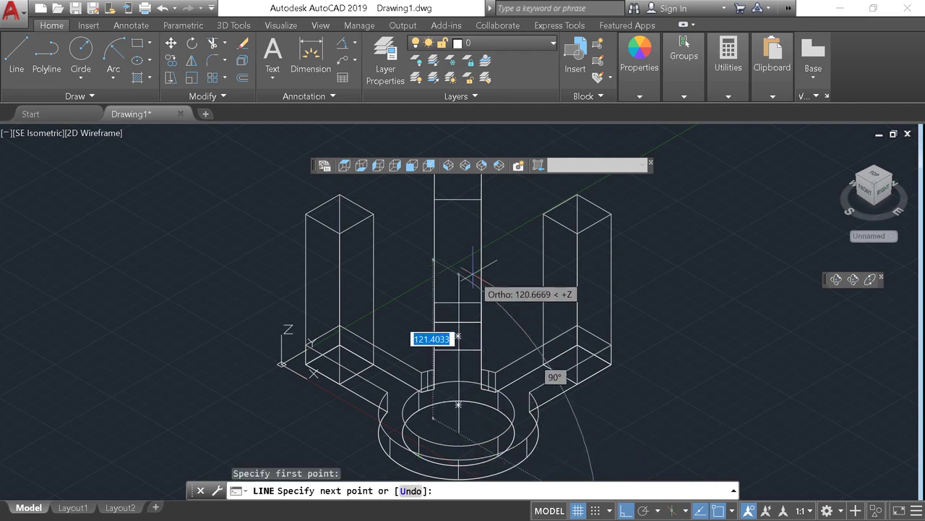
pyautogui.write('115')
pyautogui.press('Return')
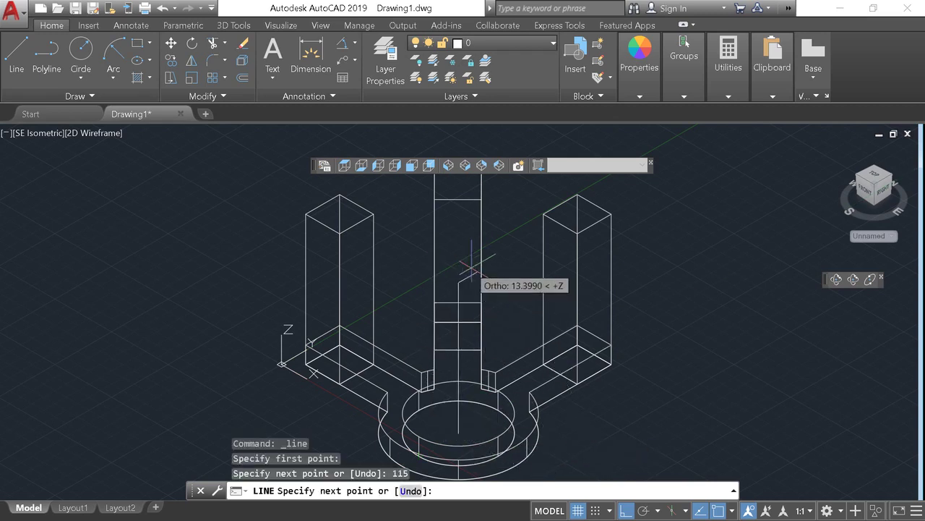
pyautogui.press('Escape')
pyautogui.moveTo(655, 355)
pyautogui.keyDown('shift'); pyautogui.mouseDown(button='middle')
pyautogui.moveTo(666, 368)
pyautogui.moveTo(437, 223)
pyautogui.mouseUp(button='middle'); pyautogui.keyUp('shift')
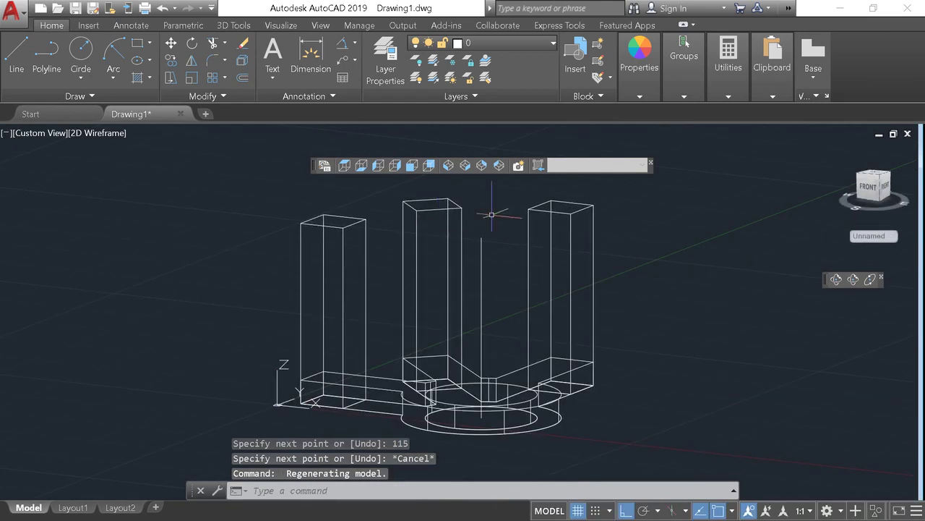
pyautogui.click(346, 166)
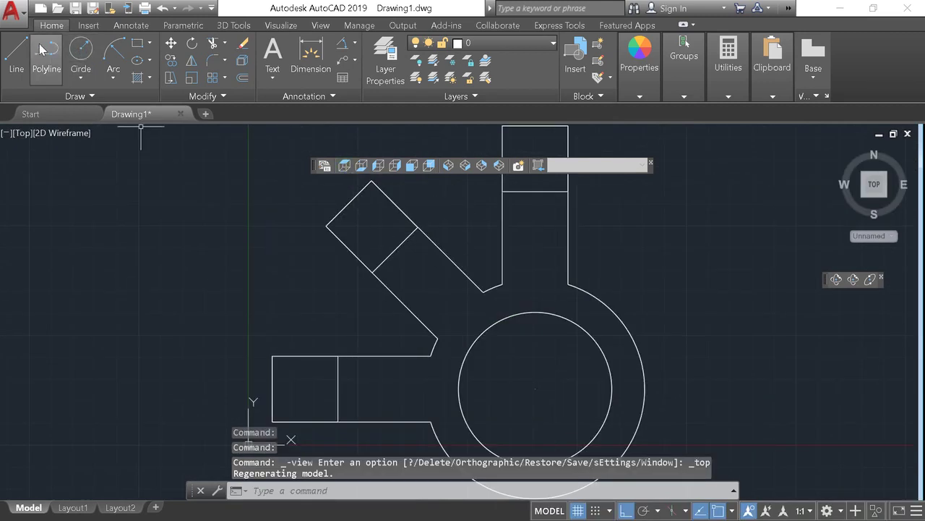
# Step: Draw a radius-70 circle centred on the hub ring's centre
pyautogui.click(80, 49)
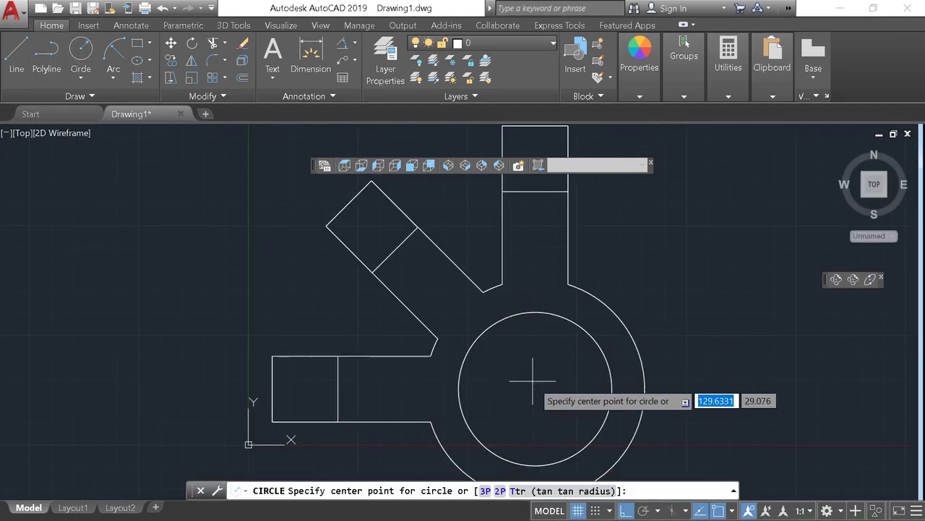
pyautogui.click(535, 388)
pyautogui.write('7')
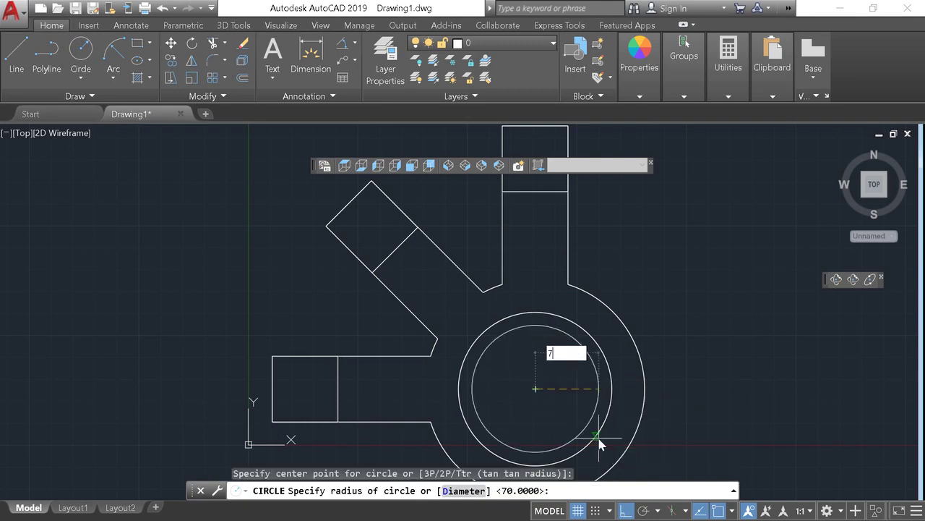
pyautogui.write('0')
pyautogui.press('Return')
pyautogui.moveTo(786, 417)
pyautogui.mouseDown(button='middle')
pyautogui.moveTo(769, 384)
pyautogui.moveTo(754, 287)
pyautogui.moveTo(689, 333)
pyautogui.mouseUp(button='middle')
pyautogui.scroll(-2, 727, 289)
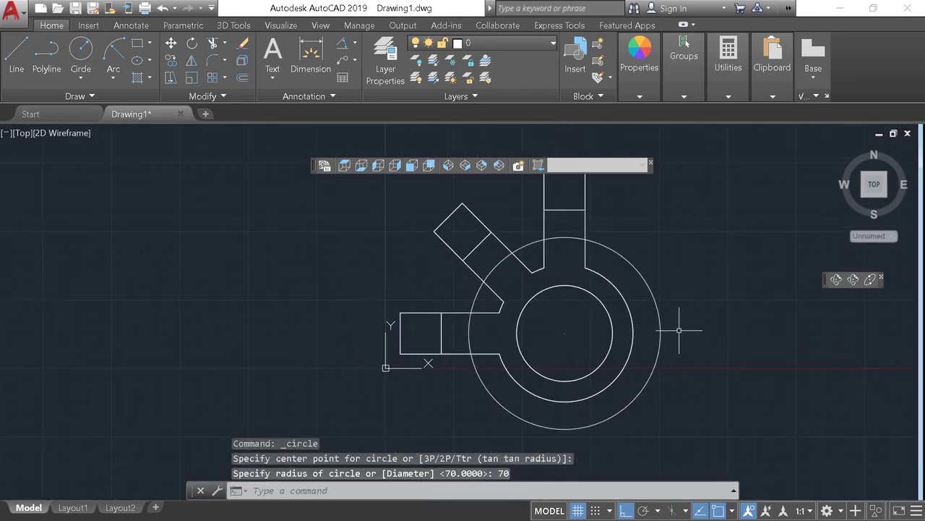
pyautogui.press('Escape')
# Step: Turn on Polar Tracking and check the 5.png reference before drawing lines
pyautogui.click(644, 511)
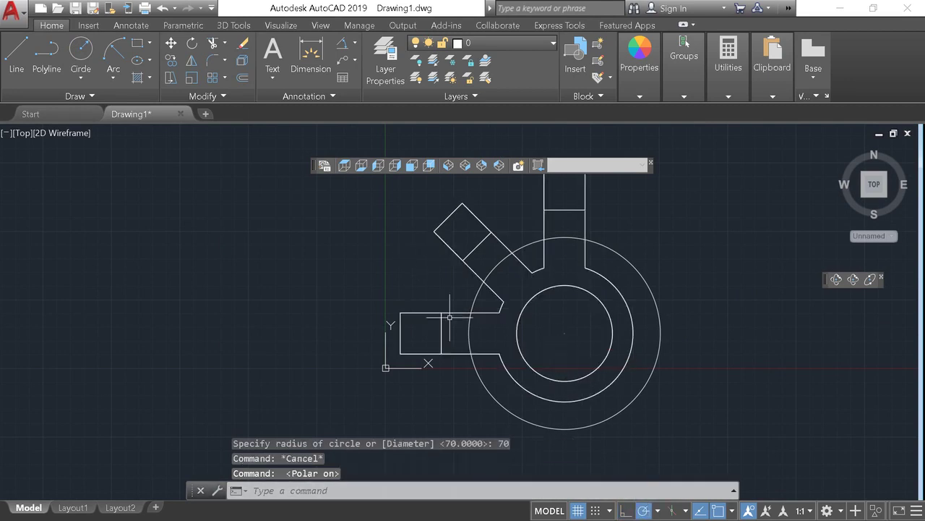
pyautogui.click(16, 57)
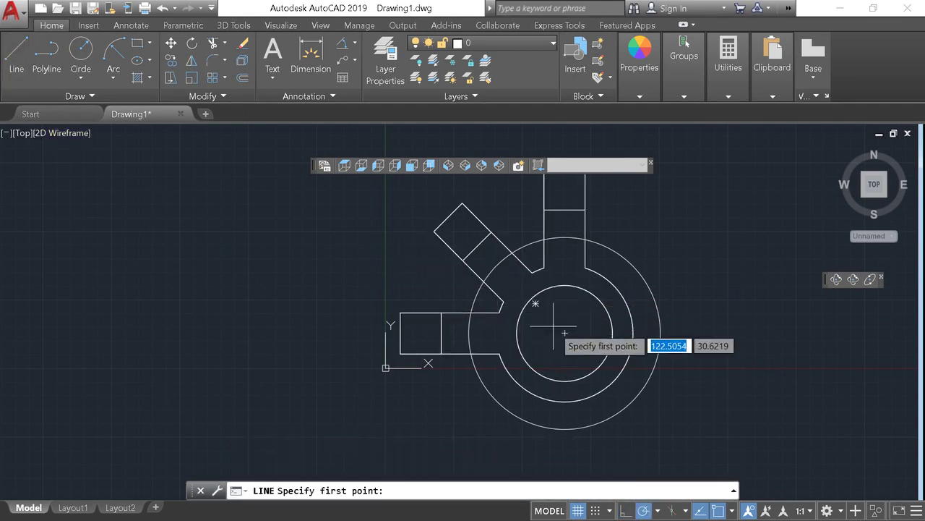
pyautogui.hotkey('alt', 'Tab')
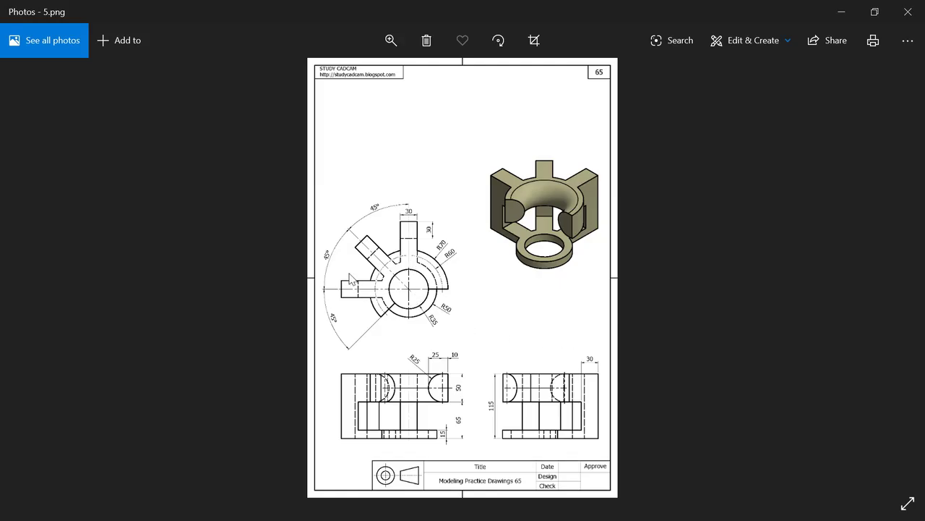
pyautogui.hotkey('alt', 'Tab')
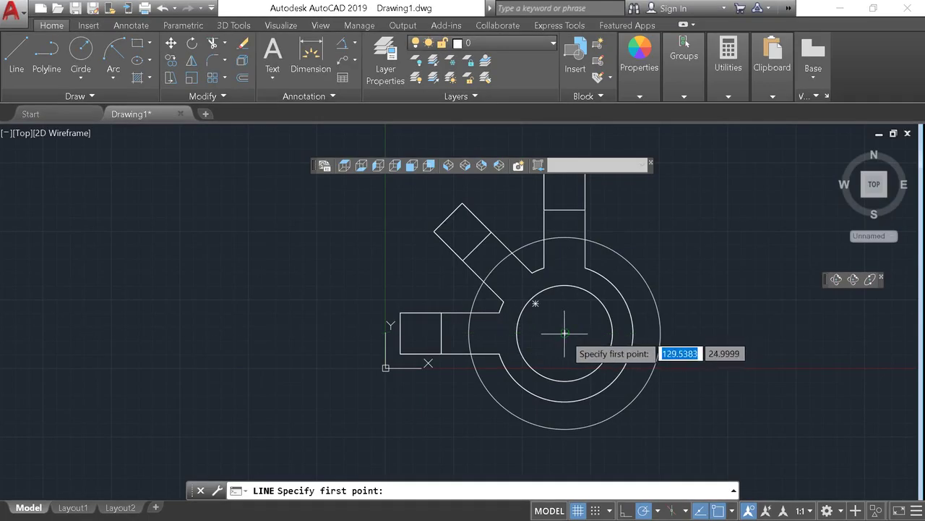
# Step: Draw a line from the circle centre leftward to the intersection
pyautogui.click(565, 334)
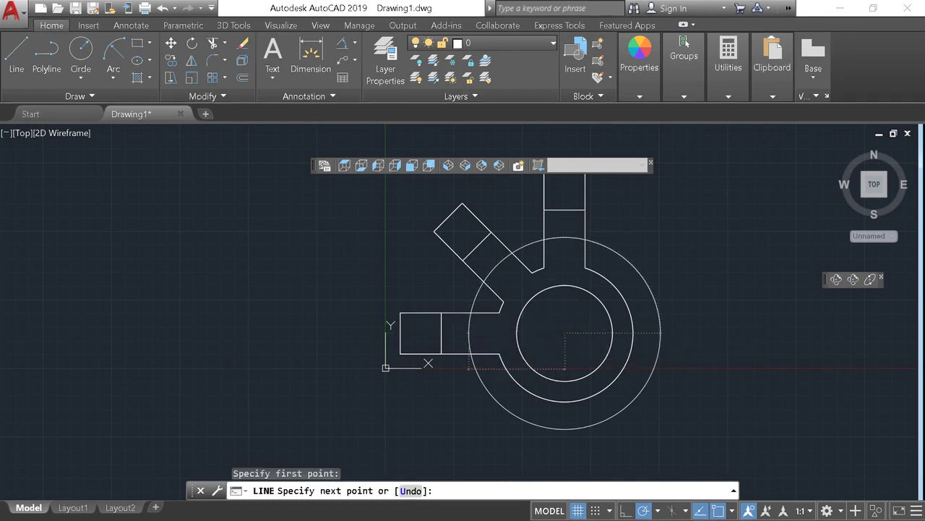
pyautogui.click(469, 333)
pyautogui.press('Escape')
# Step: Draw a 70-unit line at 135 degrees from the centre to the outer circle
pyautogui.click(28, 67)
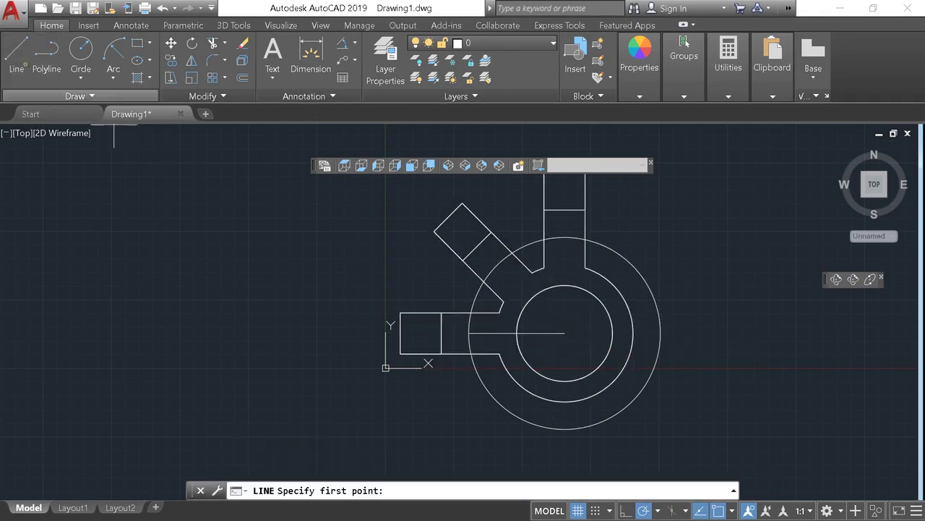
pyautogui.click(565, 333)
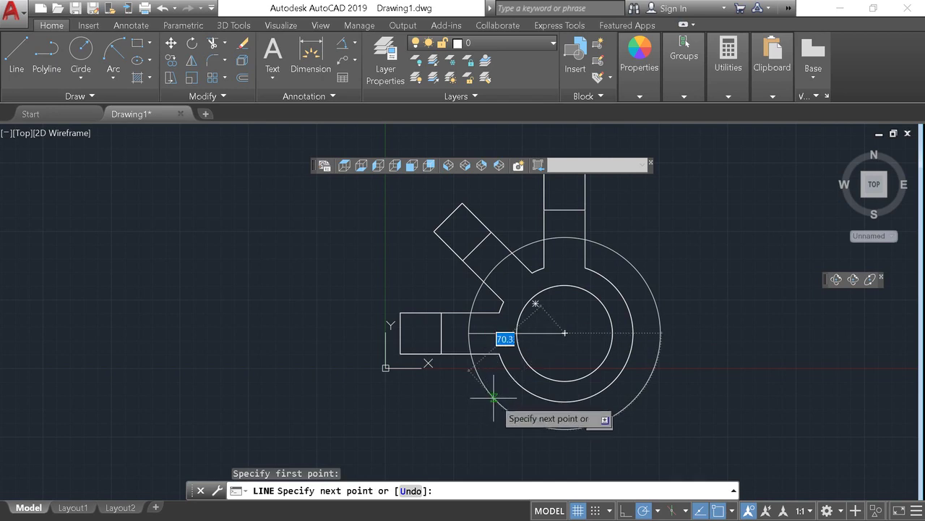
pyautogui.press('Tab')
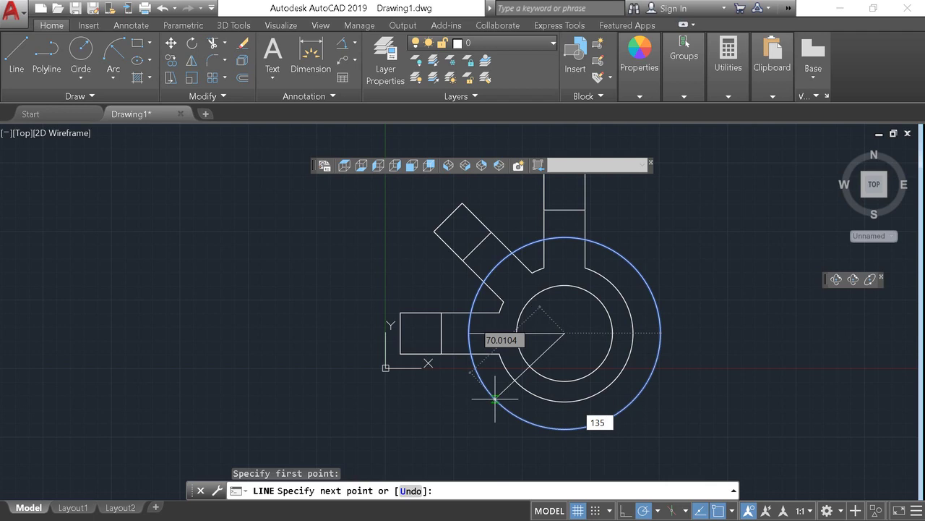
pyautogui.press('Return')
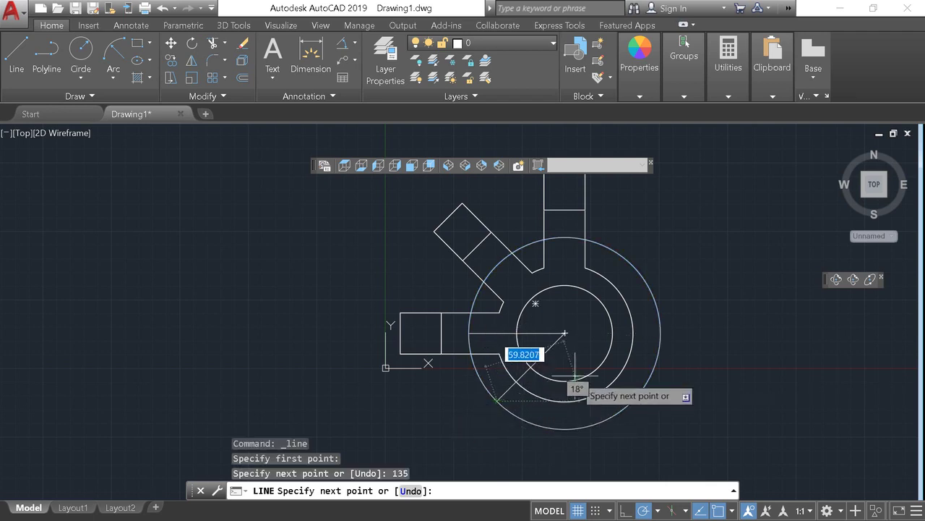
pyautogui.press('Escape')
pyautogui.scroll(5, 521, 402)
pyautogui.click(406, 342)
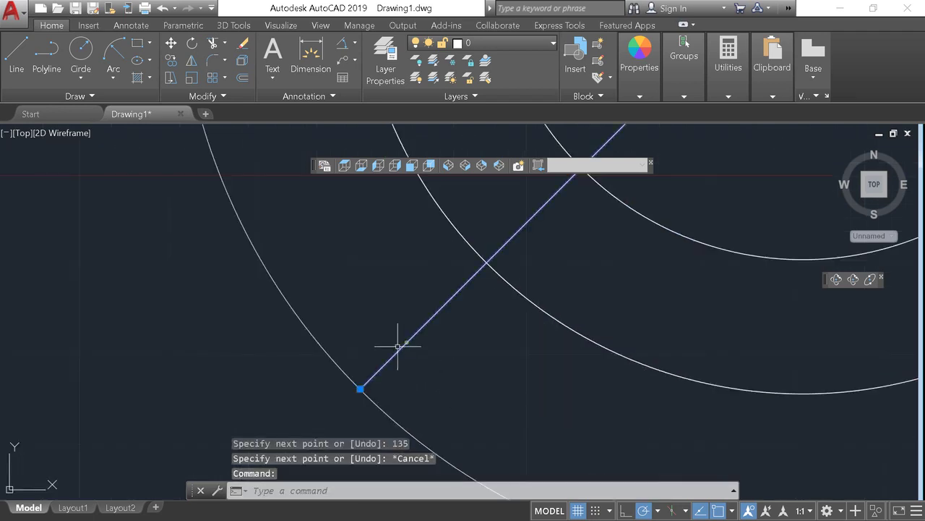
pyautogui.scroll(-5, 615, 289)
pyautogui.click(510, 363)
pyautogui.press('Escape')
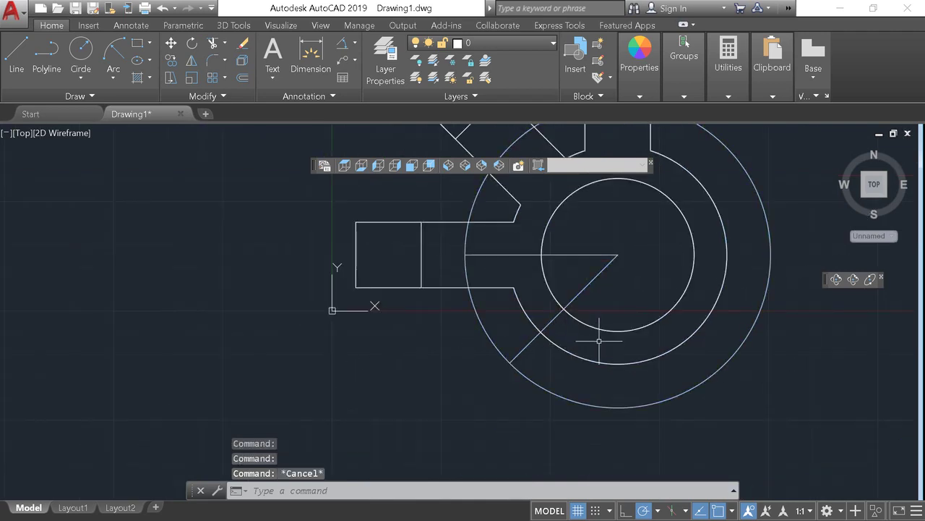
pyautogui.click(221, 47)
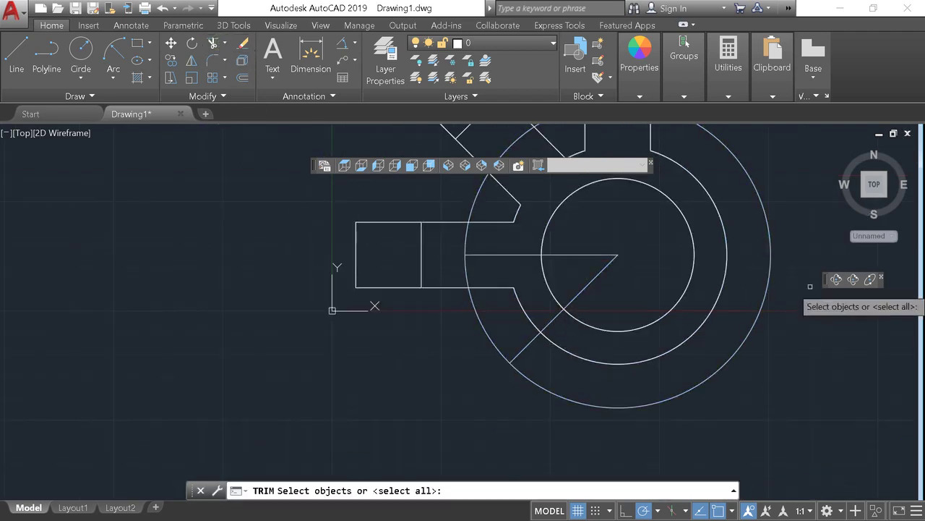
# Step: Draw a line from the circle centre rightward at 0 degrees to the outer circle
pyautogui.press('Return')
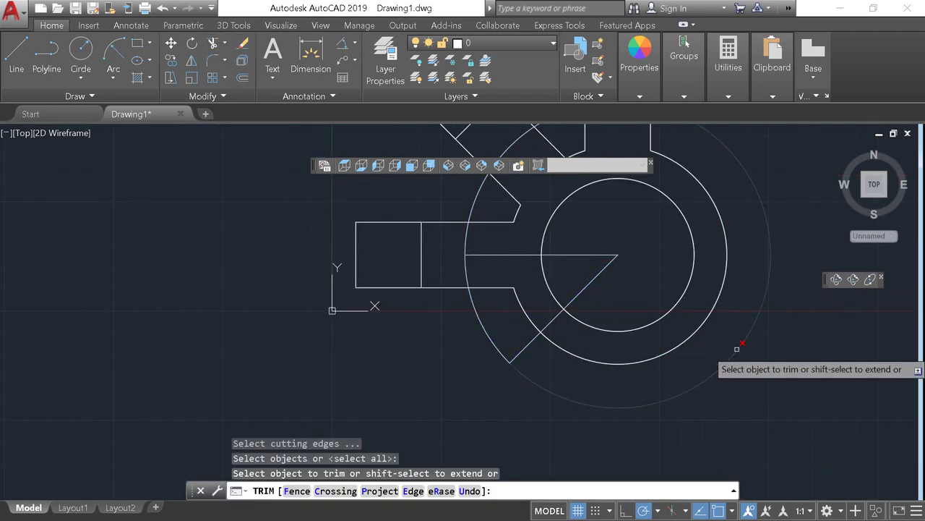
pyautogui.scroll(-2, 738, 349)
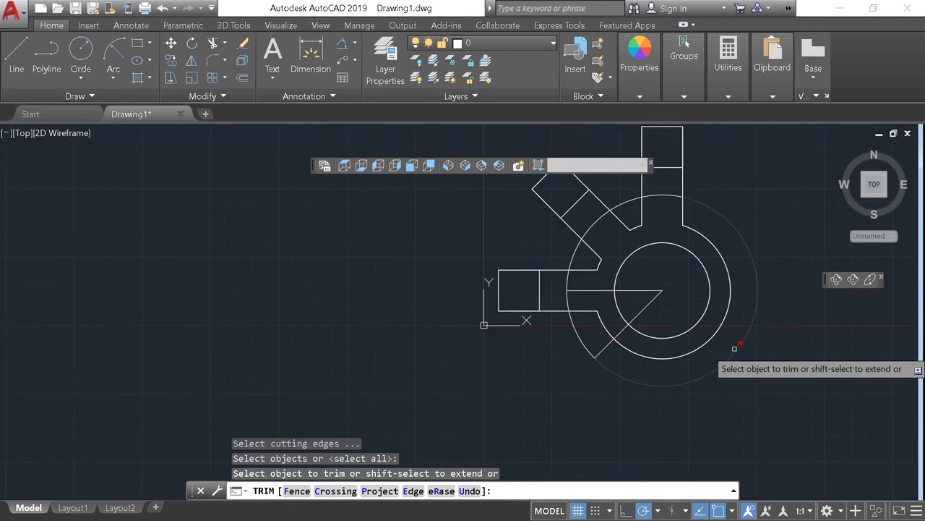
pyautogui.press('Escape')
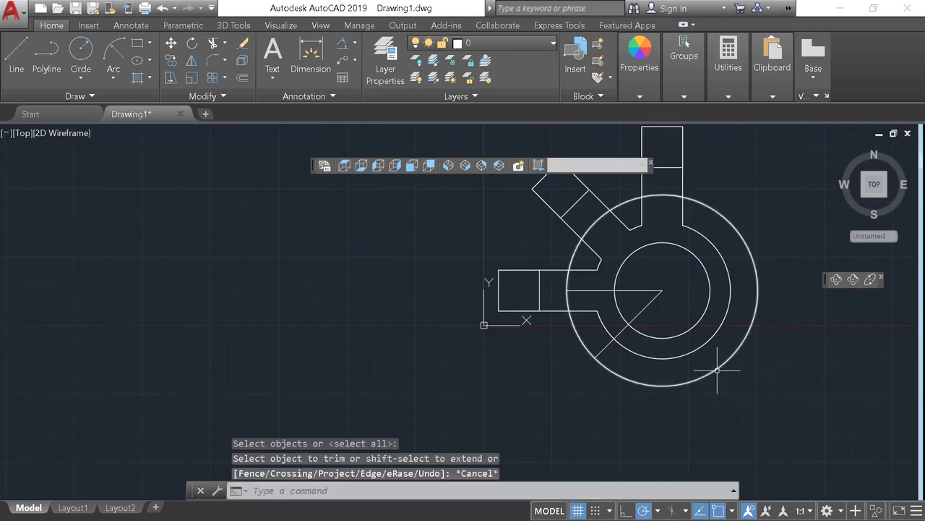
pyautogui.click(16, 52)
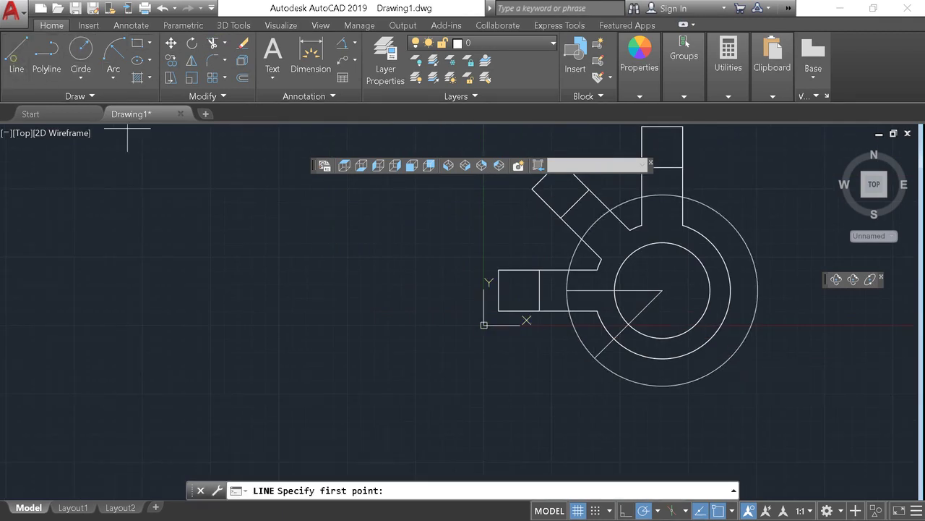
pyautogui.click(662, 290)
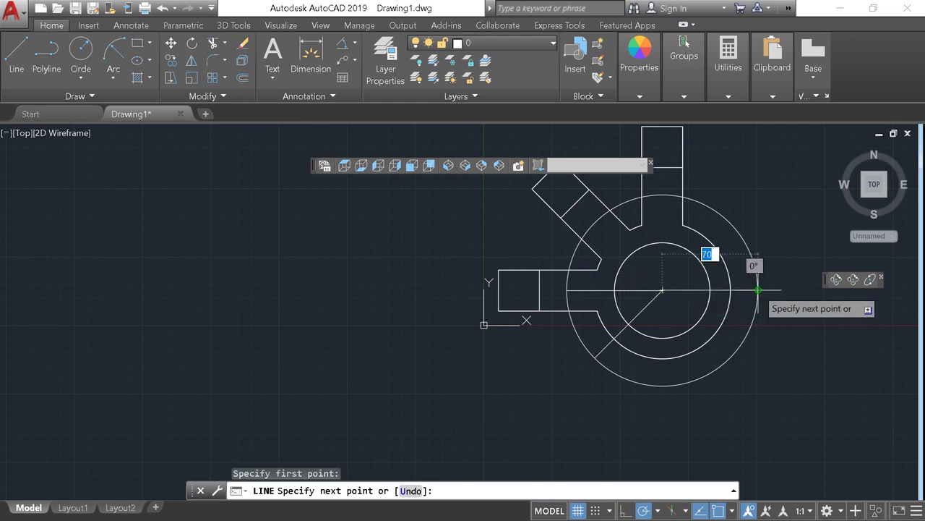
pyautogui.click(758, 290)
pyautogui.press('Escape')
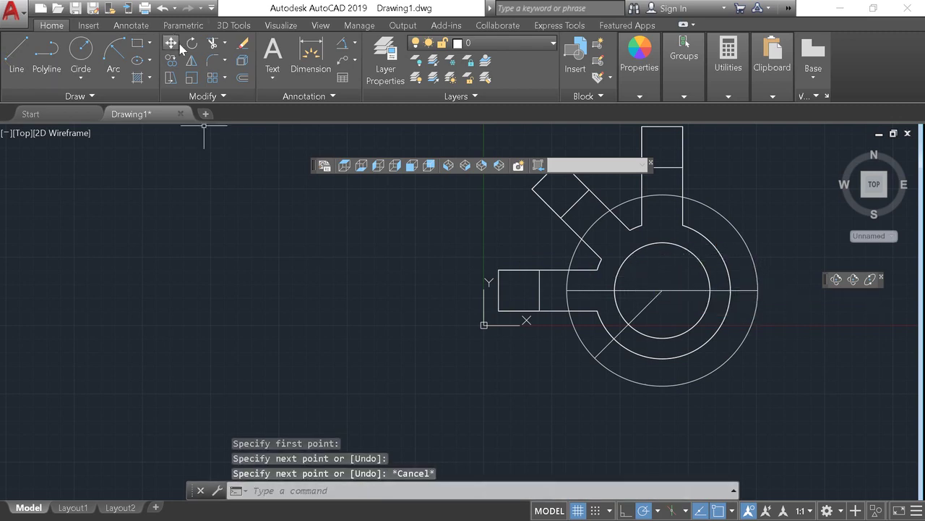
# Step: Trim the outer circle's lower-right part and the horizontal line's left piece, then erase the short inner line
pyautogui.press('Return')
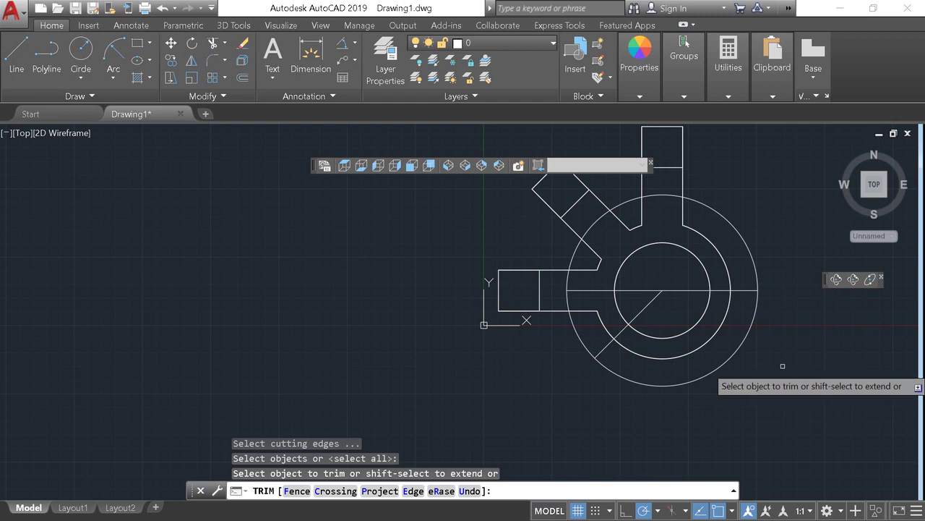
pyautogui.click(737, 349)
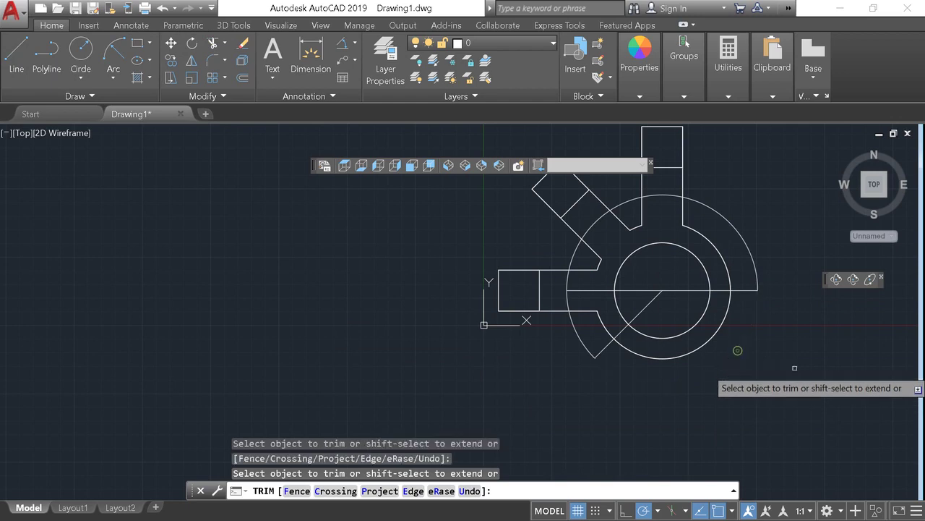
pyautogui.click(606, 286)
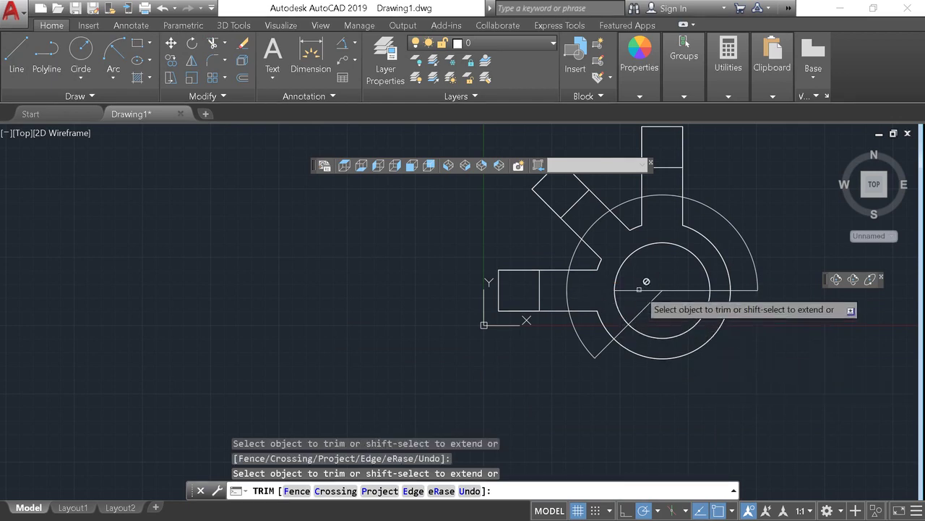
pyautogui.press('Escape')
pyautogui.click(643, 290)
pyautogui.press('Delete')
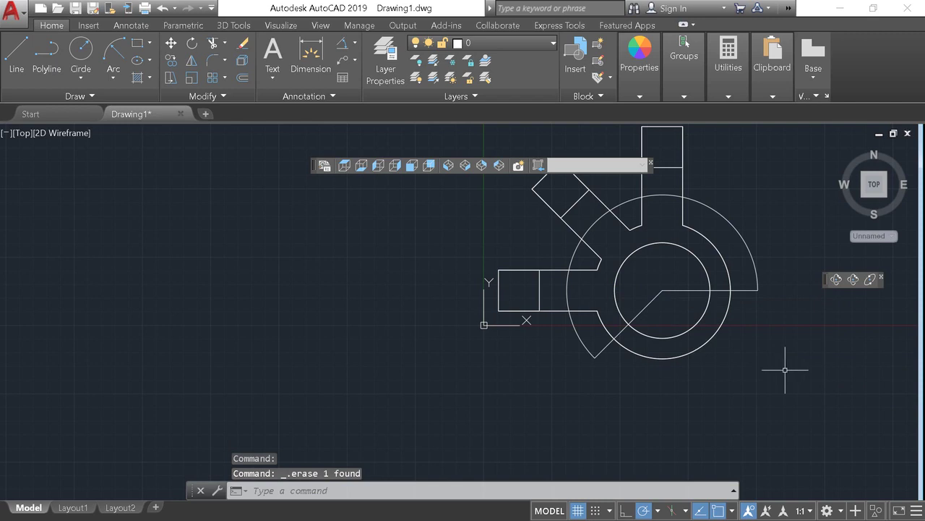
# Step: Orbit into 3D and select the outer arc with the radial line at its end
pyautogui.moveTo(807, 387)
pyautogui.keyDown('shift'); pyautogui.mouseDown(button='middle')
pyautogui.moveTo(790, 308)
pyautogui.moveTo(786, 316)
pyautogui.mouseUp(button='middle'); pyautogui.keyUp('shift')
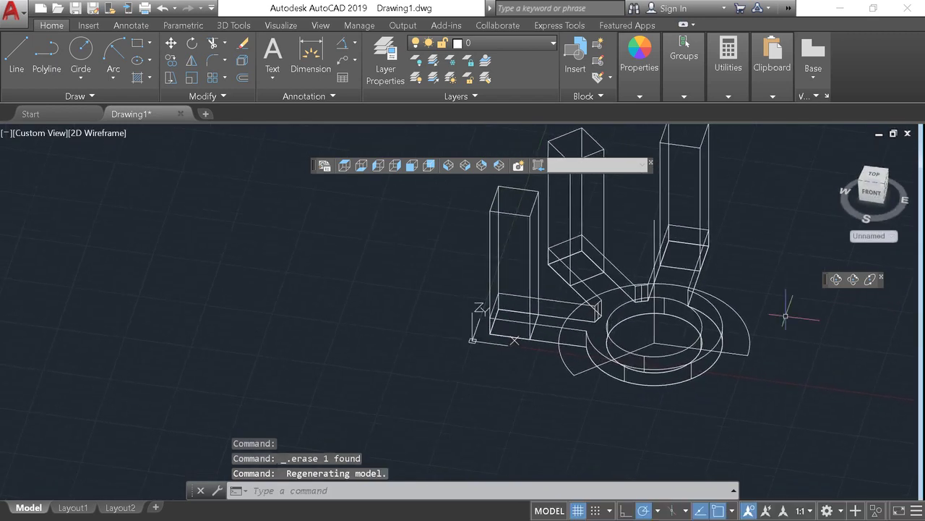
pyautogui.click(748, 336)
pyautogui.click(735, 354)
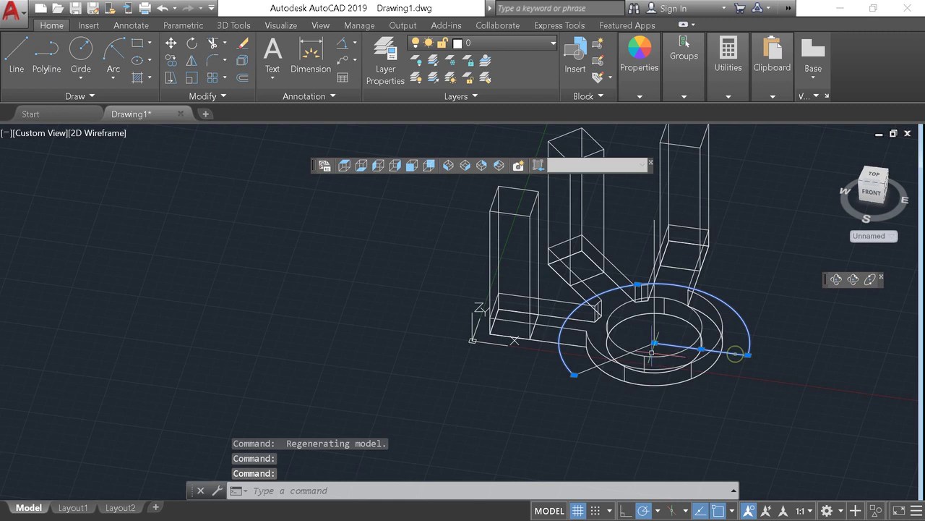
# Step: Join the outer arc and both radial lines into one polyline with J
pyautogui.click(674, 367)
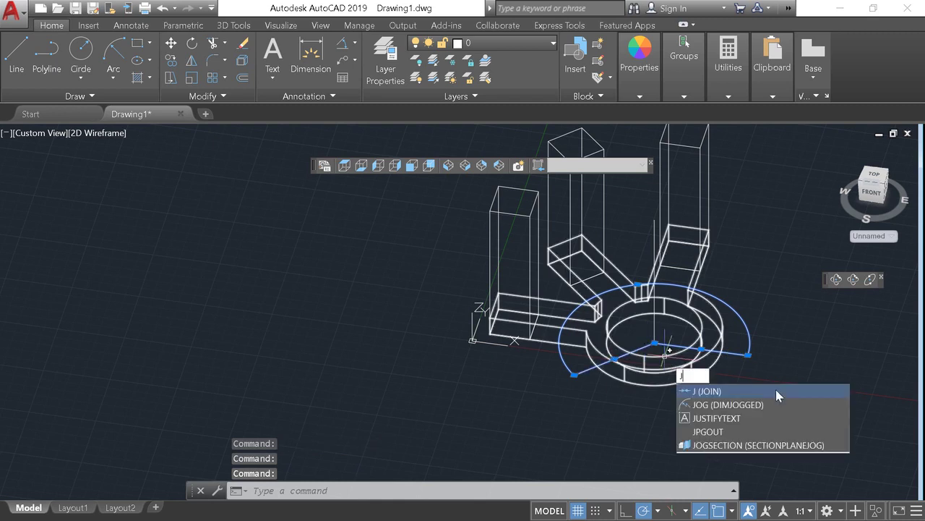
pyautogui.write('j')
pyautogui.press('Return')
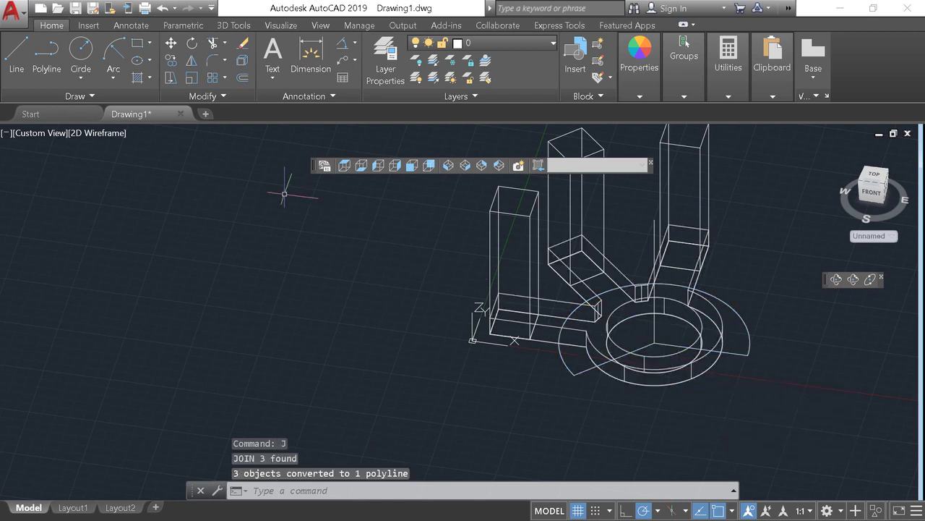
# Step: Move the joined polyline 115 units up, then switch to the Photos reference drawing
pyautogui.click(669, 339)
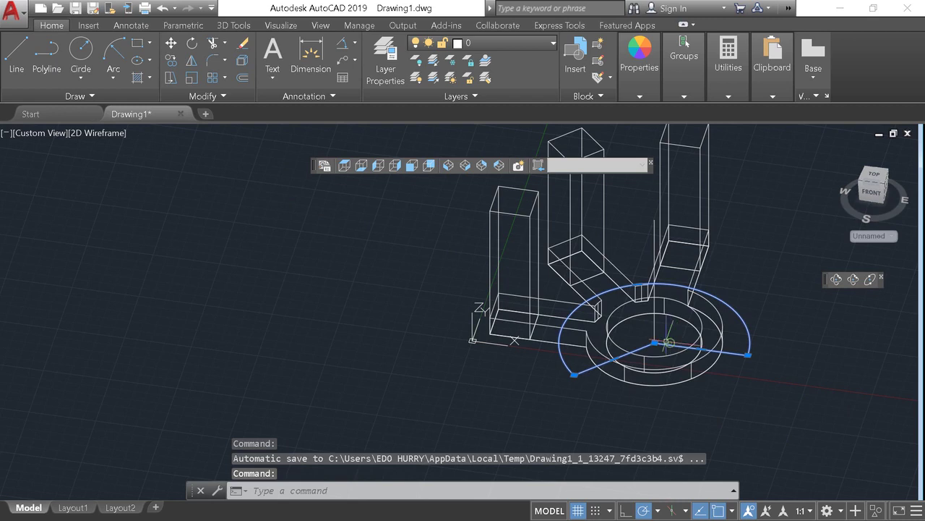
pyautogui.click(171, 44)
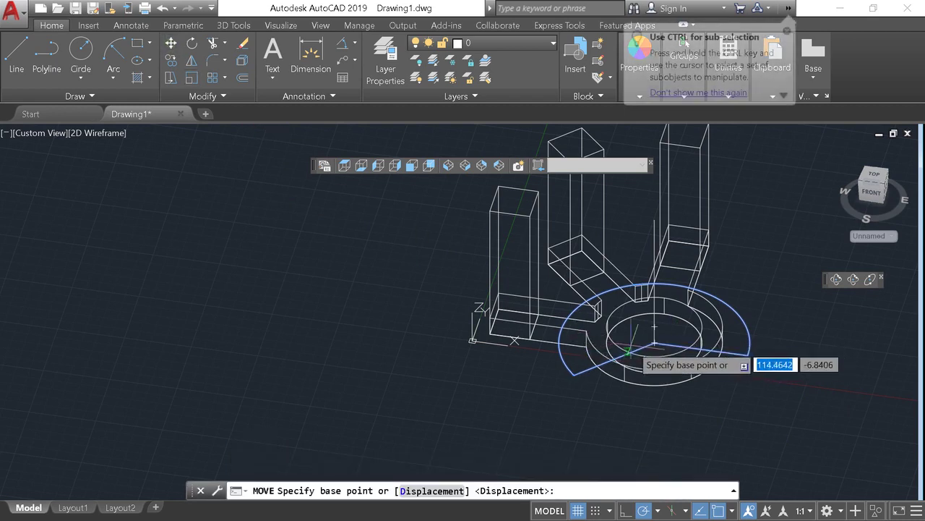
pyautogui.click(654, 341)
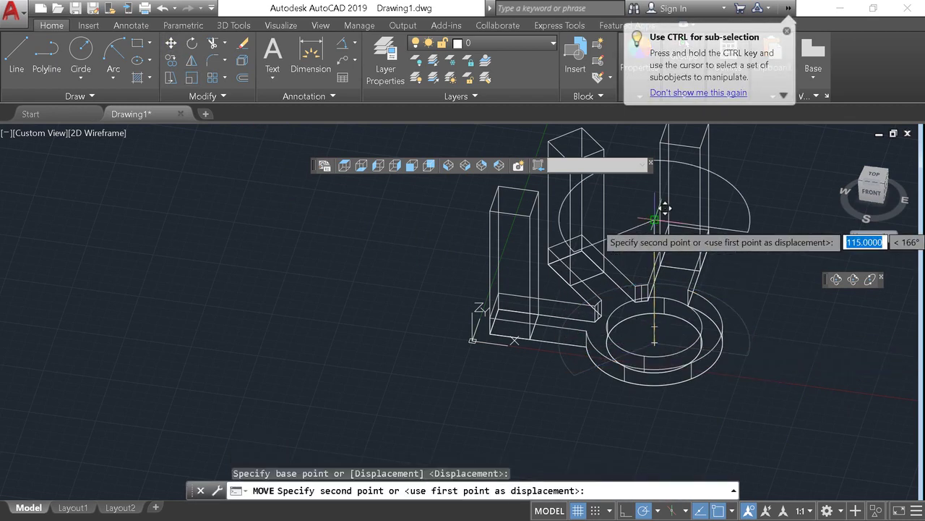
pyautogui.click(656, 211)
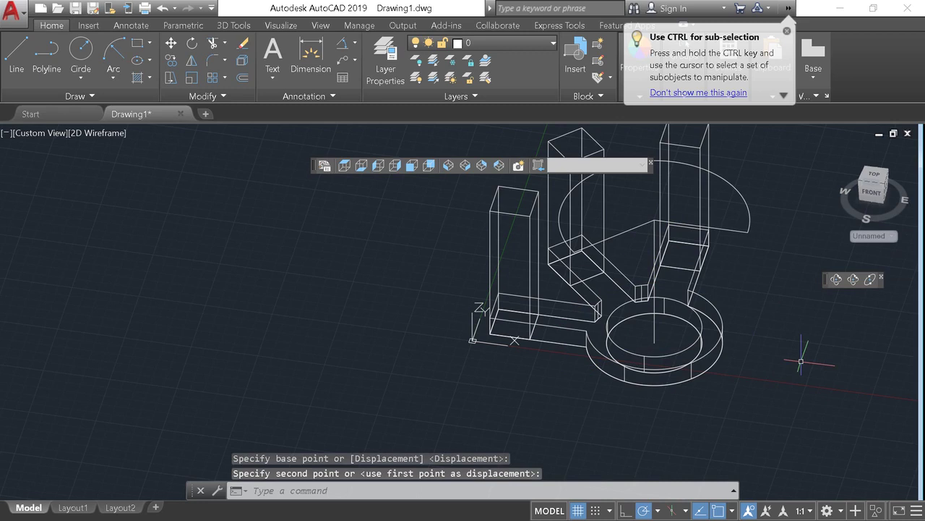
pyautogui.hotkey('alt', 'Tab')
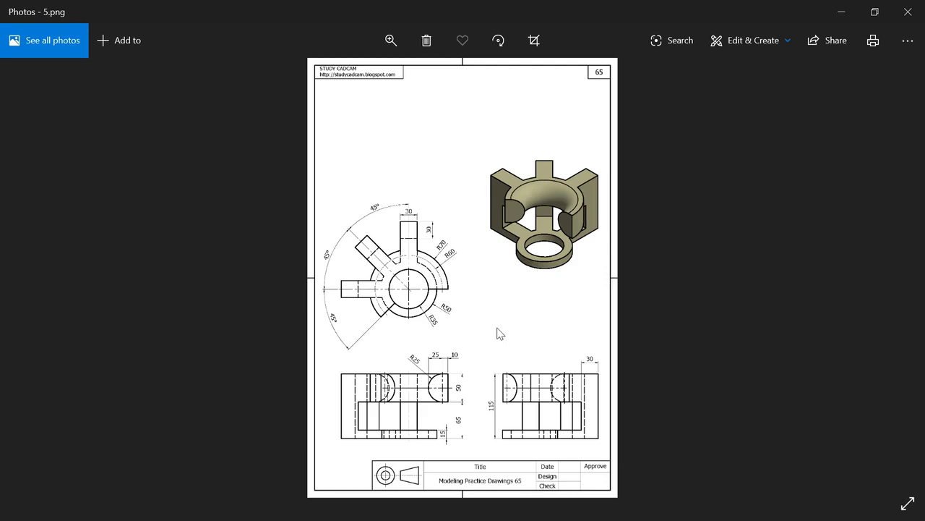
# Step: Leave the Photos reference drawing and return to the AutoCAD model window
pyautogui.hotkey('alt', 'Tab')
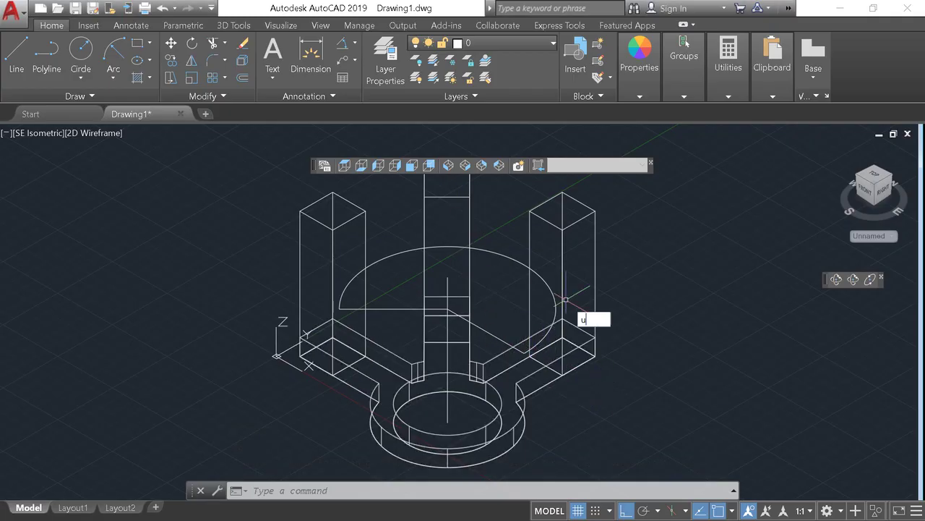
# Step: Set the UCS to the Front plane and view the hub straight from the front
pyautogui.press('Return')
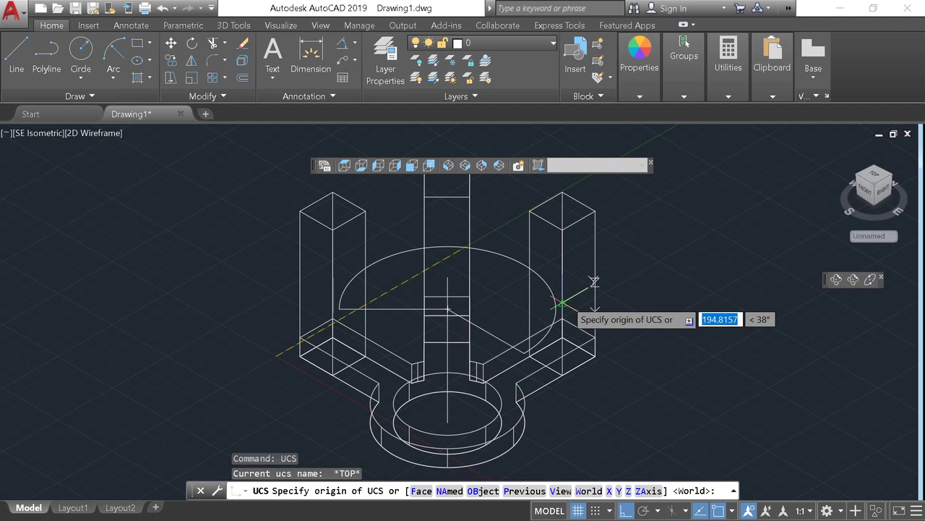
pyautogui.write('front')
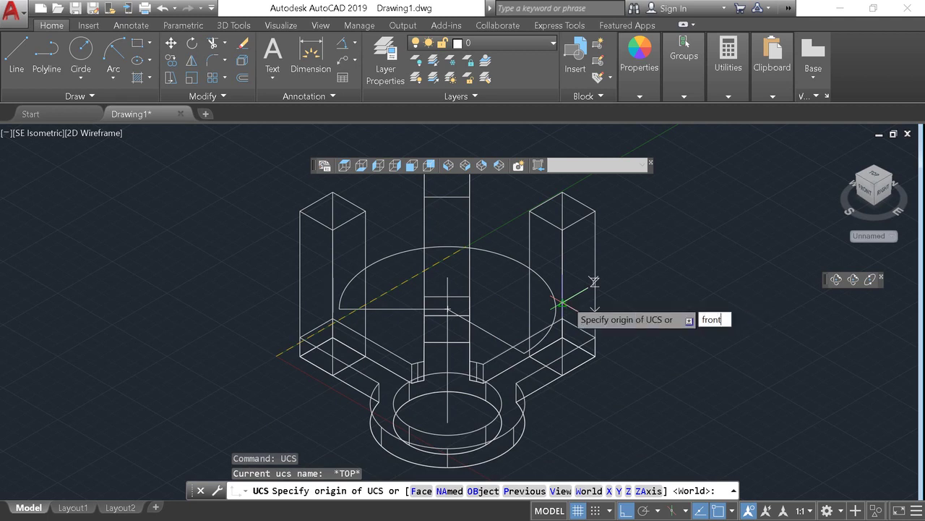
pyautogui.press('Return')
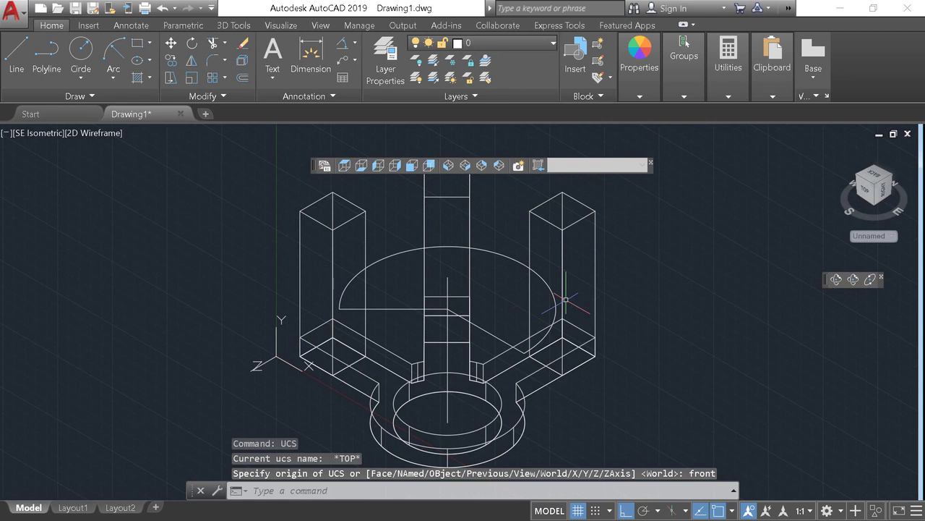
pyautogui.moveTo(680, 427)
pyautogui.keyDown('shift'); pyautogui.mouseDown(button='middle')
pyautogui.moveTo(713, 365)
pyautogui.moveTo(723, 366)
pyautogui.moveTo(707, 367)
pyautogui.mouseUp(button='middle'); pyautogui.keyUp('shift')
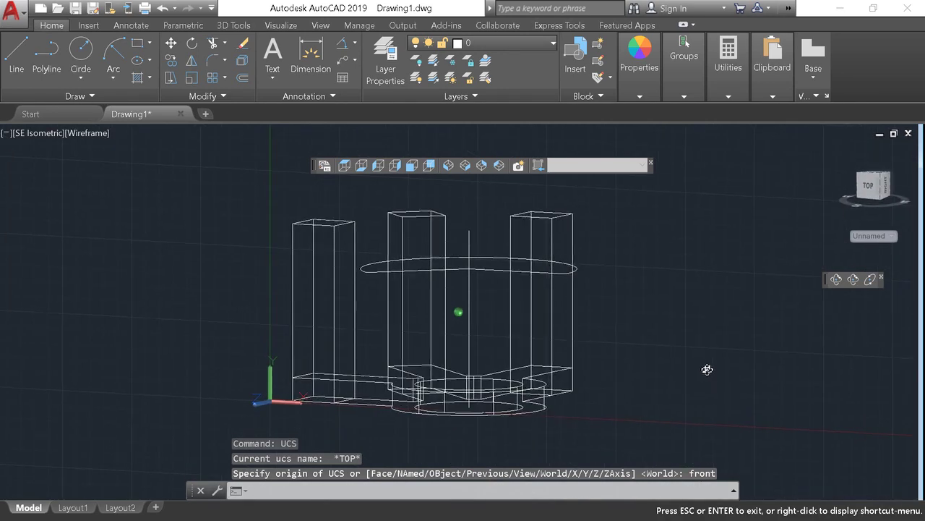
pyautogui.click(416, 168)
# Step: Draw a 50-unit vertical line to the right of the model in front view
pyautogui.scroll(-2, 656, 295)
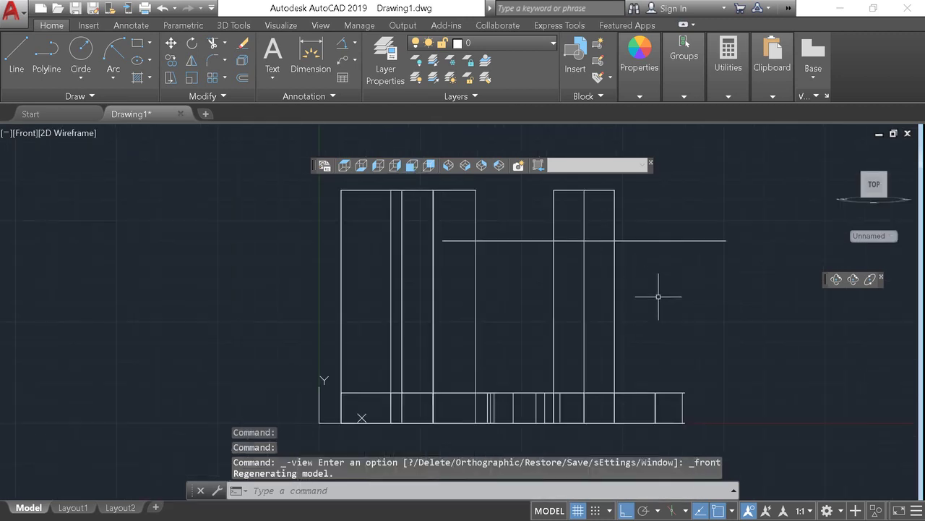
pyautogui.moveTo(684, 304); pyautogui.dragTo(569, 328, button='middle')
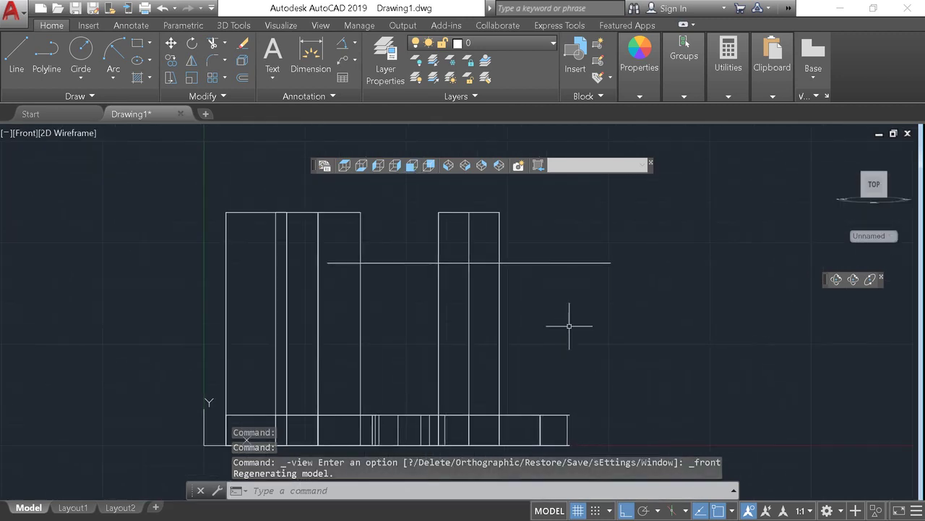
pyautogui.click(16, 58)
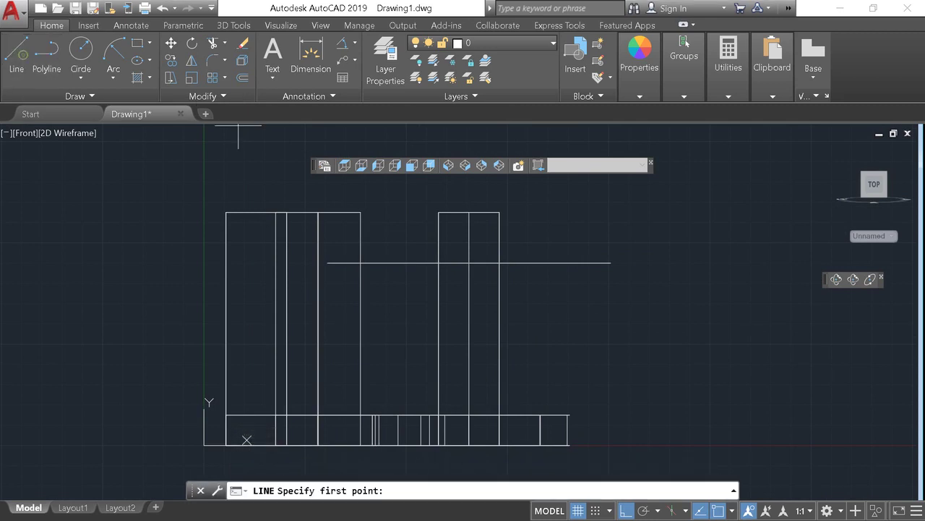
pyautogui.click(692, 240)
pyautogui.write('5')
pyautogui.press('Return')
pyautogui.press('Escape')
# Step: Move the vertical line by its midpoint onto the horizontal line's right end
pyautogui.click(691, 294)
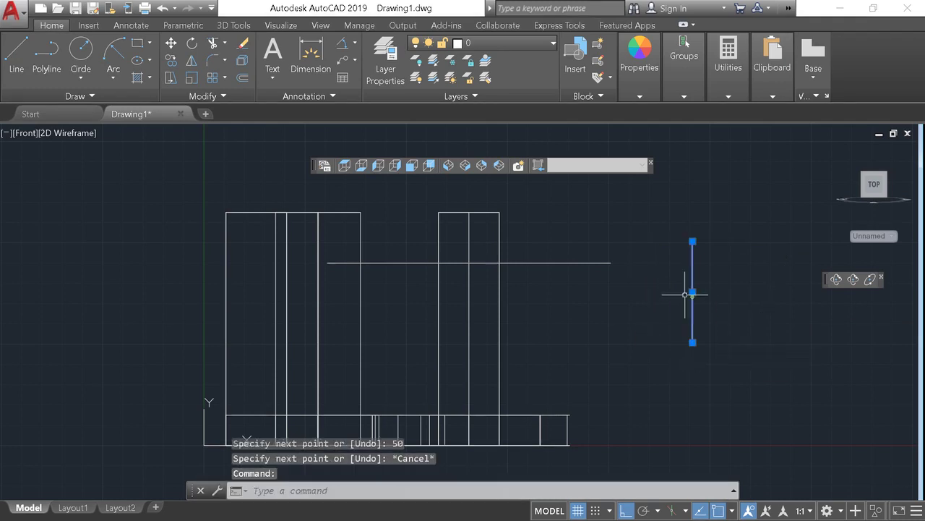
pyautogui.click(172, 43)
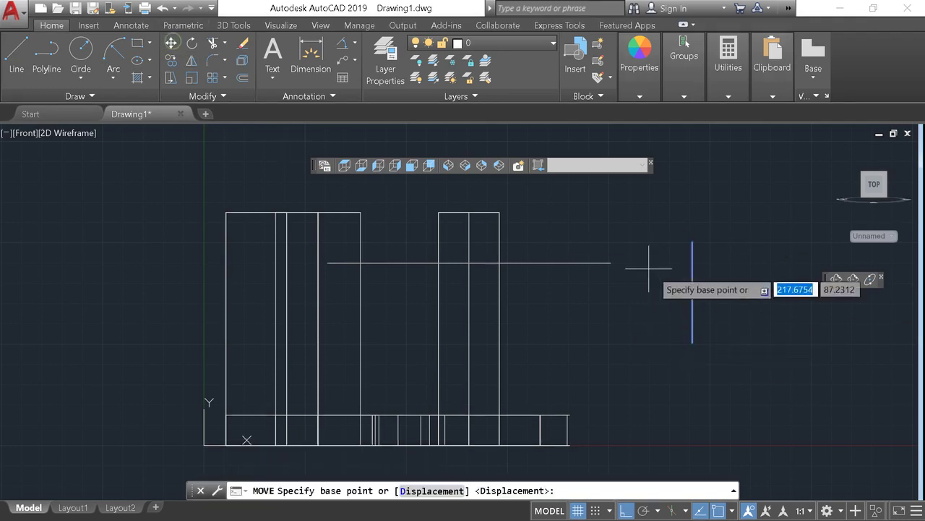
pyautogui.click(692, 291)
pyautogui.click(613, 262)
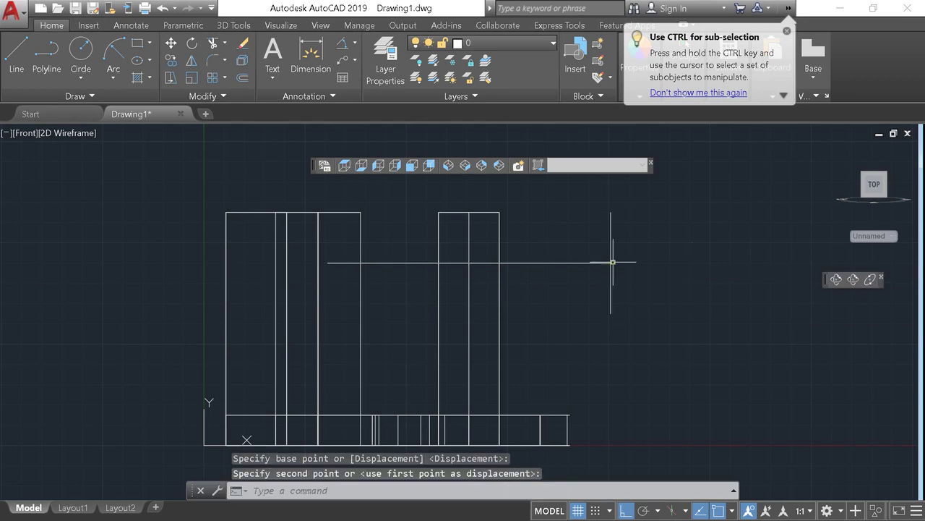
pyautogui.keyDown('shift'); pyautogui.moveTo(653, 274); pyautogui.dragTo(651, 294, button='middle'); pyautogui.keyUp('shift')
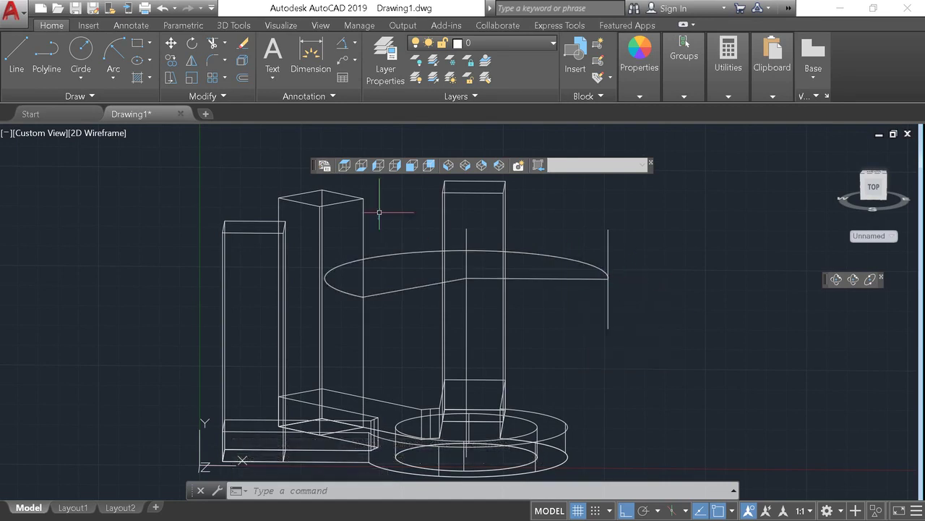
# Step: Draw 10-unit stubs at the vertical line's top and bottom, erasing the extra vertical segment
pyautogui.click(410, 167)
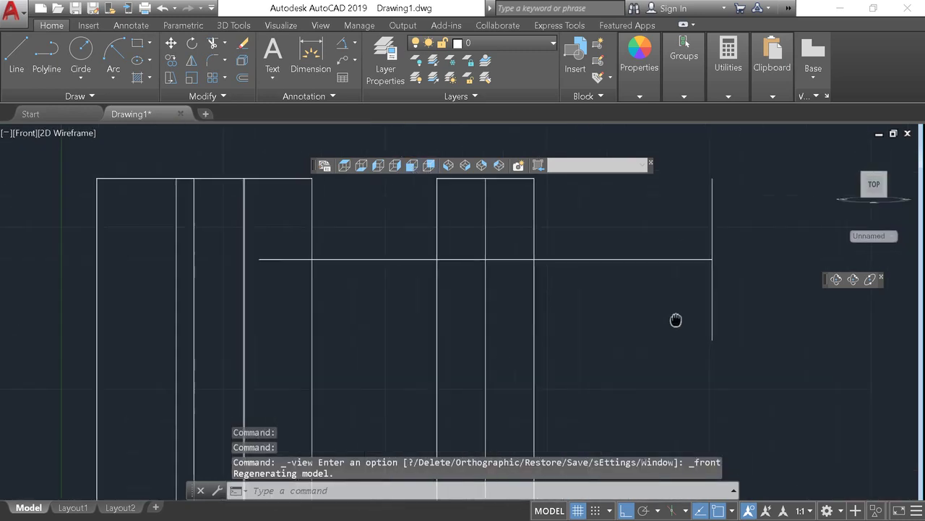
pyautogui.click(17, 58)
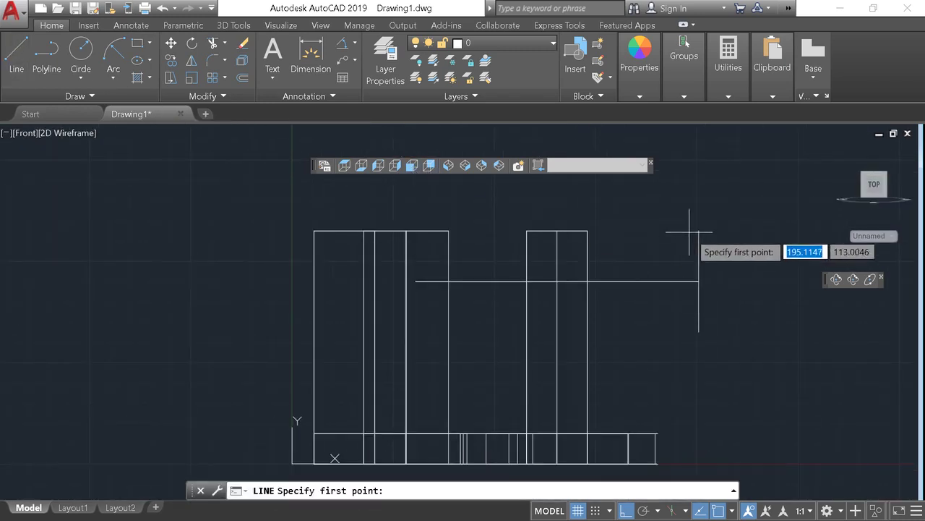
pyautogui.click(699, 231)
pyautogui.click(673, 237)
pyautogui.write('10')
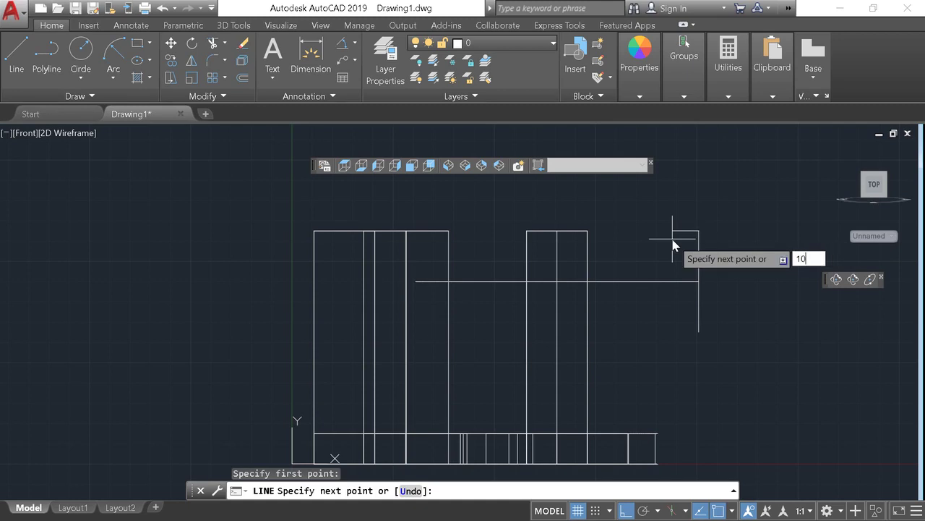
pyautogui.press('Return')
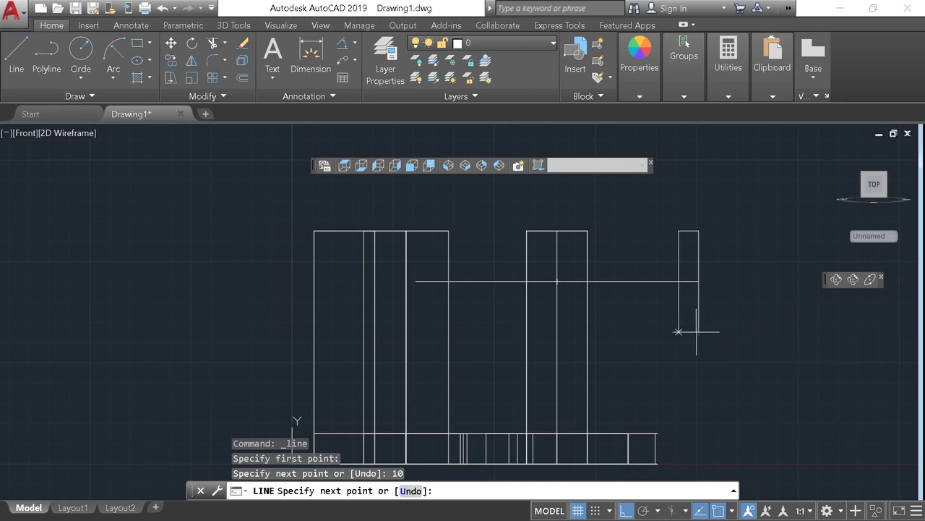
pyautogui.click(678, 331)
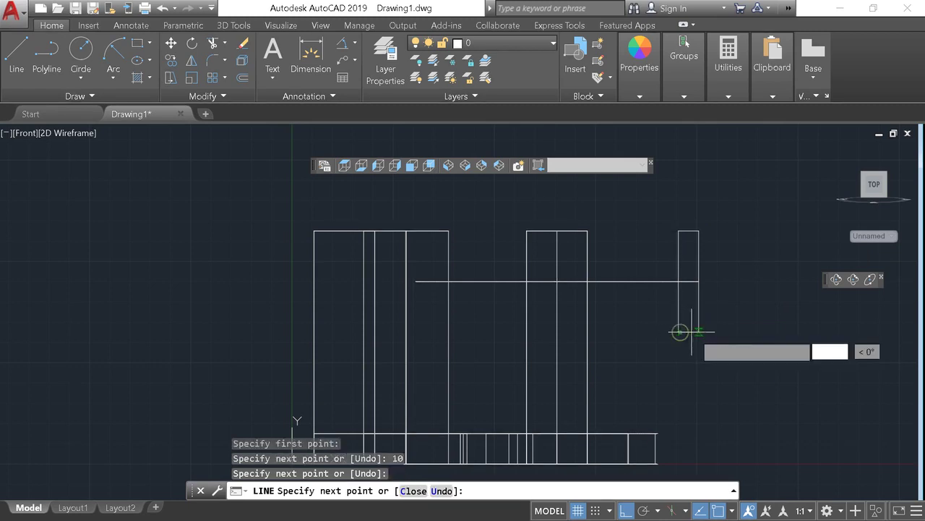
pyautogui.press('Escape')
pyautogui.click(678, 312)
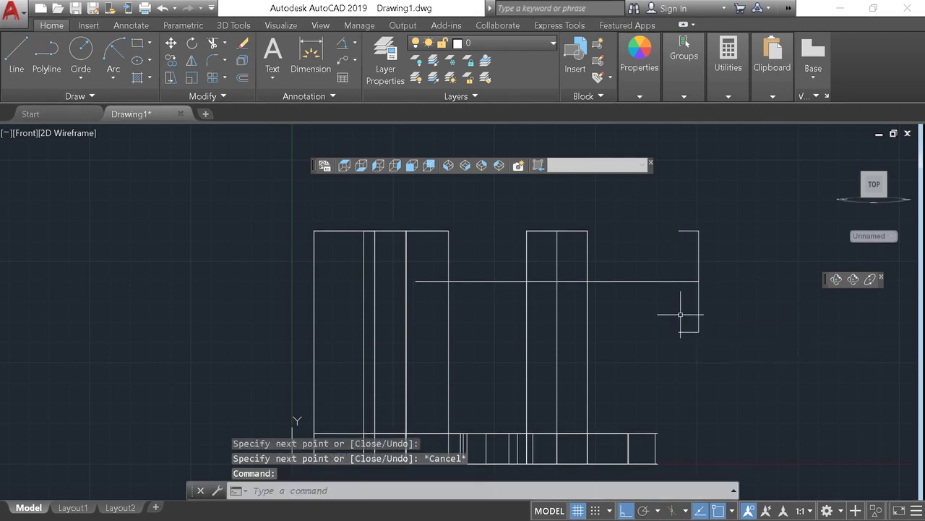
pyautogui.press('Delete')
pyautogui.click(114, 52)
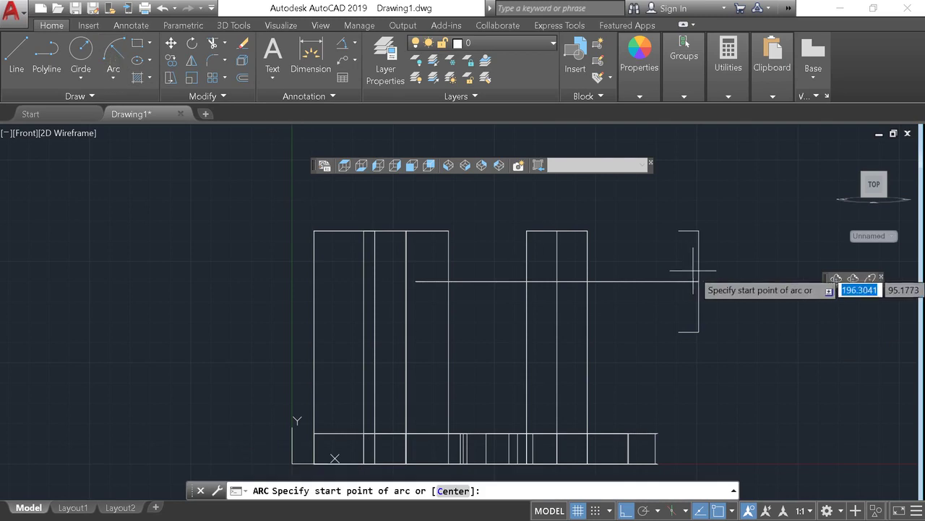
# Step: Close the profile with a radius-25 arc between the top and bottom stub ends
pyautogui.click(678, 231)
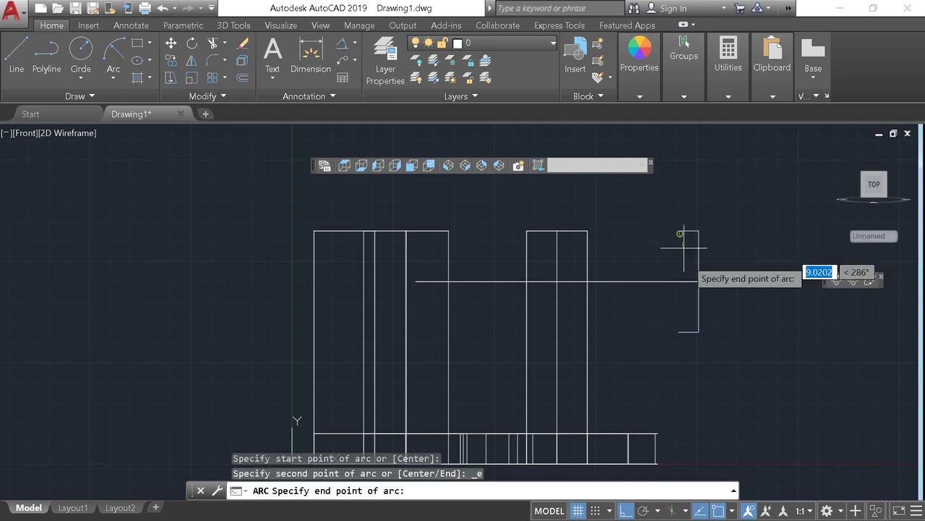
pyautogui.click(680, 331)
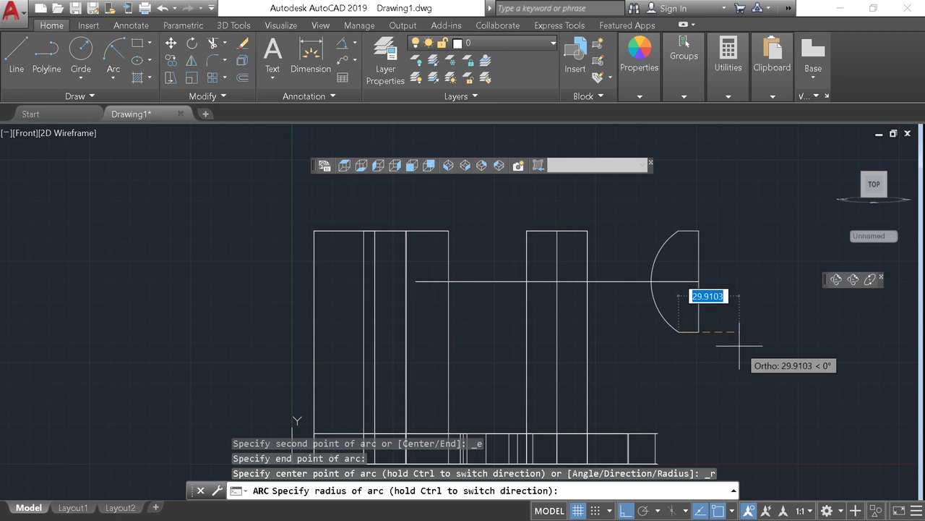
pyautogui.write('25')
pyautogui.press('Return')
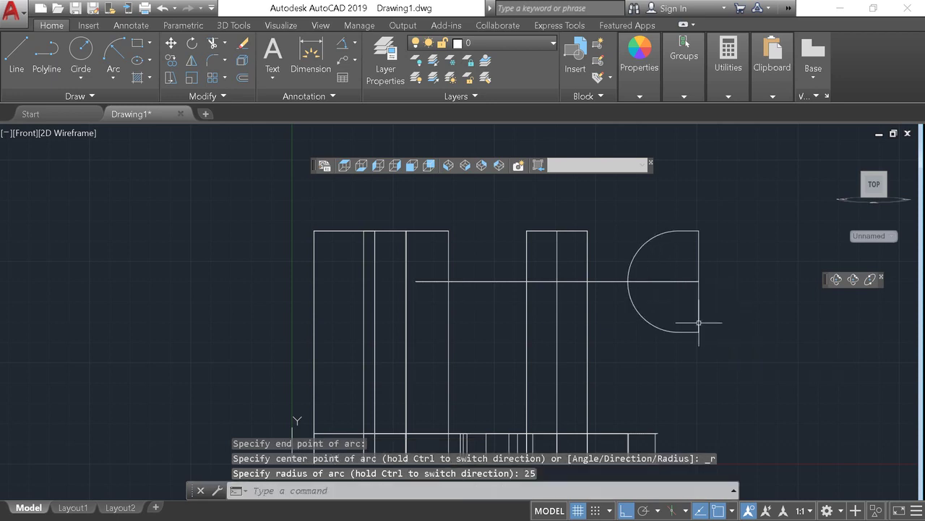
pyautogui.keyDown('shift'); pyautogui.moveTo(709, 341); pyautogui.dragTo(694, 331, button='middle'); pyautogui.keyUp('shift')
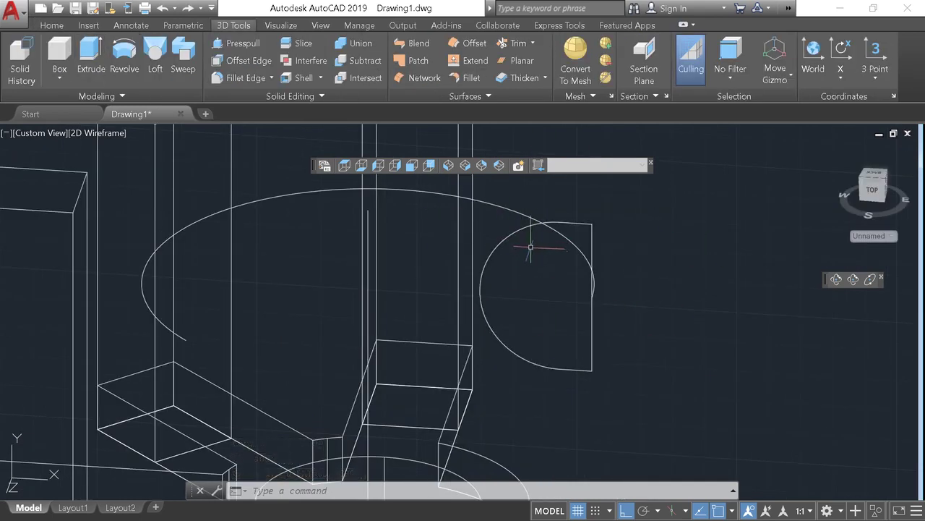
# Step: Extrude the D-shaped profile along the raised large arc path
pyautogui.click(520, 236)
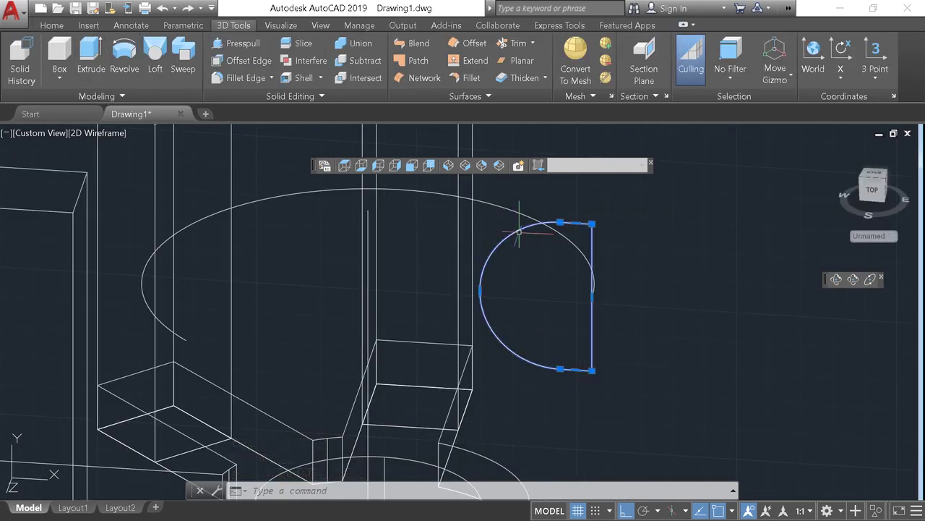
pyautogui.click(91, 56)
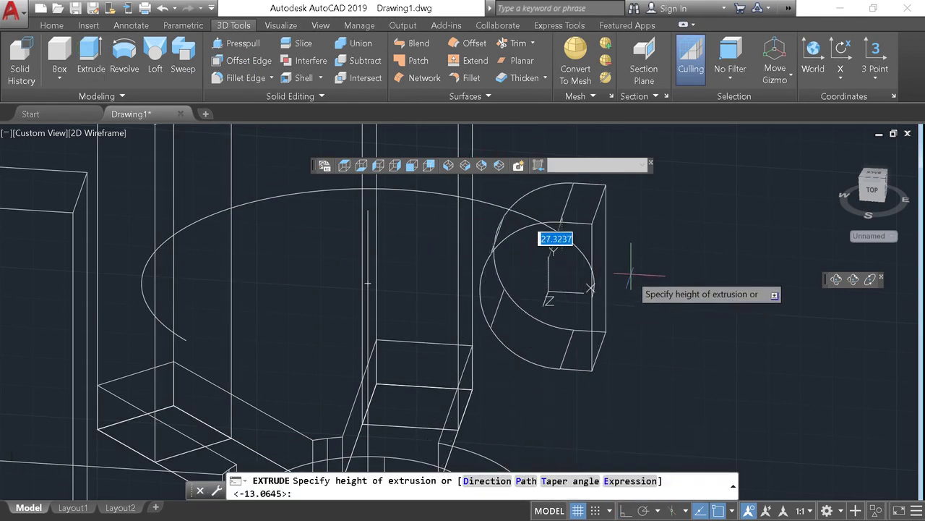
pyautogui.write('p')
pyautogui.press('Return')
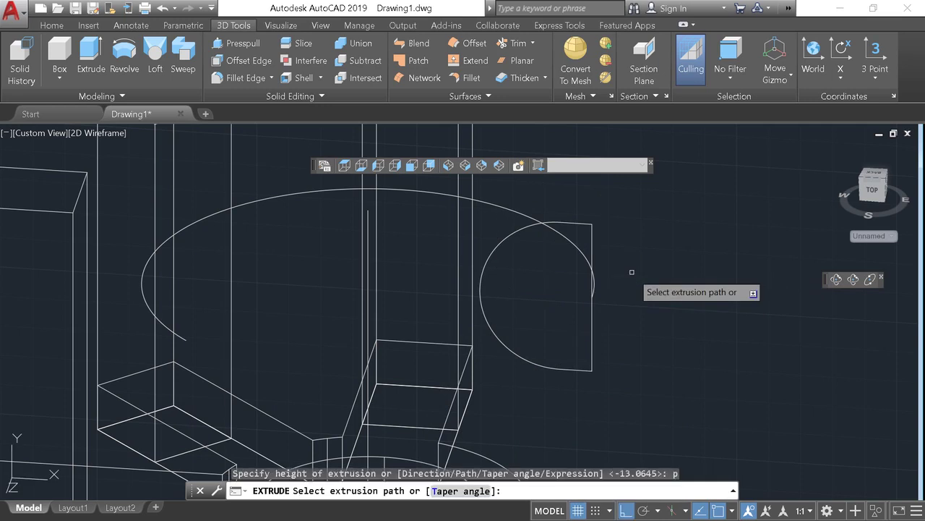
pyautogui.click(565, 241)
pyautogui.press('Return')
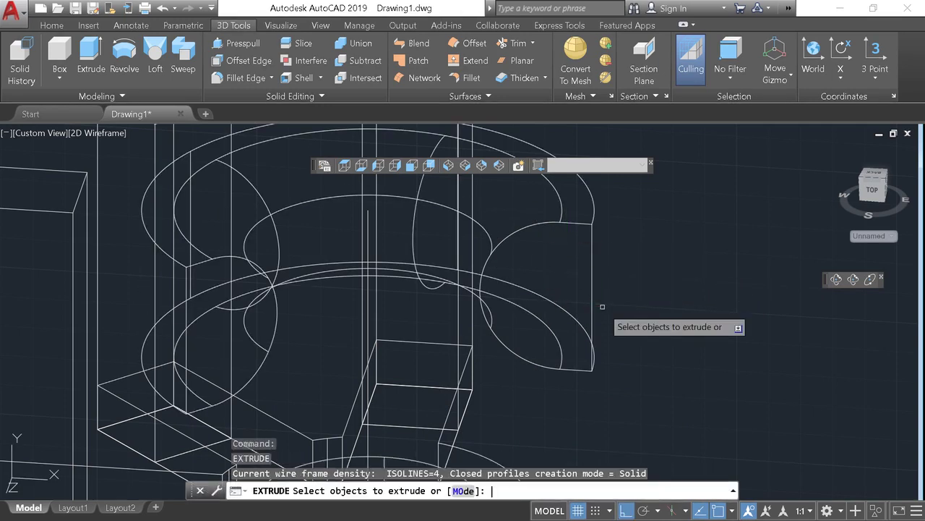
# Step: Show the model in the Hidden visual style and erase the central 115-unit vertical line
pyautogui.click(296, 28)
pyautogui.click(806, 90)
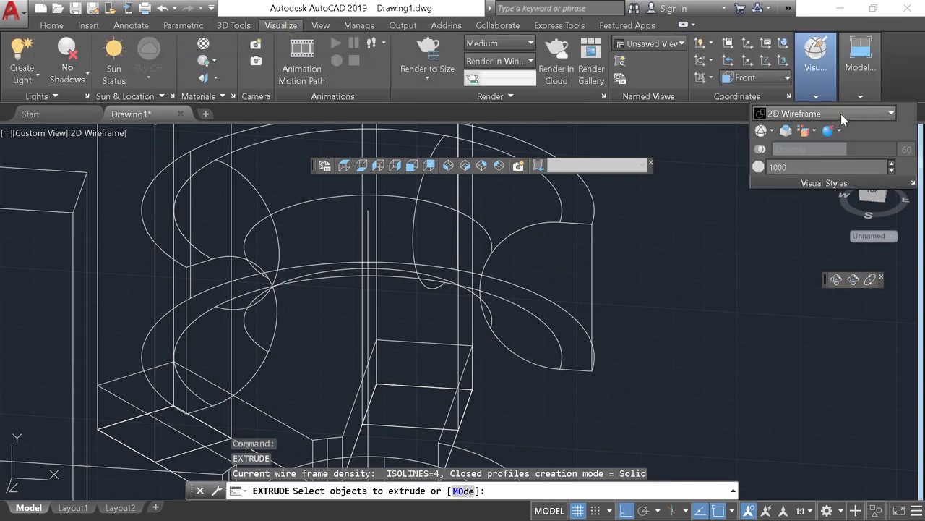
pyautogui.click(843, 115)
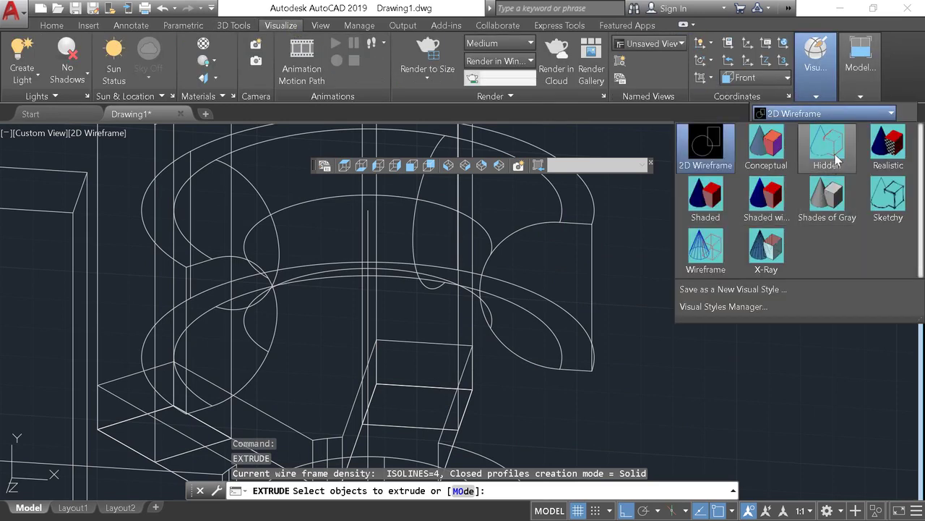
pyautogui.click(827, 148)
pyautogui.moveTo(537, 279)
pyautogui.keyDown('shift'); pyautogui.mouseDown(button='middle')
pyautogui.moveTo(673, 340)
pyautogui.moveTo(675, 402)
pyautogui.moveTo(767, 330)
pyautogui.moveTo(646, 310)
pyautogui.moveTo(525, 319)
pyautogui.moveTo(688, 316)
pyautogui.moveTo(604, 377)
pyautogui.mouseUp(button='middle'); pyautogui.keyUp('shift')
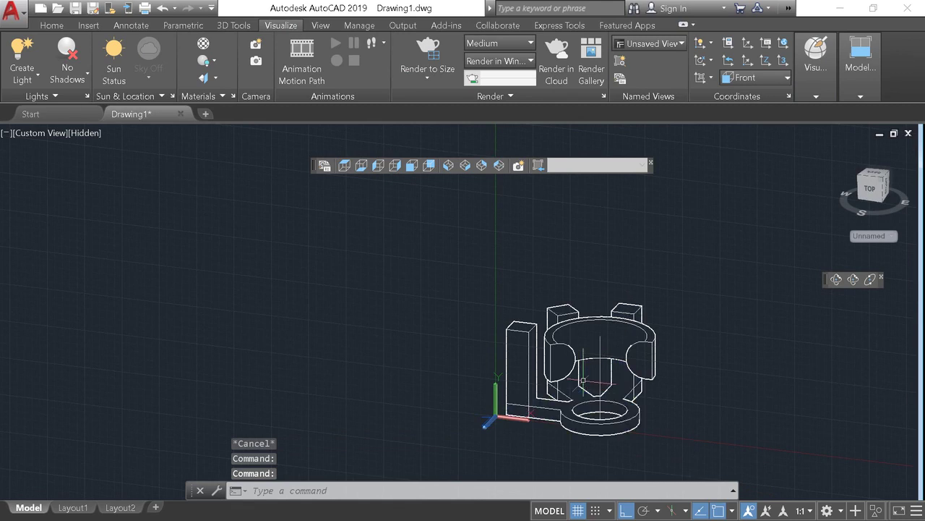
pyautogui.press('Delete')
pyautogui.moveTo(698, 377)
pyautogui.keyDown('shift'); pyautogui.mouseDown(button='middle')
pyautogui.moveTo(686, 347)
pyautogui.moveTo(706, 438)
pyautogui.moveTo(720, 447)
pyautogui.mouseUp(button='middle'); pyautogui.keyUp('shift')
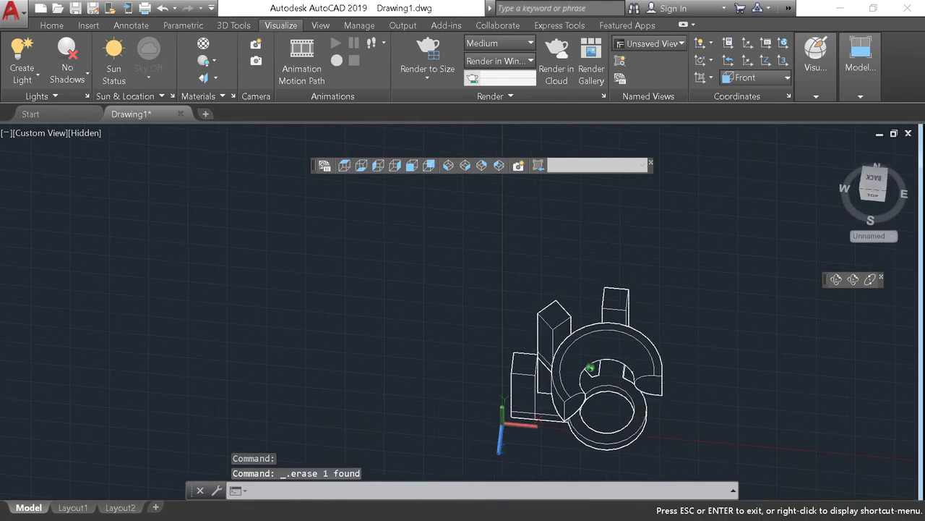
# Step: Switch to the SE Isometric view with the 2D Wireframe visual style
pyautogui.click(466, 165)
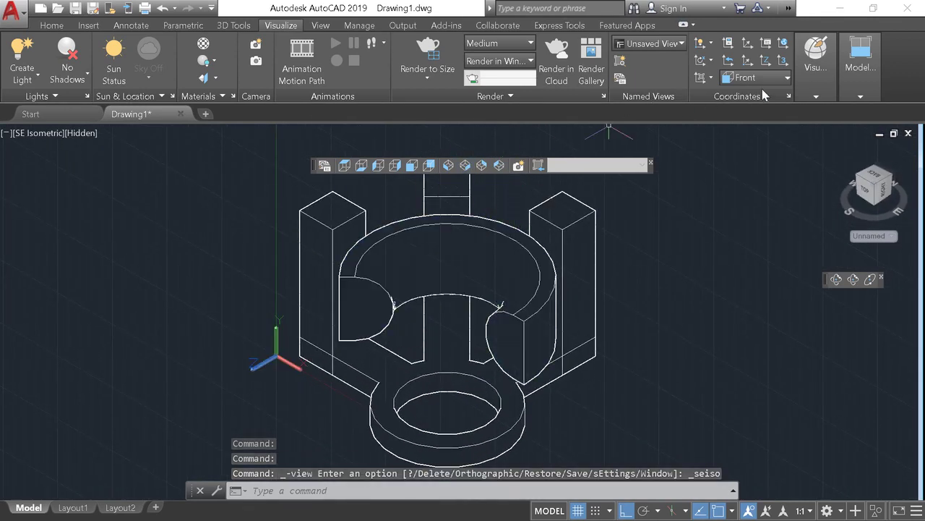
pyautogui.click(815, 58)
pyautogui.click(788, 113)
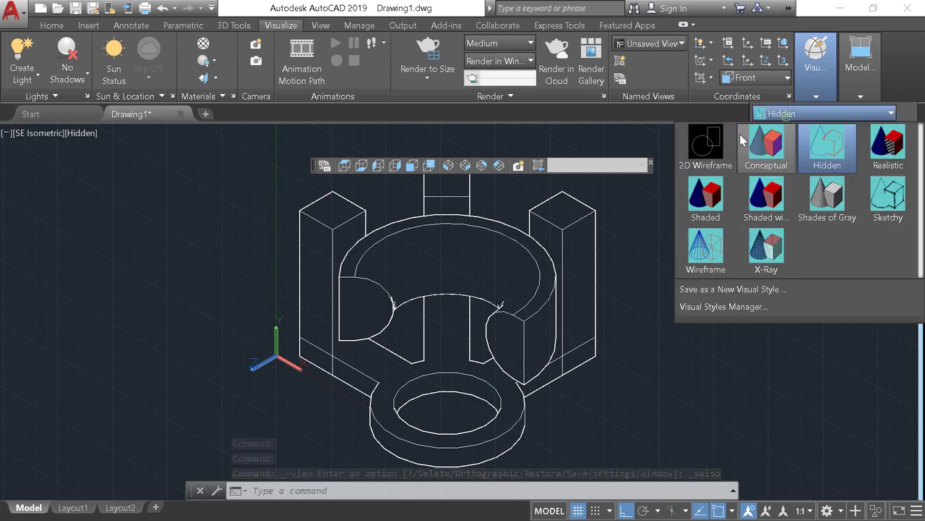
pyautogui.click(705, 143)
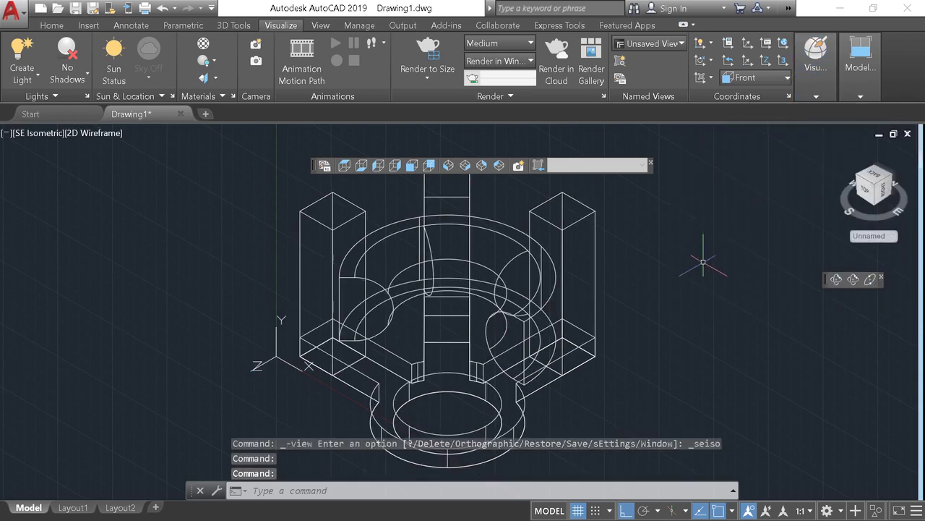
# Step: Orbit the wireframe hub to a low front-isometric angle showing the posts and sweep
pyautogui.keyDown('shift'); pyautogui.moveTo(463, 318); pyautogui.dragTo(499, 390, button='middle'); pyautogui.keyUp('shift')
pyautogui.moveTo(536, 302)
pyautogui.keyDown('shift'); pyautogui.mouseDown(button='middle')
pyautogui.moveTo(568, 304)
pyautogui.moveTo(612, 282)
pyautogui.moveTo(588, 266)
pyautogui.moveTo(423, 272)
pyautogui.mouseUp(button='middle'); pyautogui.keyUp('shift')
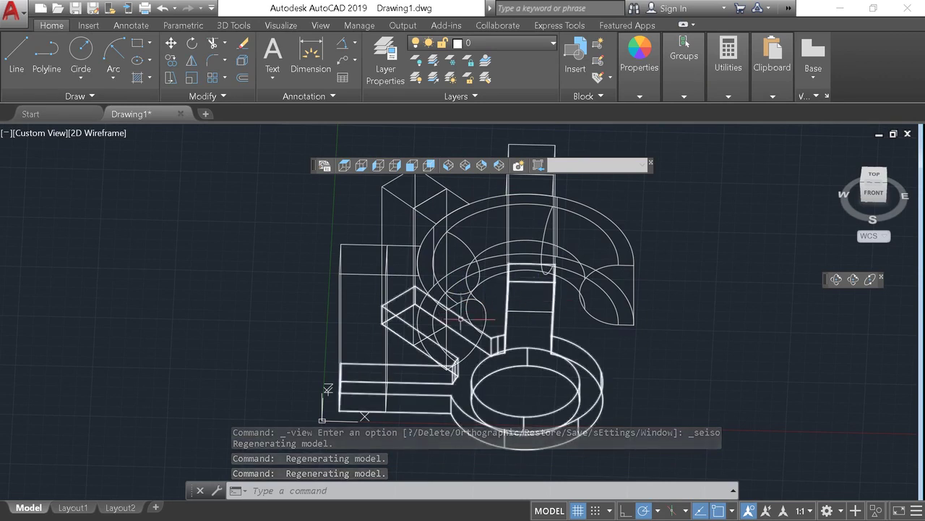
pyautogui.keyDown('shift'); pyautogui.moveTo(489, 296); pyautogui.dragTo(509, 357, button='middle'); pyautogui.keyUp('shift')
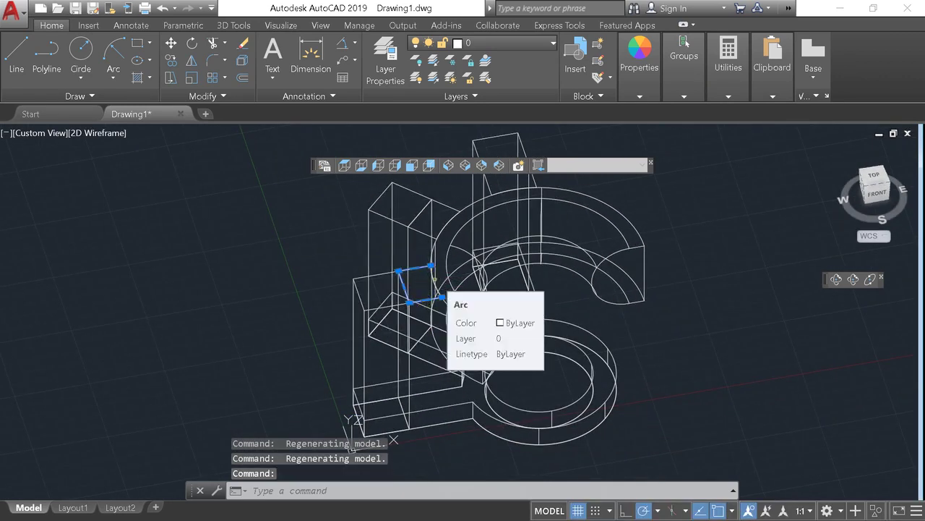
# Step: Join the selected notch arc and its edge lines into a polyline
pyautogui.click(436, 277)
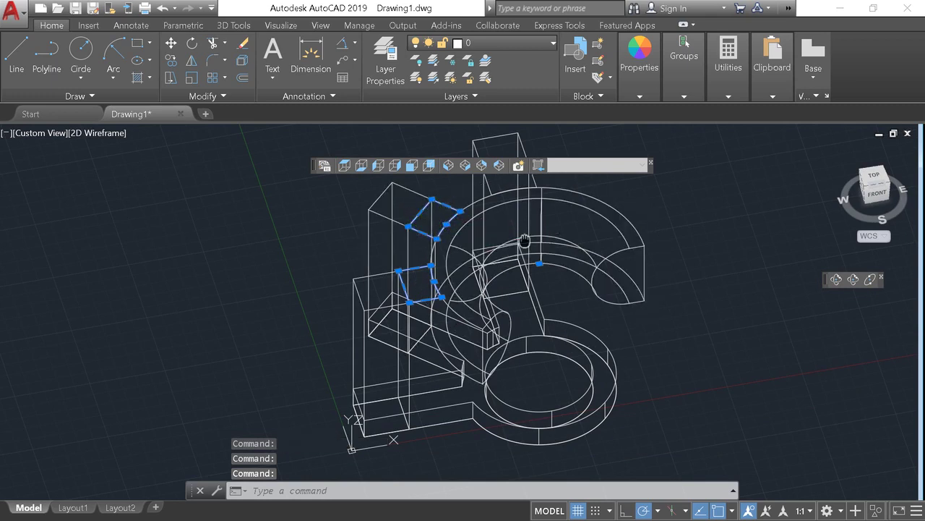
pyautogui.moveTo(524, 241); pyautogui.dragTo(473, 295, button='middle')
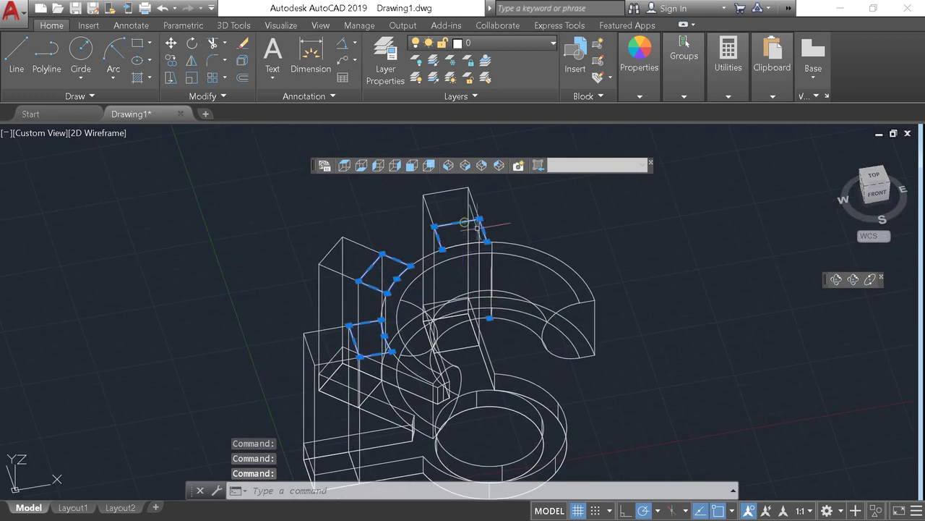
pyautogui.write('J')
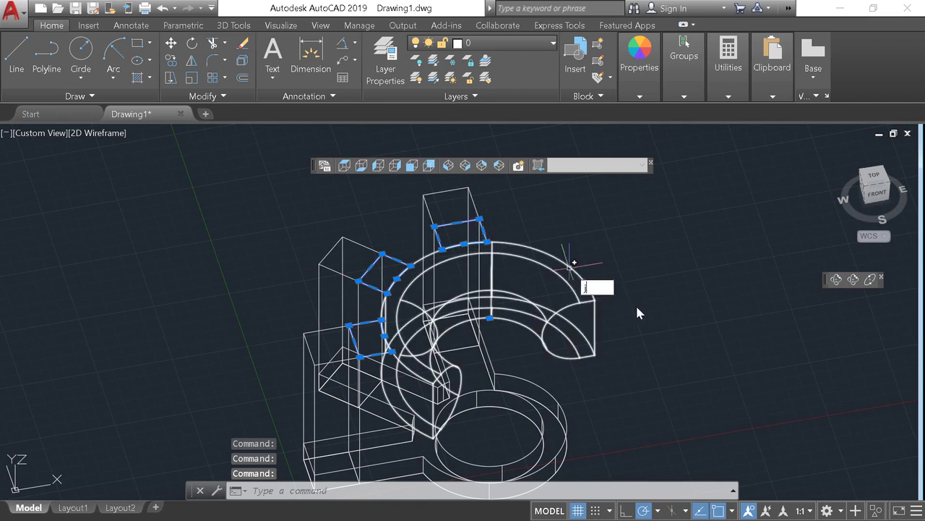
pyautogui.press('Return')
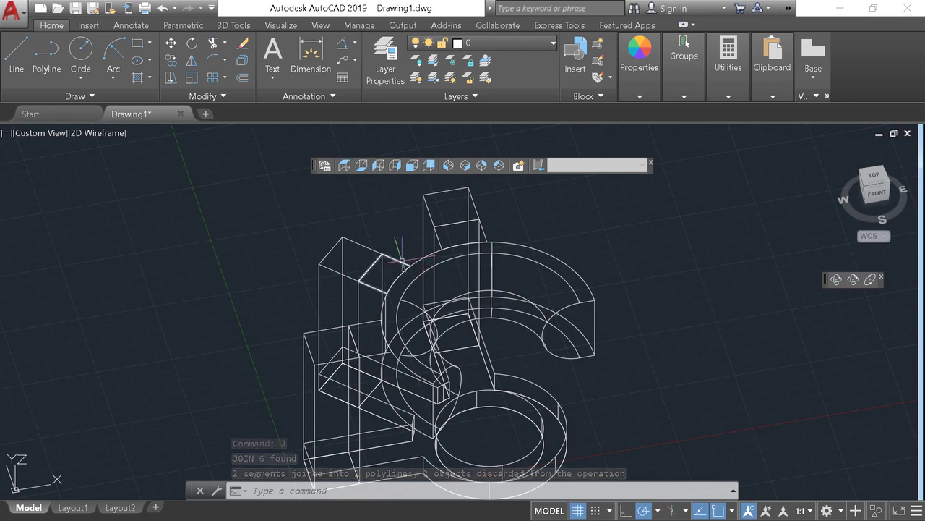
# Step: Join the remaining notch outline segments on the post tops into a second polyline
pyautogui.click(402, 259)
pyautogui.press('Escape')
pyautogui.click(402, 259)
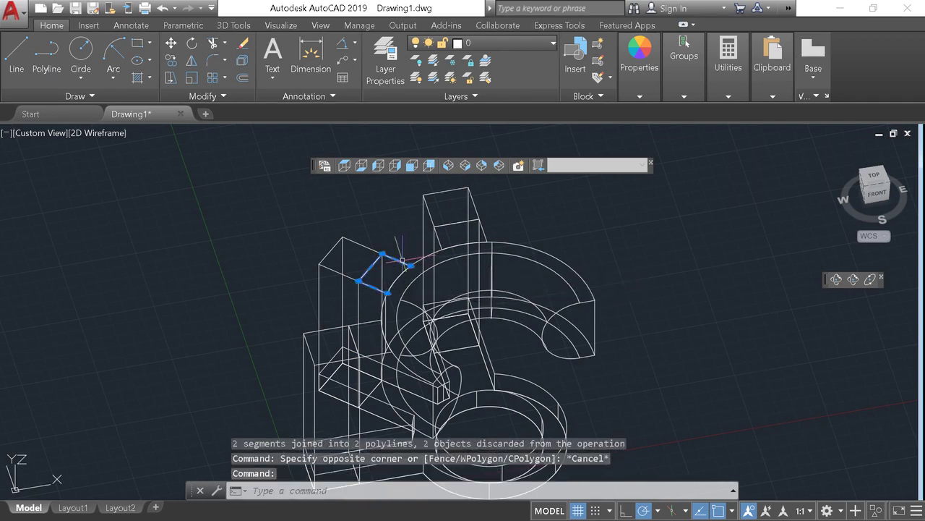
pyautogui.click(399, 279)
pyautogui.write('J')
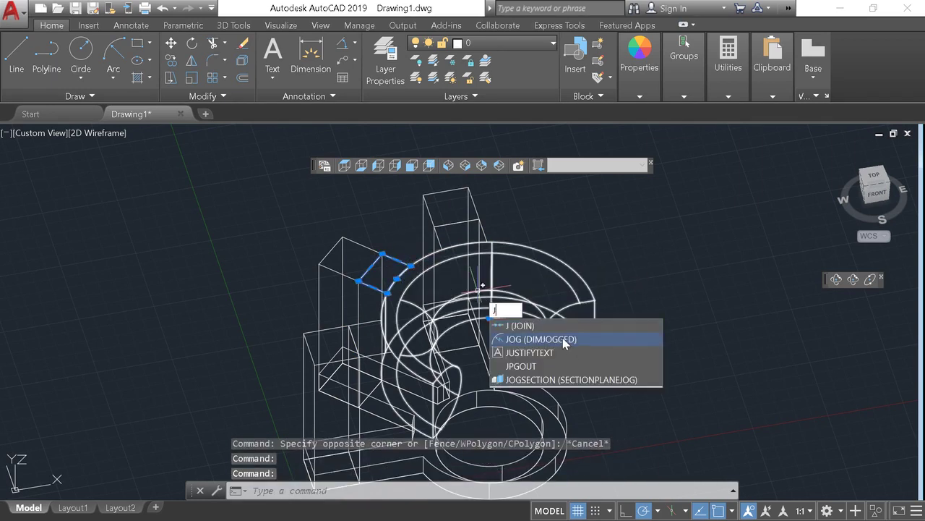
pyautogui.press('Return')
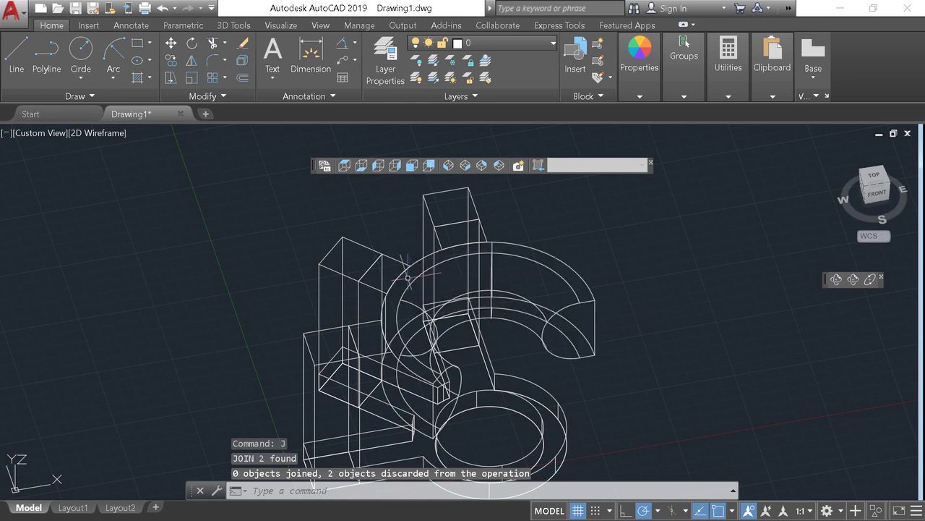
pyautogui.click(398, 276)
pyautogui.scroll(5, 394, 286)
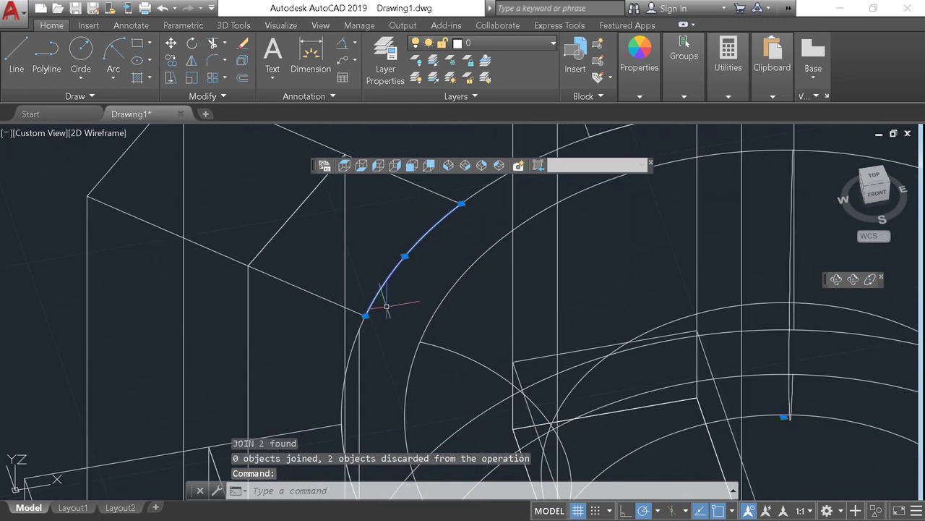
pyautogui.click(340, 299)
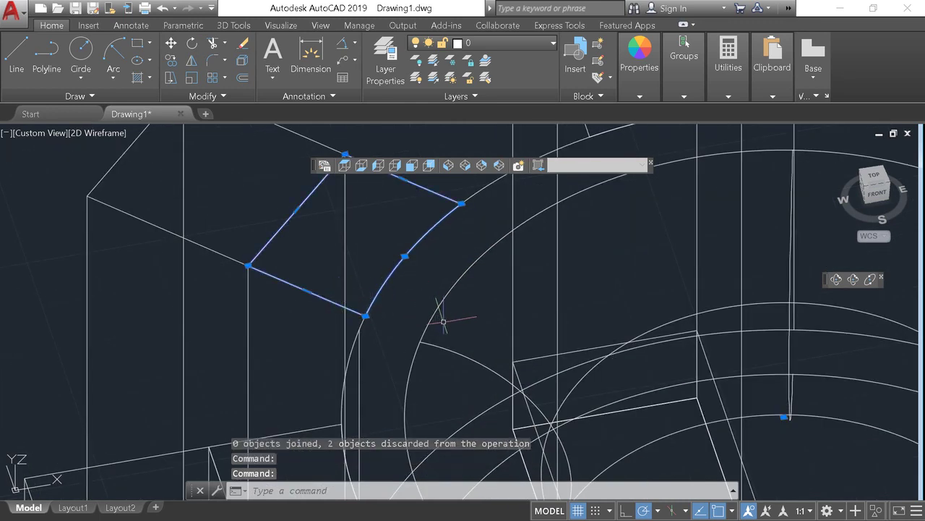
pyautogui.scroll(3, 365, 325)
pyautogui.scroll(4, 359, 282)
pyautogui.moveTo(362, 265); pyautogui.dragTo(376, 347, button='middle')
pyautogui.scroll(-1, 368, 351)
pyautogui.scroll(-1, 376, 376)
pyautogui.press('Escape')
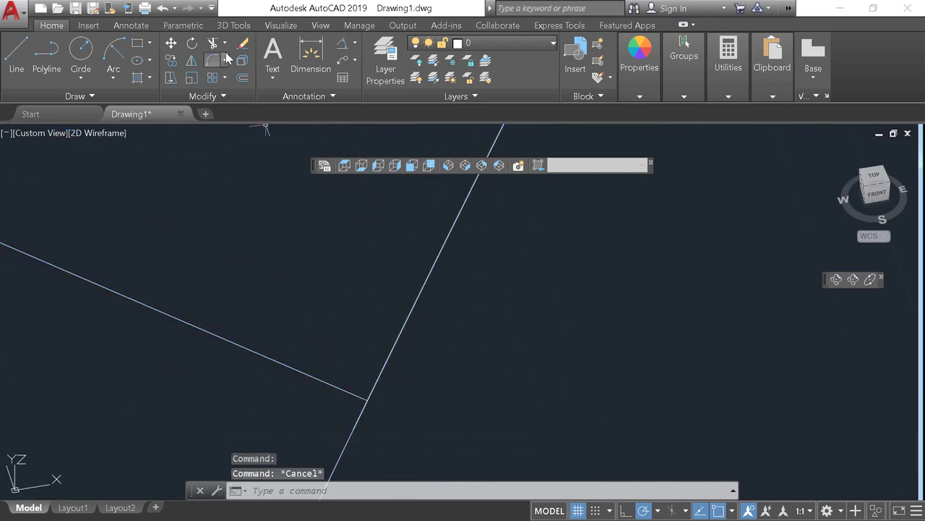
pyautogui.click(213, 44)
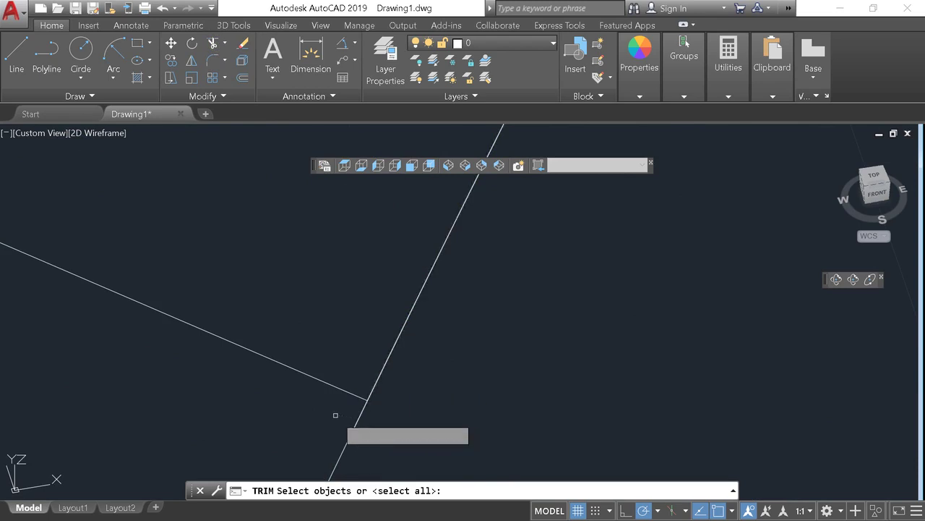
pyautogui.press('Return')
pyautogui.click(365, 417)
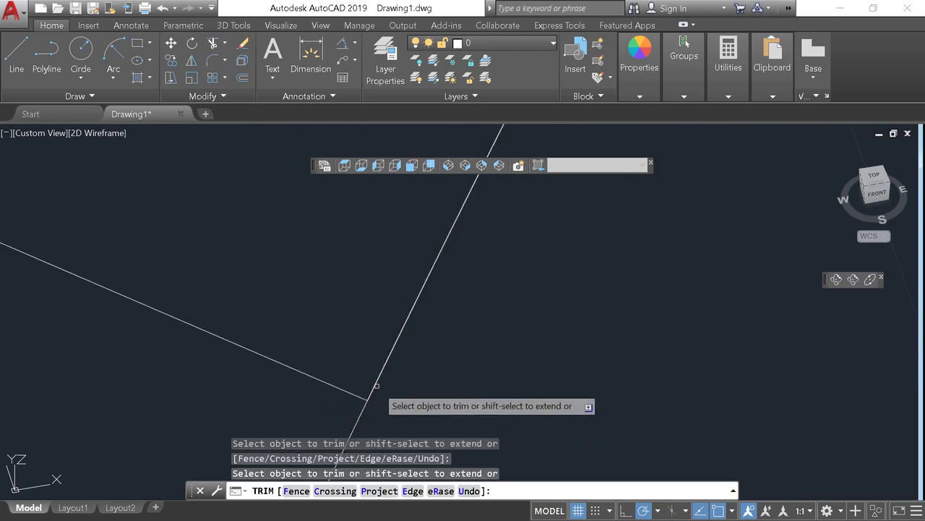
pyautogui.press('Escape')
pyautogui.scroll(-2, 451, 335)
pyautogui.scroll(-2, 471, 325)
pyautogui.scroll(-2, 473, 290)
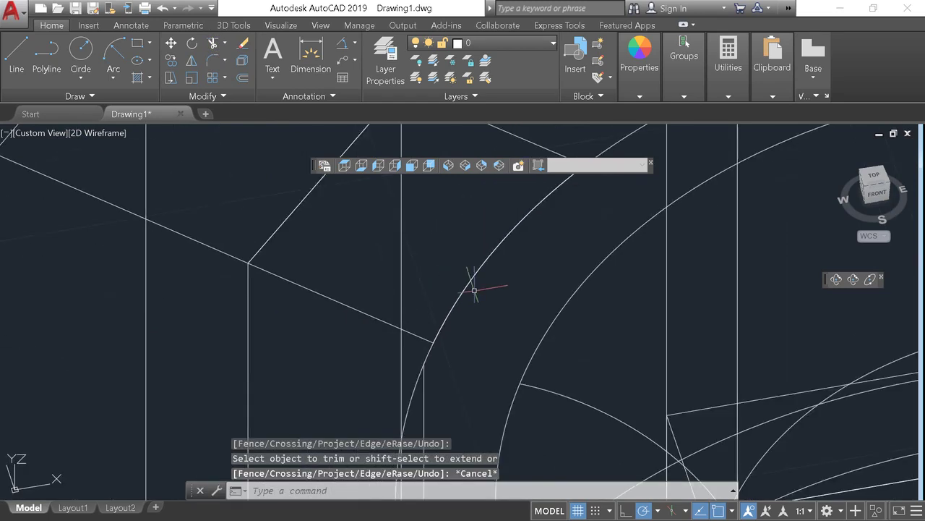
pyautogui.moveTo(474, 290); pyautogui.dragTo(352, 426, button='middle')
pyautogui.scroll(3, 469, 299)
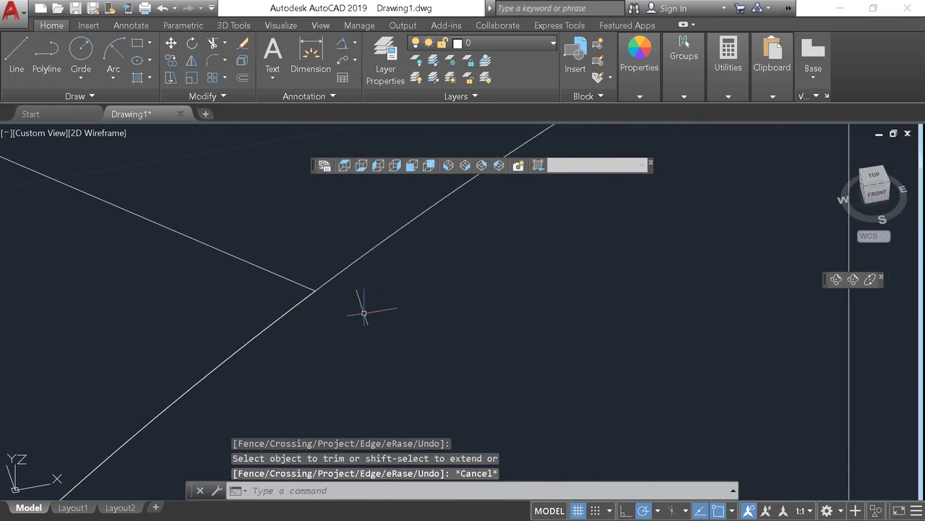
pyautogui.click(302, 311)
pyautogui.scroll(2, 386, 276)
pyautogui.scroll(2, 300, 268)
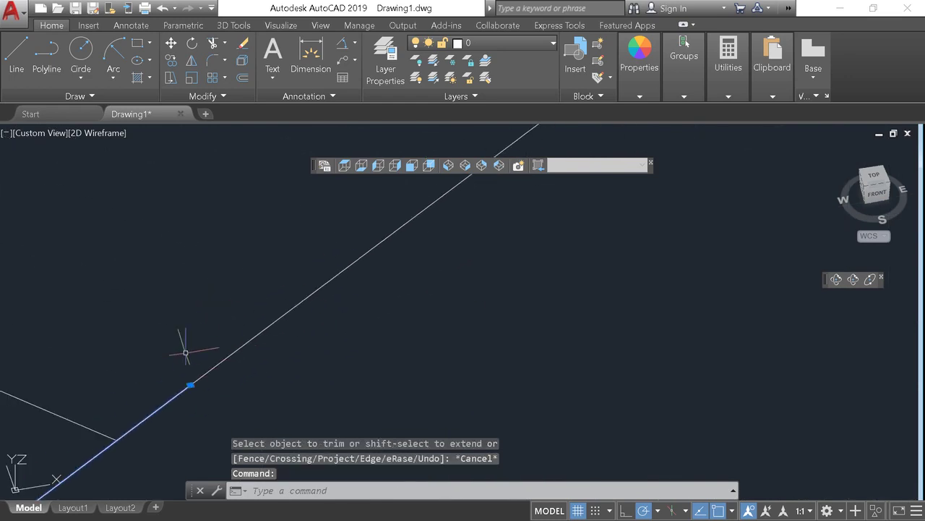
pyautogui.click(216, 46)
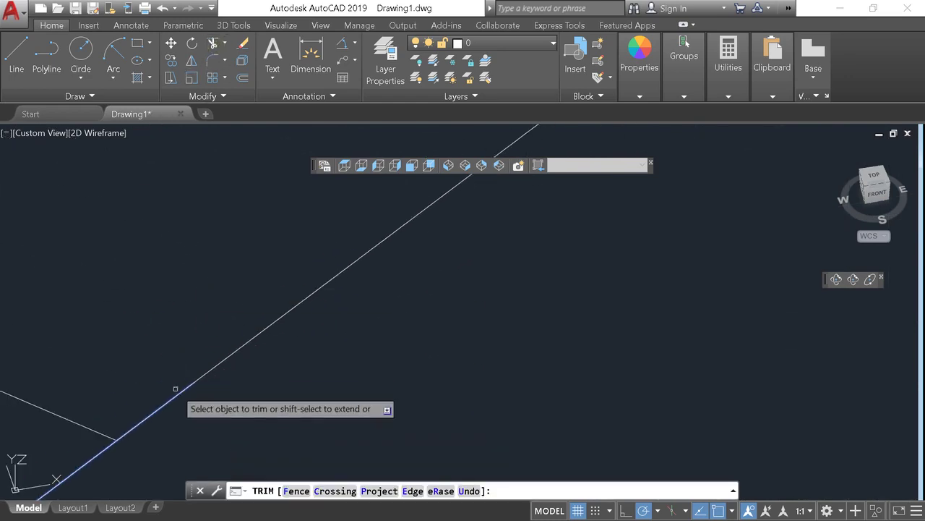
pyautogui.rightClick(142, 360)
pyautogui.press('Escape')
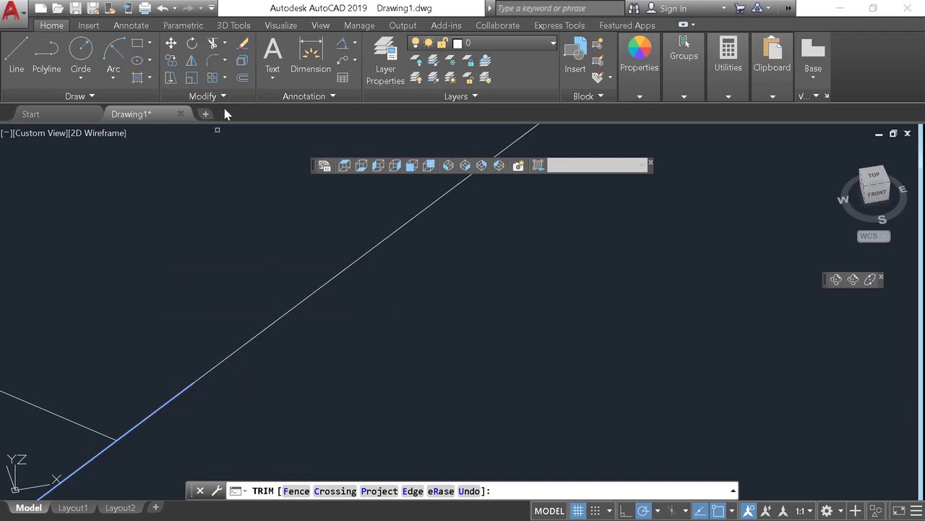
pyautogui.click(214, 47)
pyautogui.press('Return')
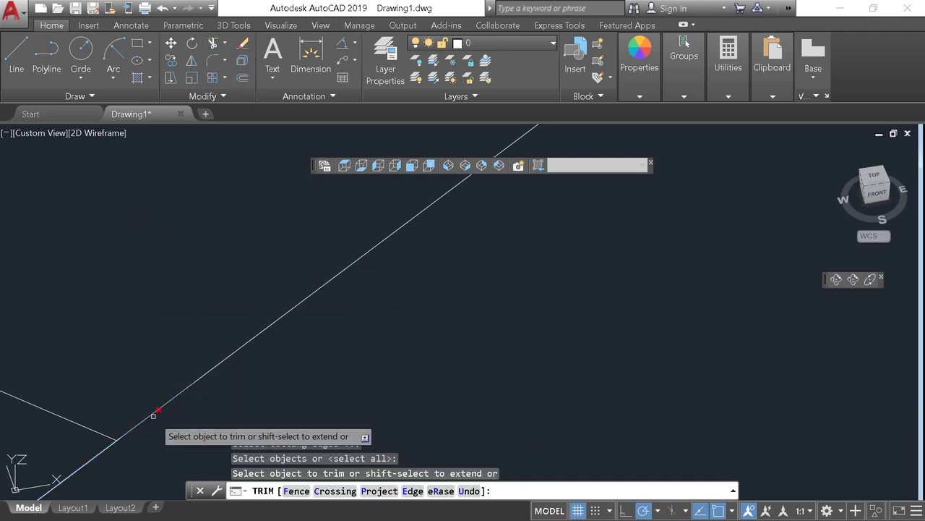
pyautogui.click(138, 417)
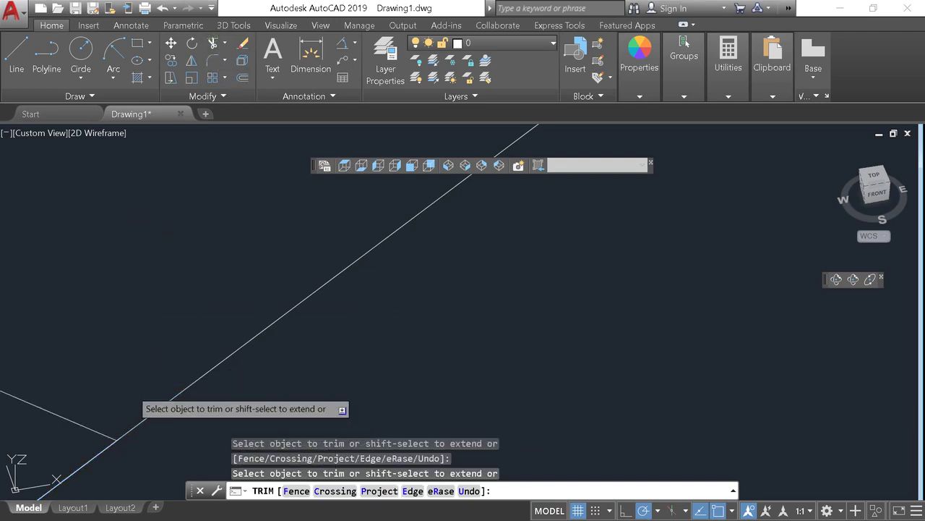
pyautogui.press('Escape')
pyautogui.click(109, 437)
pyautogui.moveTo(196, 413)
pyautogui.keyDown('shift'); pyautogui.mouseDown(button='middle')
pyautogui.moveTo(148, 401)
pyautogui.moveTo(350, 219)
pyautogui.moveTo(226, 386)
pyautogui.mouseUp(button='middle'); pyautogui.keyUp('shift')
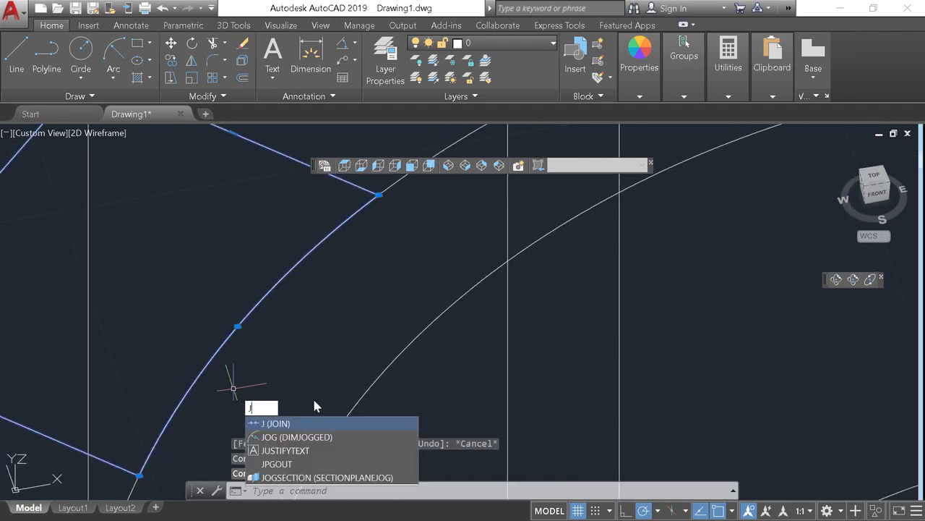
# Step: Join the last notch edge's line and arc into one polyline, completing the third notch outline
pyautogui.press('Return')
pyautogui.scroll(-3, 221, 349)
pyautogui.scroll(-2, 282, 382)
pyautogui.scroll(-2, 282, 382)
pyautogui.scroll(5, 269, 320)
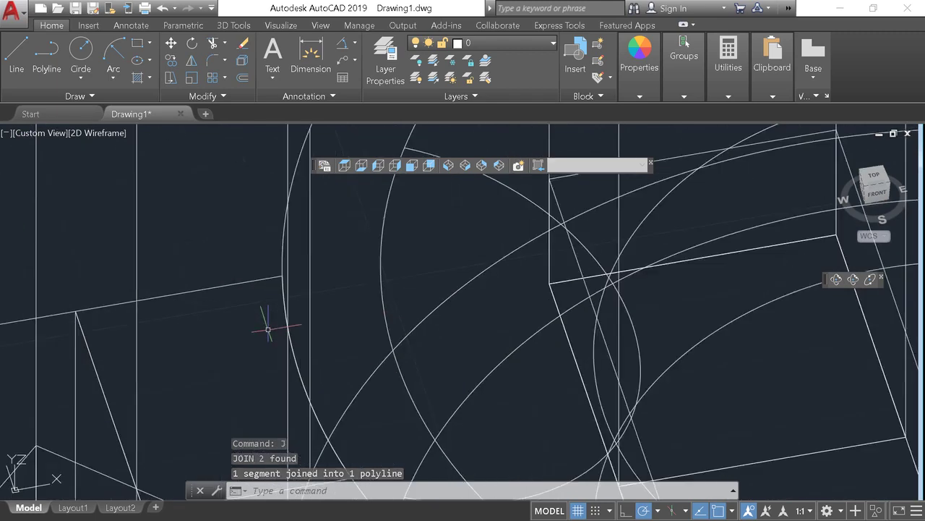
pyautogui.scroll(-2, 290, 337)
pyautogui.scroll(-3, 289, 337)
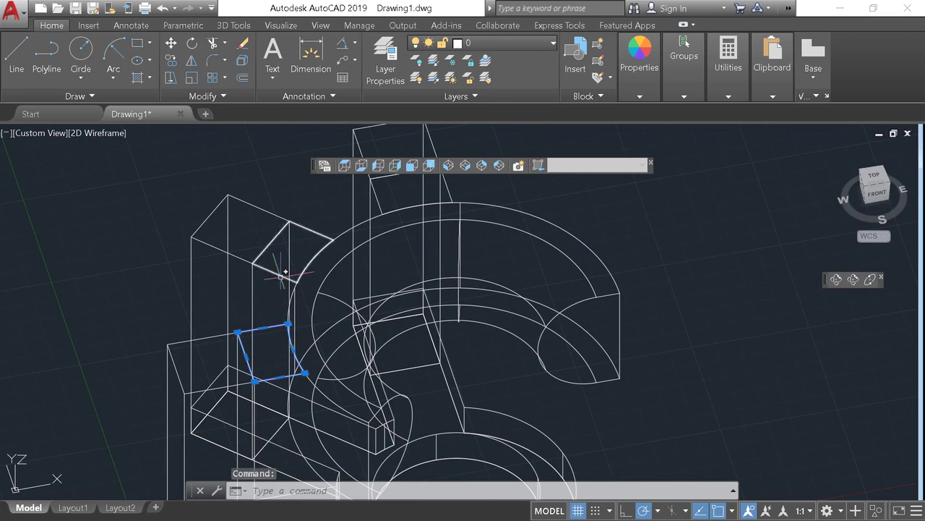
pyautogui.click(377, 196)
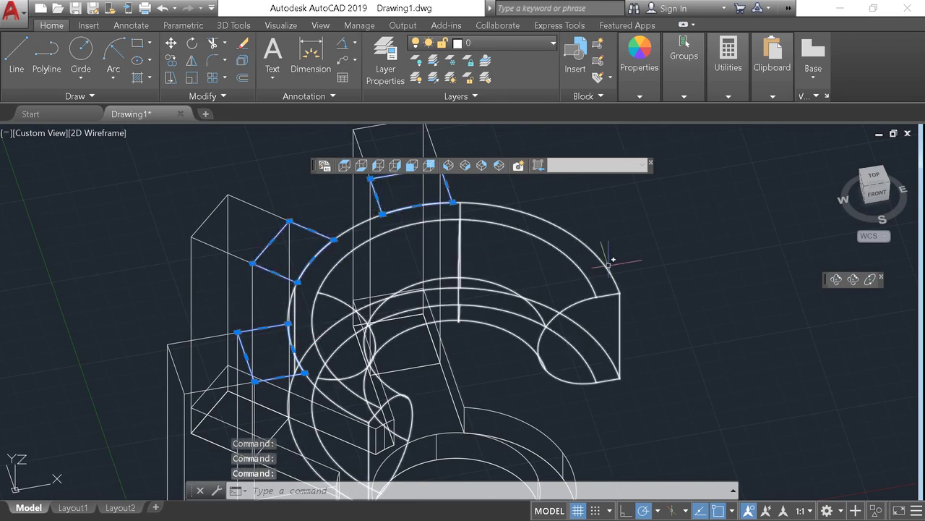
pyautogui.click(194, 26)
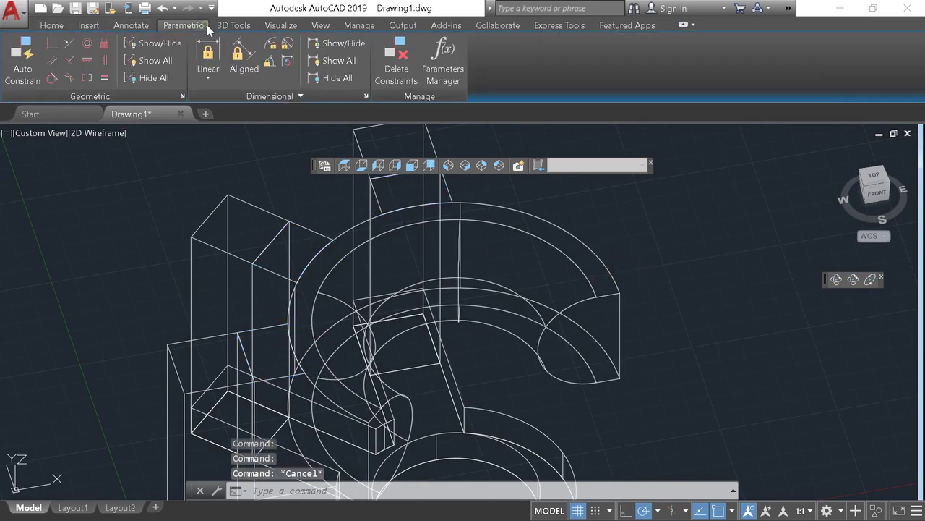
# Step: Start a press-pull on the small side face, then cancel it
pyautogui.click(226, 26)
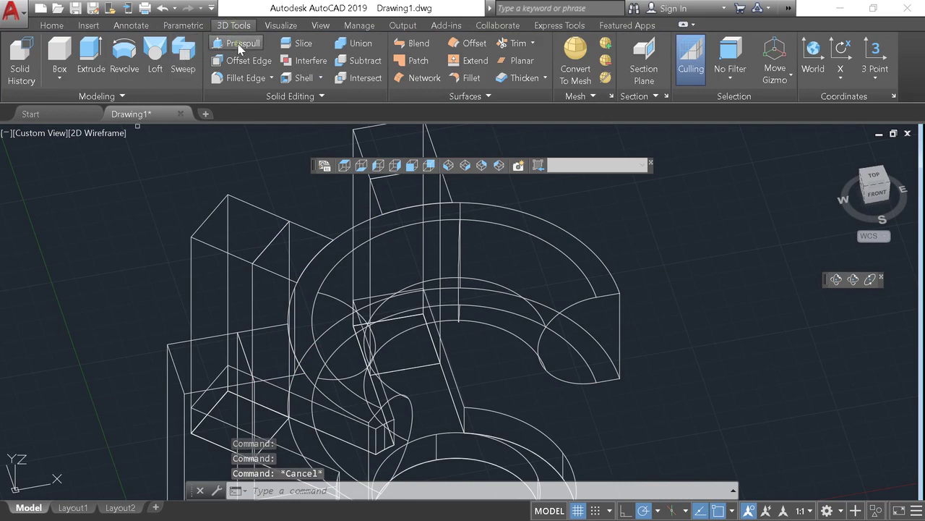
pyautogui.click(239, 46)
pyautogui.moveTo(288, 372); pyautogui.dragTo(240, 273, button='middle')
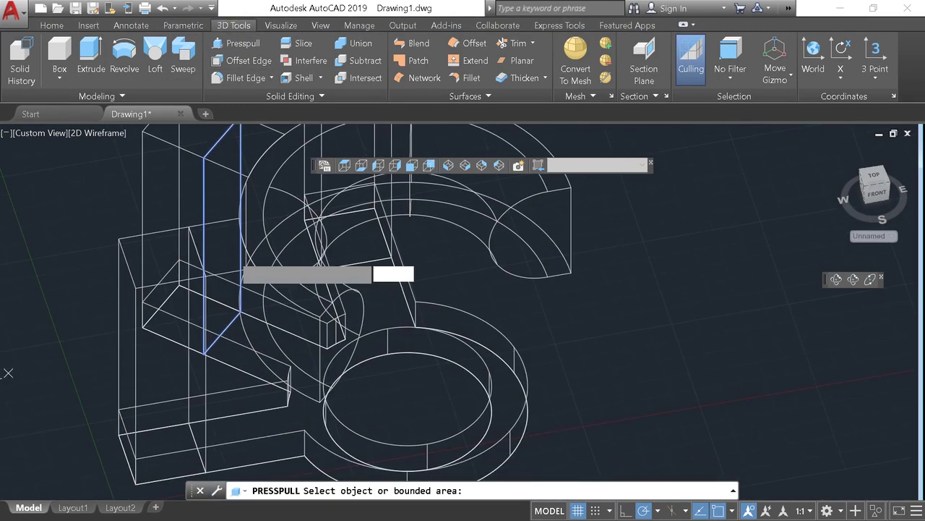
pyautogui.click(227, 271)
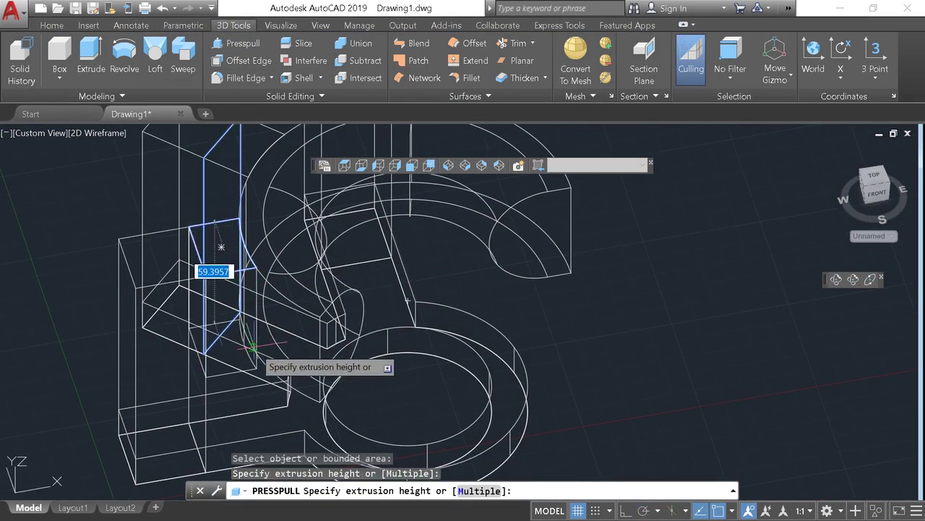
pyautogui.press('Escape')
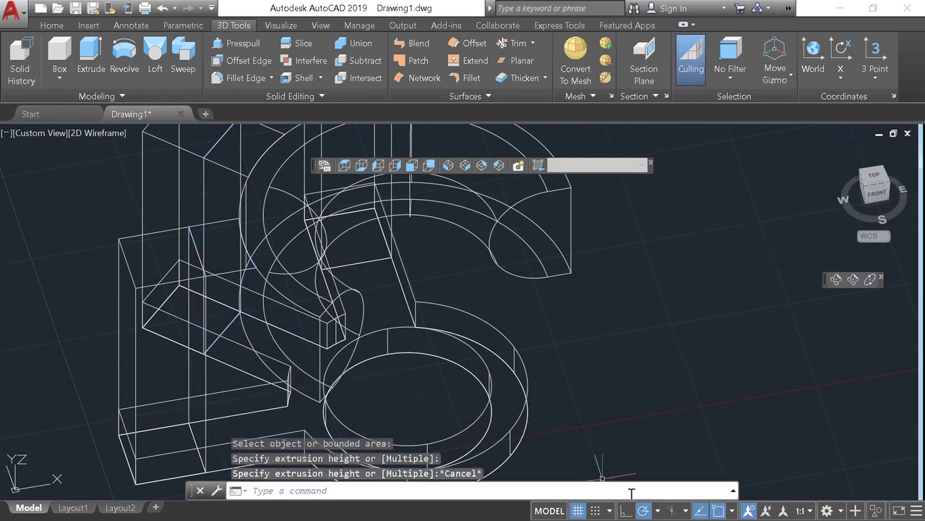
# Step: Turn on Ortho mode and restart press-pull on the small notch face, viewed from the front
pyautogui.click(626, 511)
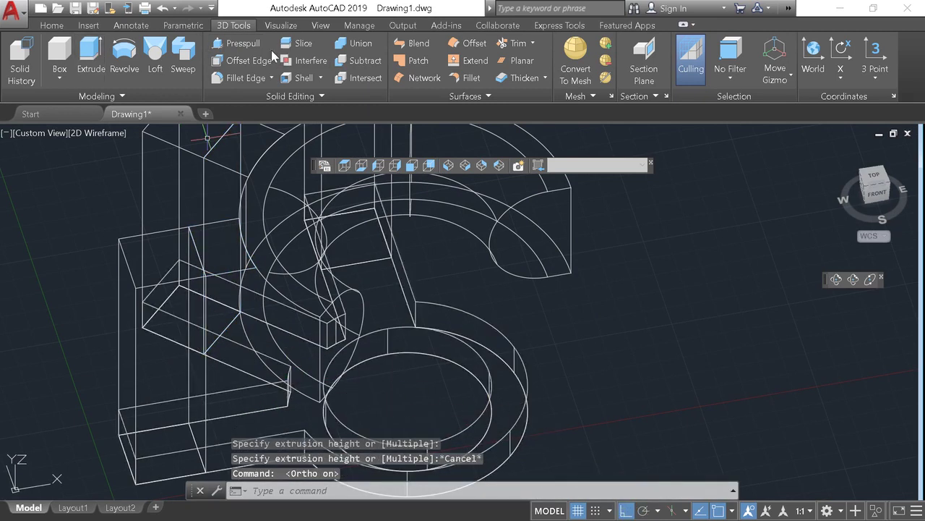
pyautogui.click(242, 45)
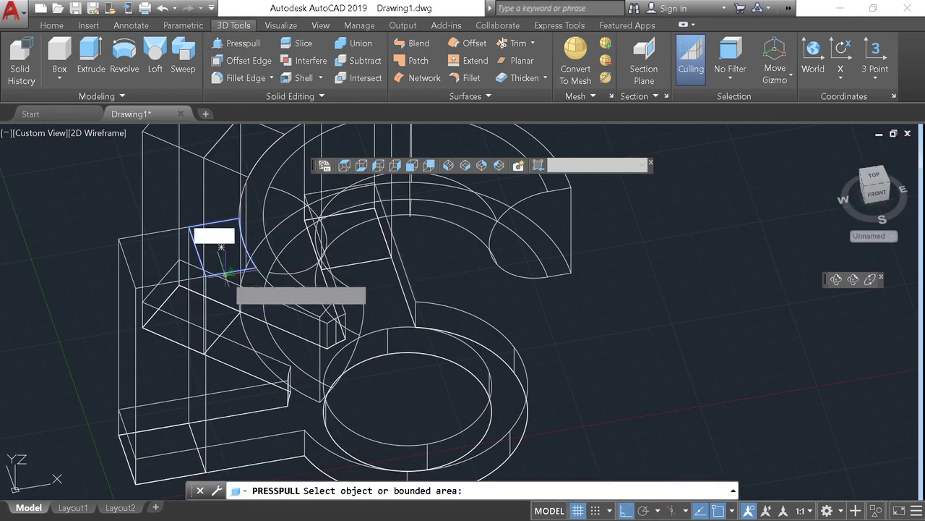
pyautogui.click(221, 246)
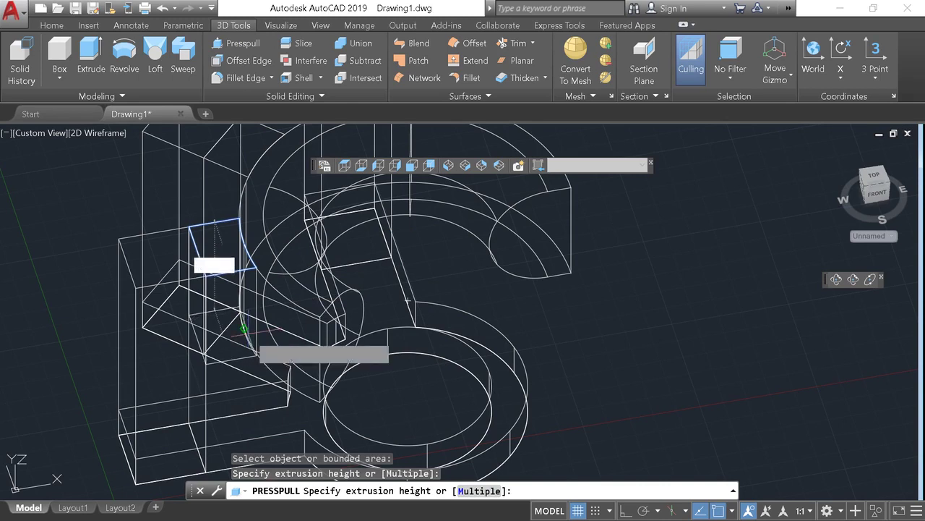
pyautogui.press('Escape')
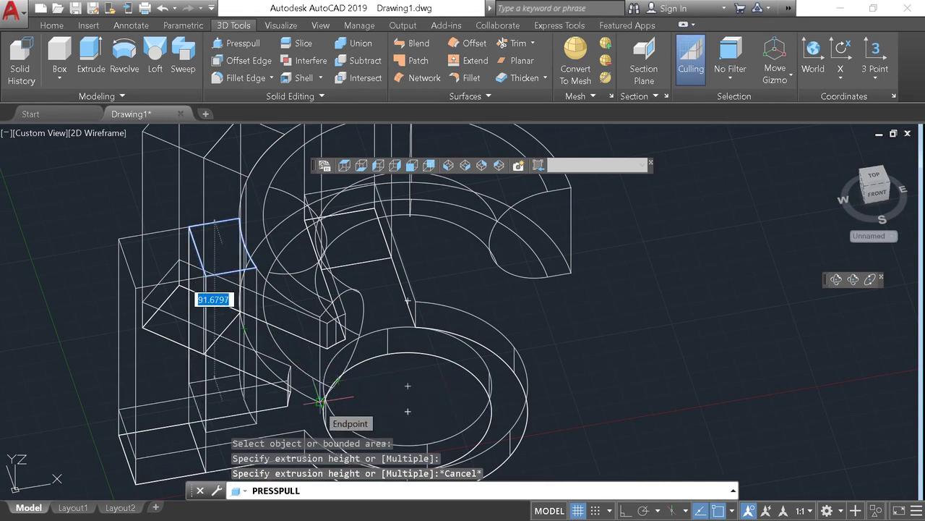
pyautogui.keyDown('shift'); pyautogui.moveTo(321, 400); pyautogui.dragTo(248, 306, button='middle'); pyautogui.keyUp('shift')
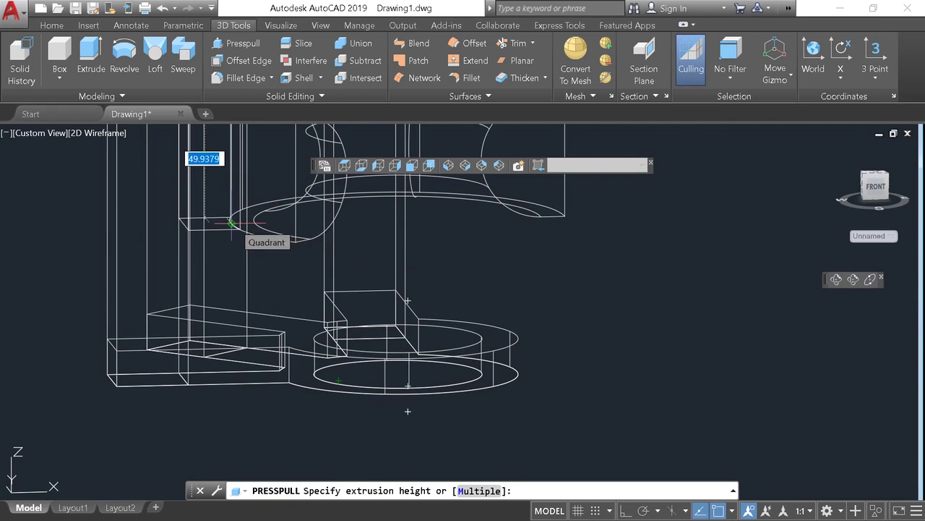
# Step: Finish the first notch extrusion at the snapped point and reorient the view toward the next face
pyautogui.click(230, 223)
pyautogui.moveTo(196, 284)
pyautogui.keyDown('shift'); pyautogui.mouseDown(button='middle')
pyautogui.moveTo(207, 294)
pyautogui.moveTo(209, 184)
pyautogui.mouseUp(button='middle'); pyautogui.keyUp('shift')
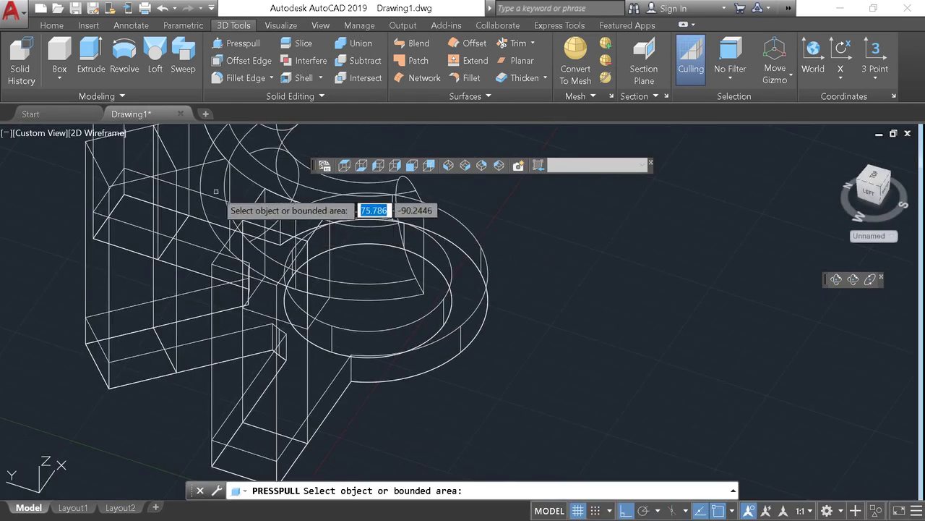
pyautogui.click(207, 163)
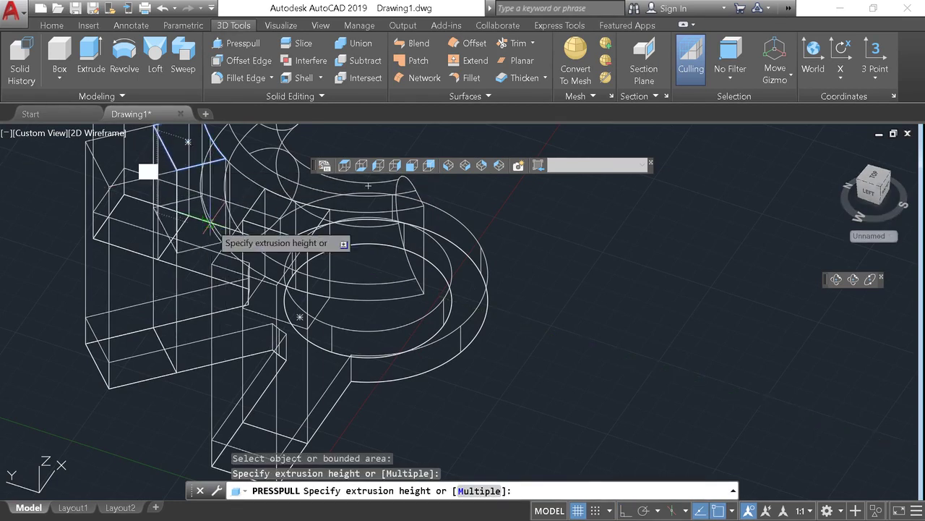
pyautogui.scroll(3, 208, 224)
pyautogui.scroll(3, 207, 217)
pyautogui.keyDown('shift'); pyautogui.moveTo(206, 217); pyautogui.dragTo(246, 219, button='middle'); pyautogui.keyUp('shift')
pyautogui.scroll(-3, 246, 220)
pyautogui.scroll(-3, 248, 275)
pyautogui.press('Escape')
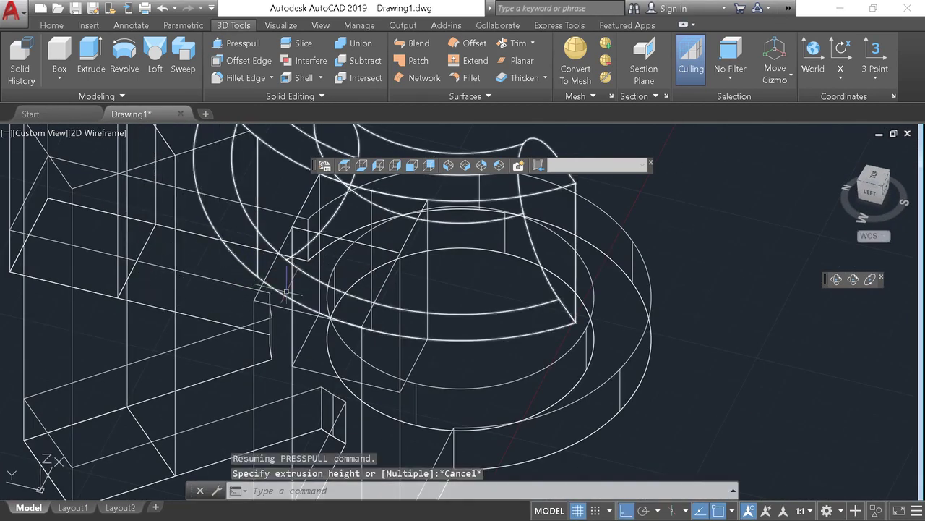
pyautogui.keyDown('shift'); pyautogui.moveTo(271, 277); pyautogui.dragTo(264, 253, button='middle'); pyautogui.keyUp('shift')
pyautogui.scroll(-3, 264, 251)
pyautogui.scroll(1, 264, 251)
pyautogui.scroll(2, 268, 246)
pyautogui.scroll(1, 273, 237)
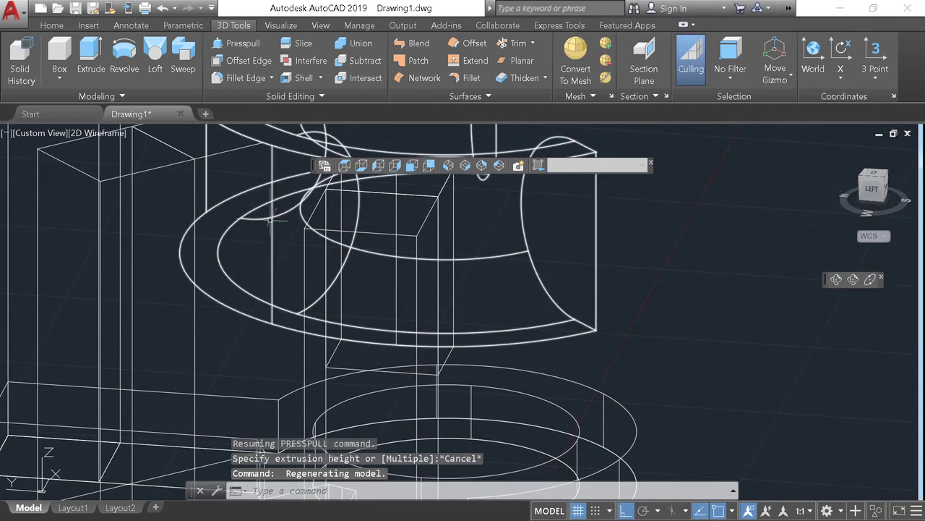
# Step: Press-pull the top face up to the curved edge of the neighbouring part
pyautogui.click(233, 45)
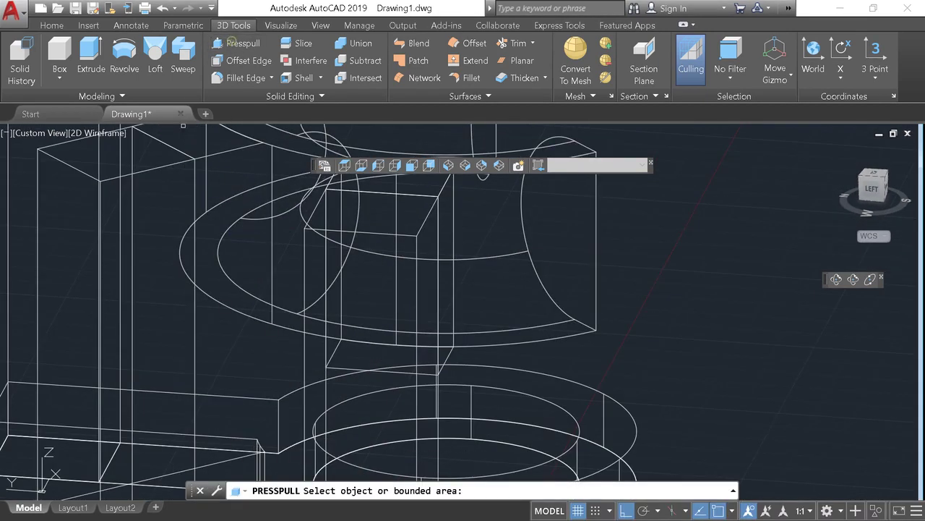
pyautogui.click(217, 148)
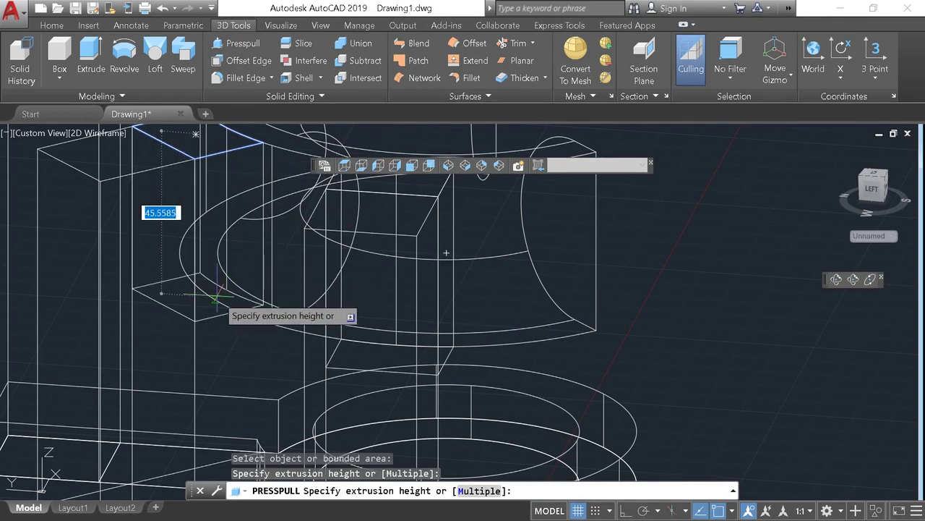
pyautogui.scroll(3, 210, 296)
pyautogui.scroll(2, 210, 293)
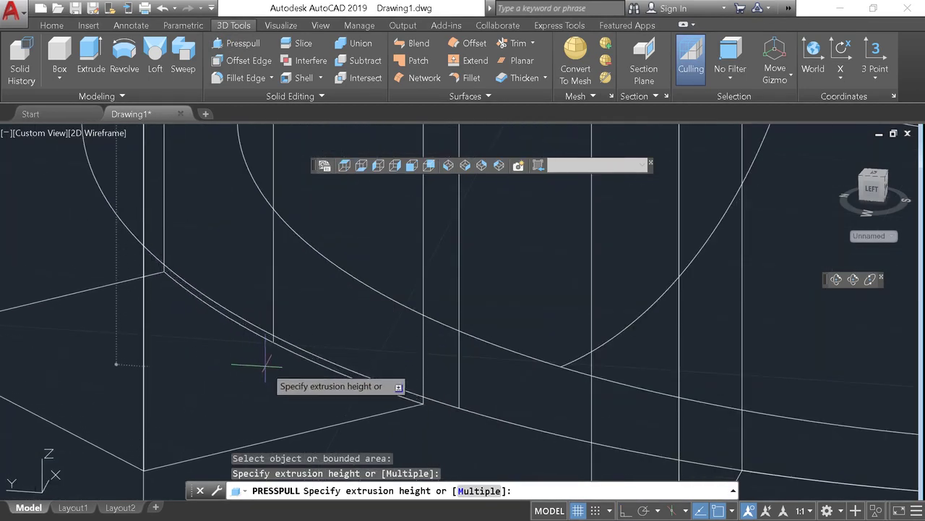
pyautogui.moveTo(289, 341)
pyautogui.keyDown('shift'); pyautogui.mouseDown(button='middle')
pyautogui.moveTo(289, 351)
pyautogui.moveTo(275, 340)
pyautogui.mouseUp(button='middle'); pyautogui.keyUp('shift')
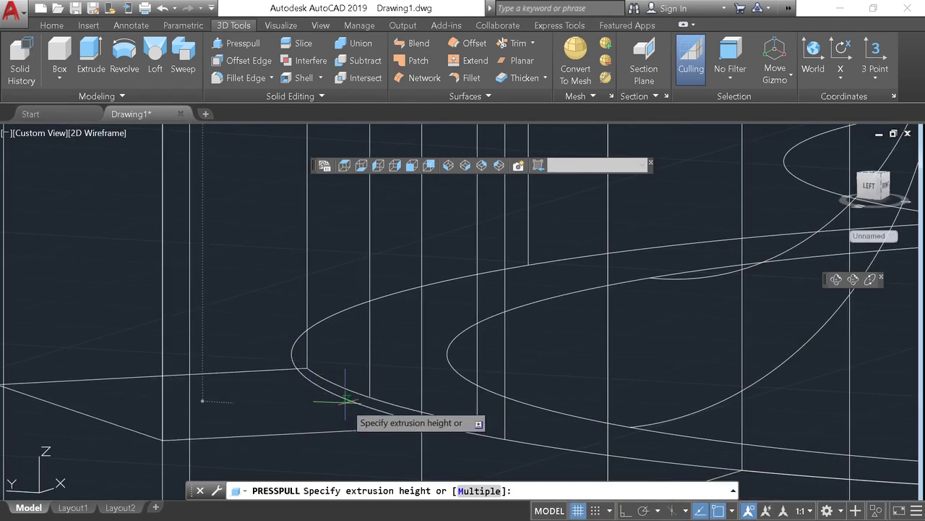
pyautogui.click(353, 401)
# Step: Press-pull the third face from the right side up to the snapped point
pyautogui.scroll(-5, 340, 347)
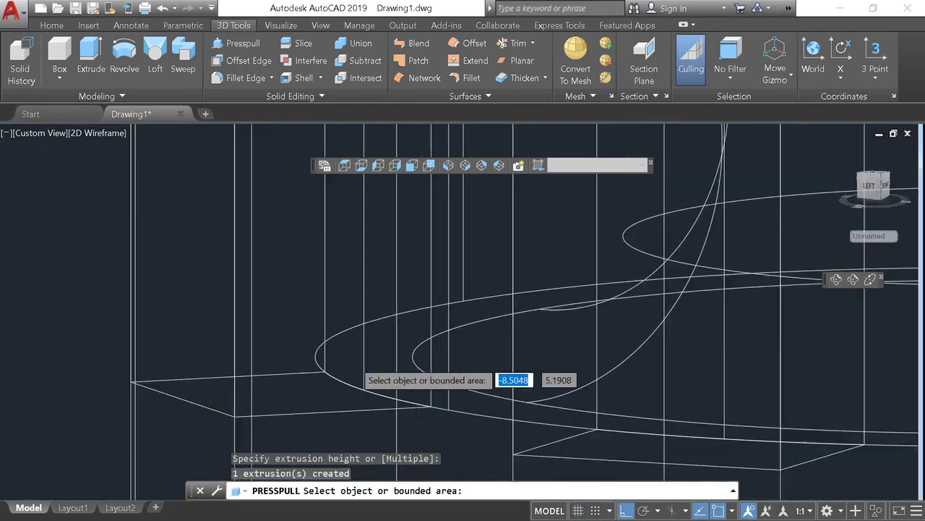
pyautogui.moveTo(301, 327)
pyautogui.keyDown('shift'); pyautogui.mouseDown(button='middle')
pyautogui.moveTo(470, 344)
pyautogui.moveTo(611, 304)
pyautogui.moveTo(639, 319)
pyautogui.mouseUp(button='middle'); pyautogui.keyUp('shift')
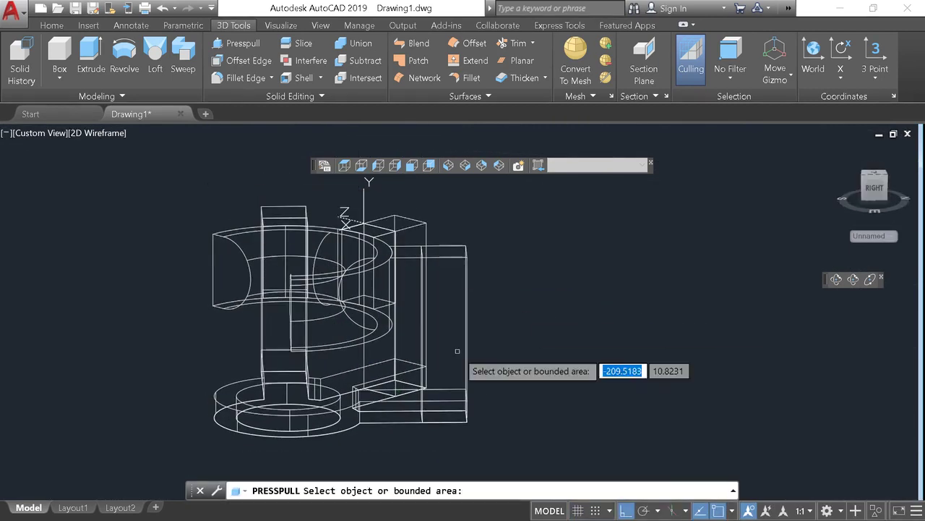
pyautogui.keyDown('shift'); pyautogui.moveTo(527, 366); pyautogui.dragTo(550, 362, button='middle'); pyautogui.keyUp('shift')
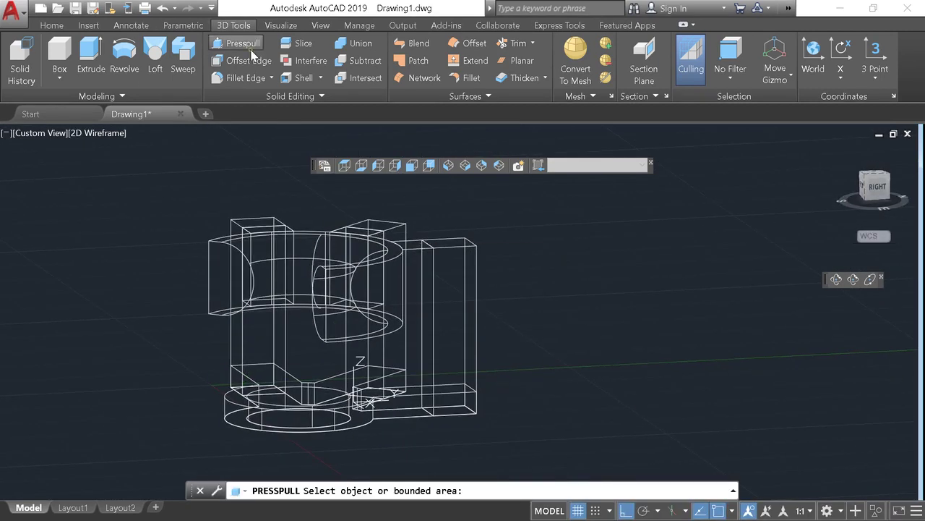
pyautogui.click(419, 248)
pyautogui.scroll(5, 400, 309)
pyautogui.scroll(2, 400, 308)
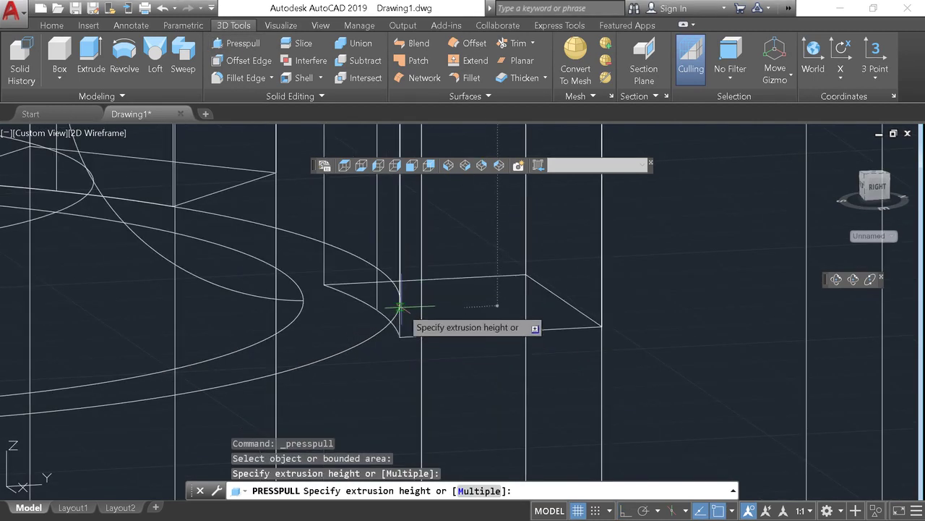
pyautogui.click(400, 304)
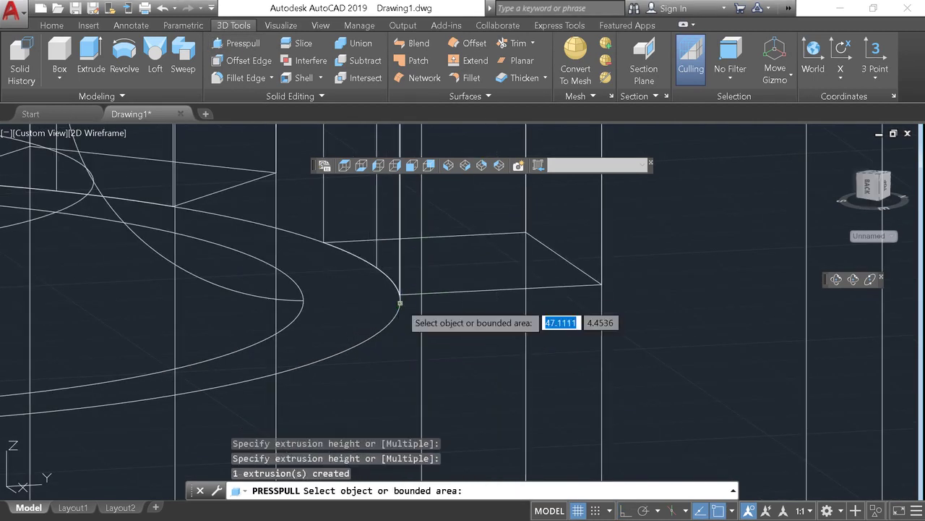
pyautogui.scroll(-3, 433, 324)
pyautogui.scroll(-3, 398, 318)
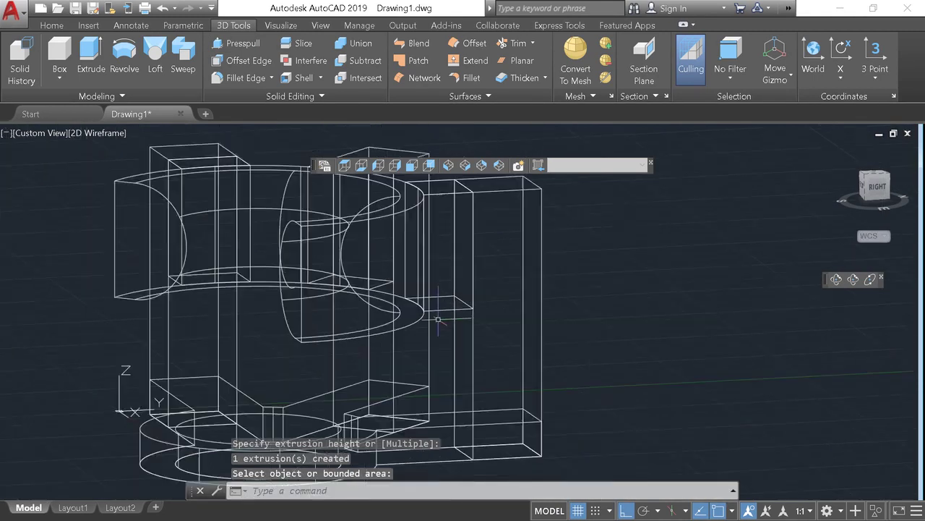
pyautogui.moveTo(398, 319)
pyautogui.keyDown('shift'); pyautogui.mouseDown(button='middle')
pyautogui.moveTo(62, 370)
pyautogui.moveTo(448, 335)
pyautogui.mouseUp(button='middle'); pyautogui.keyUp('shift')
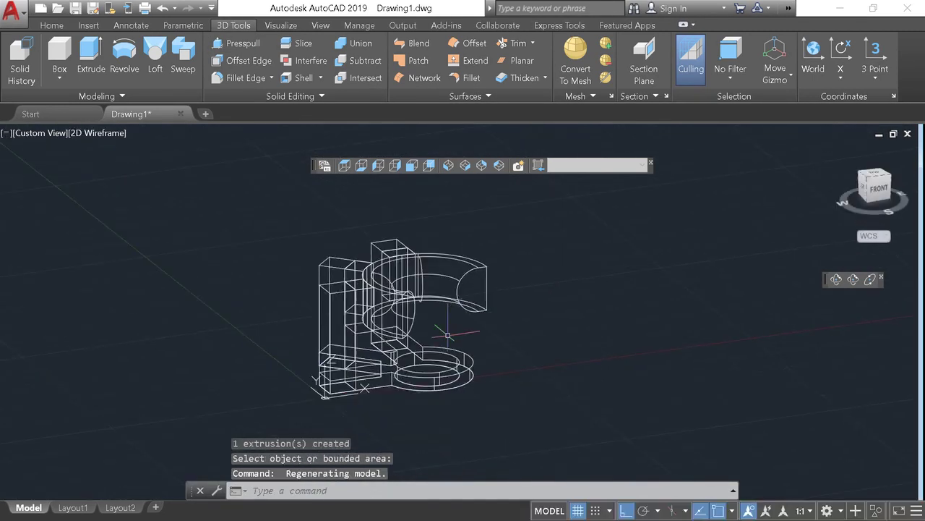
pyautogui.keyDown('shift'); pyautogui.moveTo(453, 289); pyautogui.dragTo(413, 367, button='middle'); pyautogui.keyUp('shift')
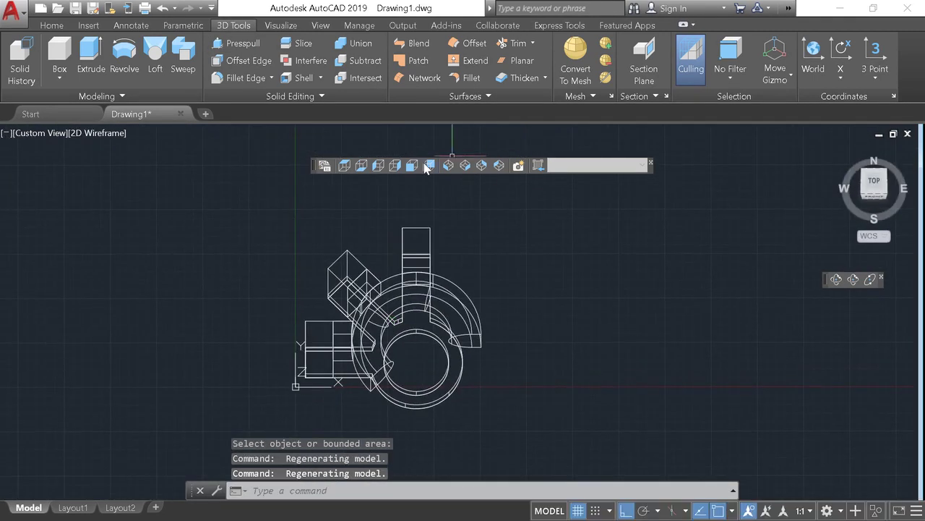
# Step: Apply the Shaded with Edges visual style to the hub model
pyautogui.click(287, 29)
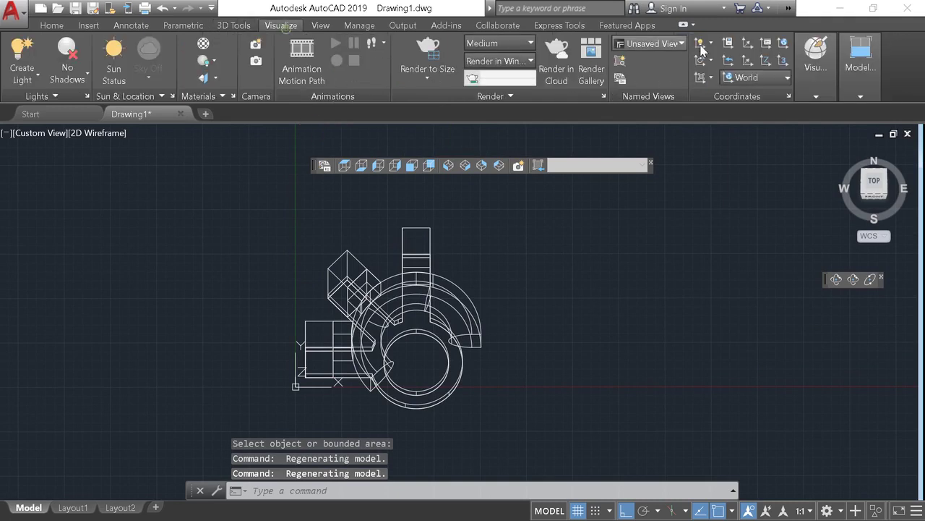
pyautogui.click(814, 97)
pyautogui.click(813, 114)
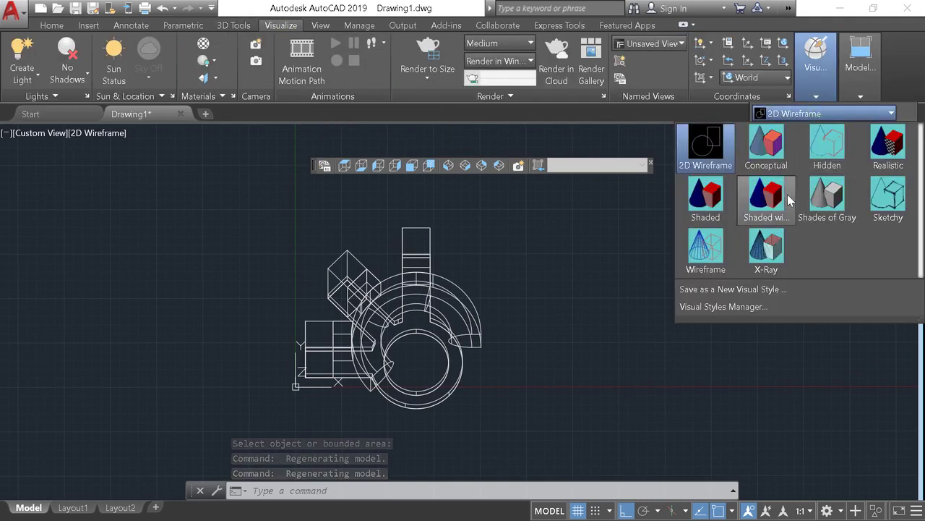
pyautogui.click(784, 206)
pyautogui.moveTo(474, 386)
pyautogui.keyDown('shift'); pyautogui.mouseDown(button='middle')
pyautogui.moveTo(311, 377)
pyautogui.moveTo(444, 429)
pyautogui.moveTo(537, 397)
pyautogui.mouseUp(button='middle'); pyautogui.keyUp('shift')
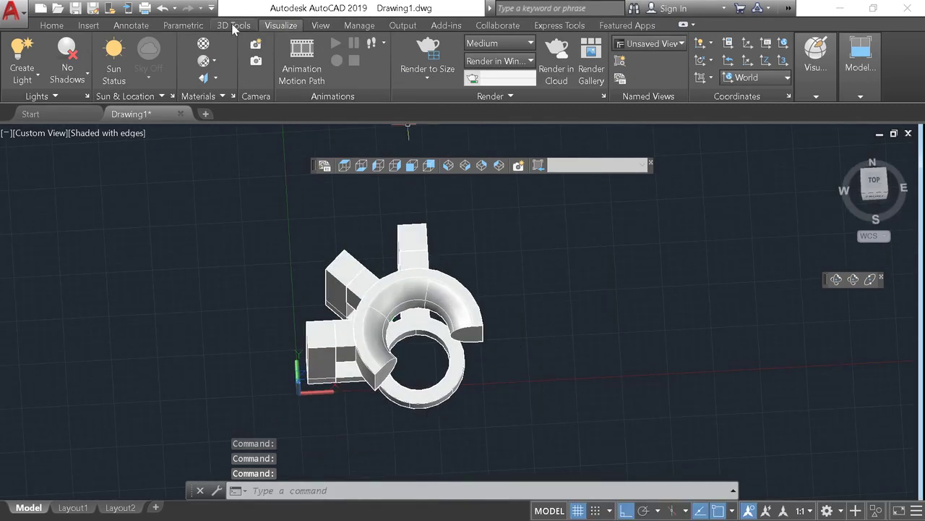
pyautogui.click(233, 26)
# Step: Union the two top boxes, two tilted boxes, lower bar and torus pieces into one solid
pyautogui.click(355, 47)
pyautogui.click(412, 235)
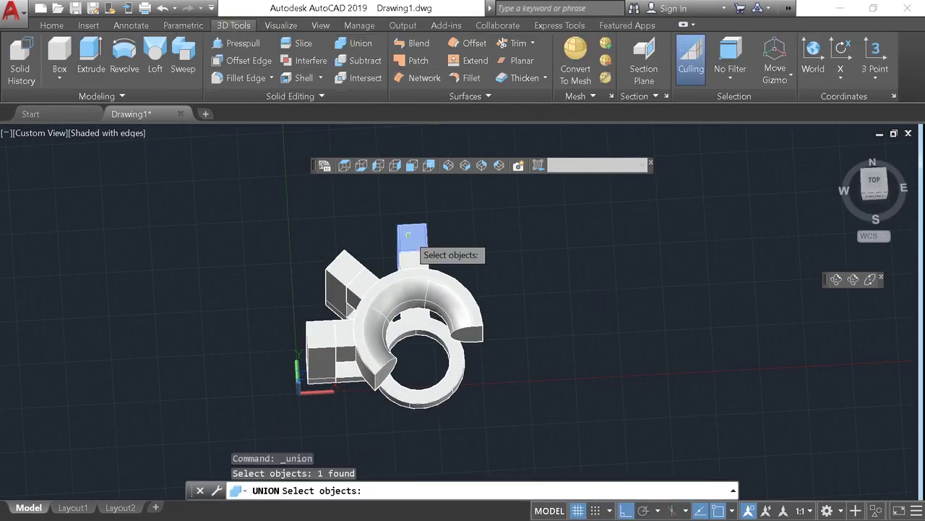
pyautogui.click(414, 260)
pyautogui.click(340, 275)
pyautogui.click(365, 293)
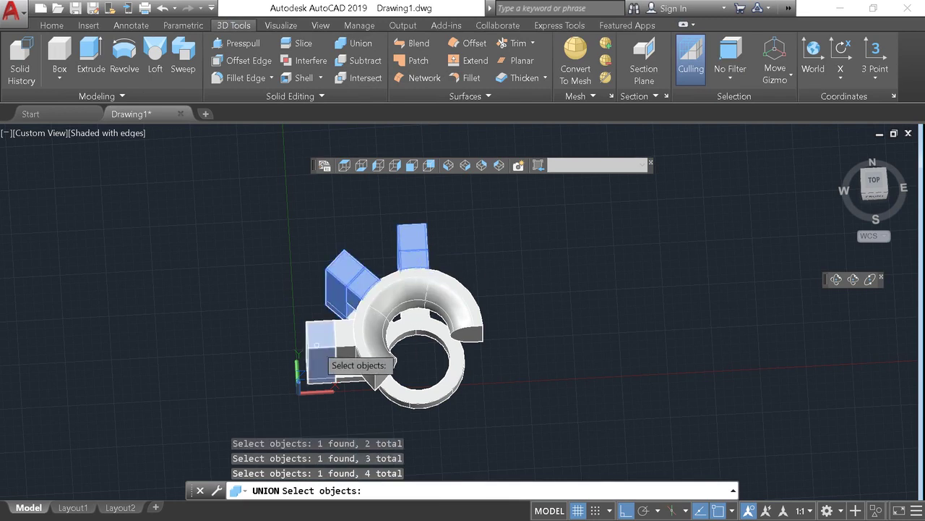
pyautogui.click(359, 361)
pyautogui.click(363, 369)
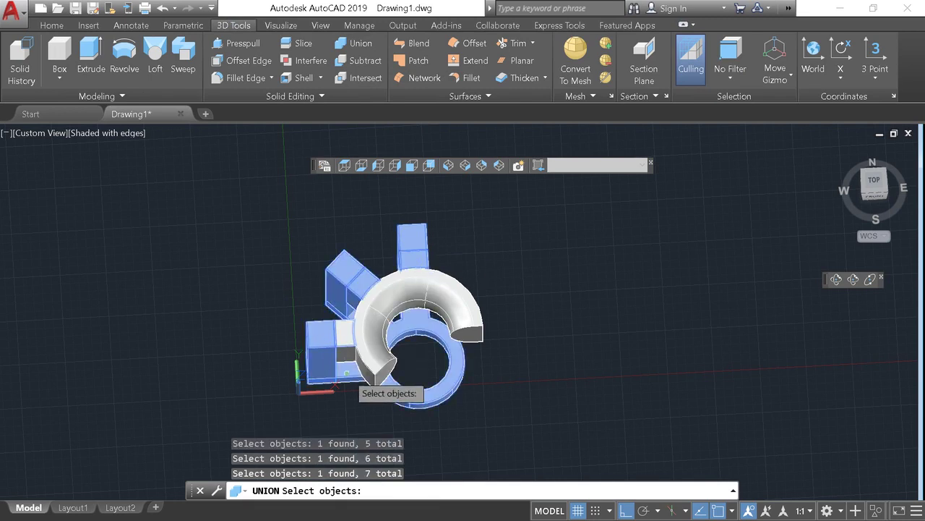
pyautogui.click(368, 373)
pyautogui.click(366, 370)
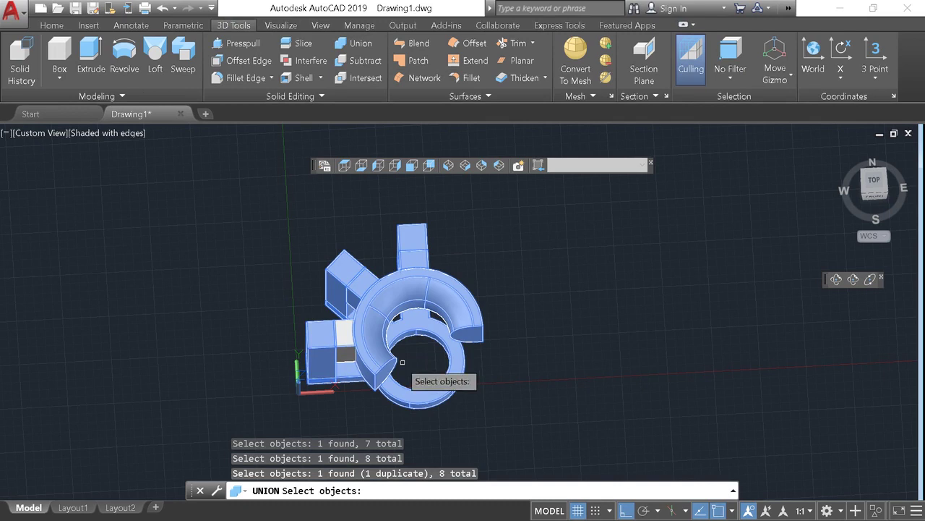
pyautogui.moveTo(475, 344)
pyautogui.keyDown('shift'); pyautogui.mouseDown(button='middle')
pyautogui.moveTo(249, 288)
pyautogui.moveTo(257, 294)
pyautogui.mouseUp(button='middle'); pyautogui.keyUp('shift')
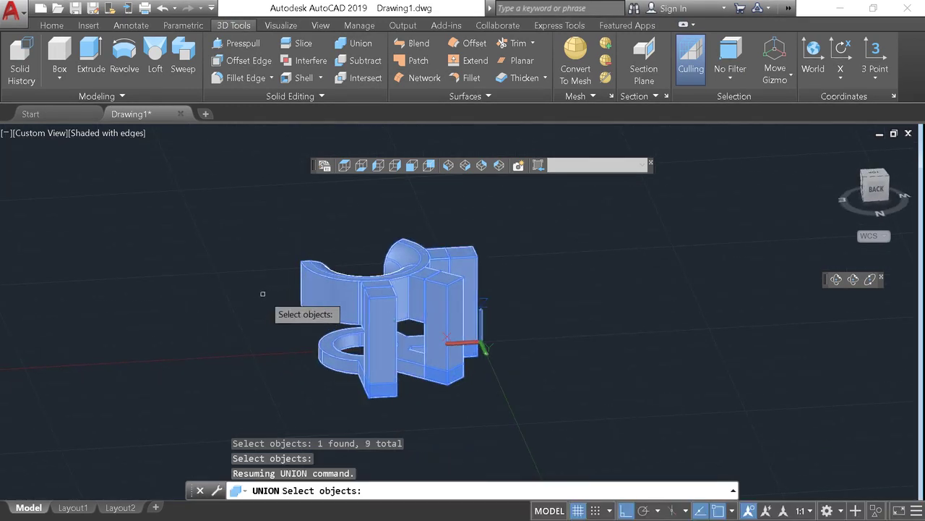
pyautogui.press('Return')
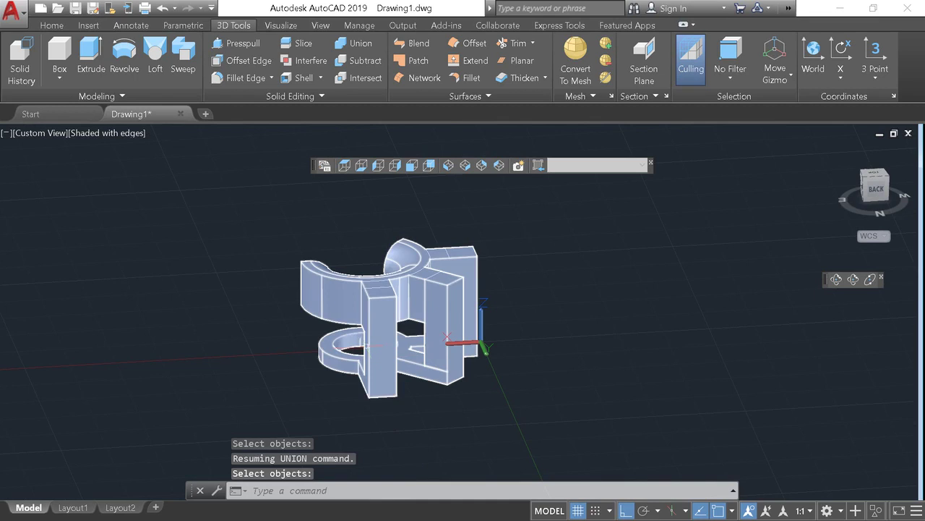
# Step: Select the merged hub solid and view it from SW and SE Isometric
pyautogui.click(388, 335)
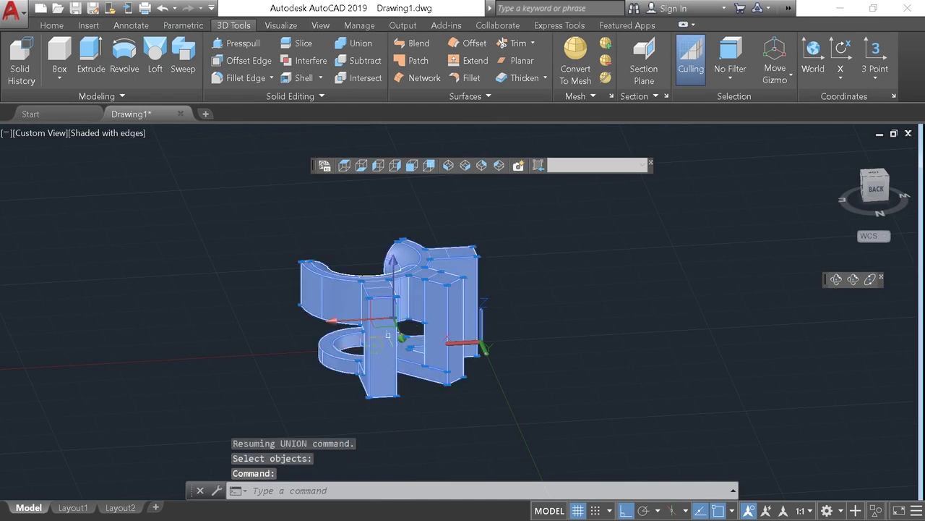
pyautogui.click(453, 169)
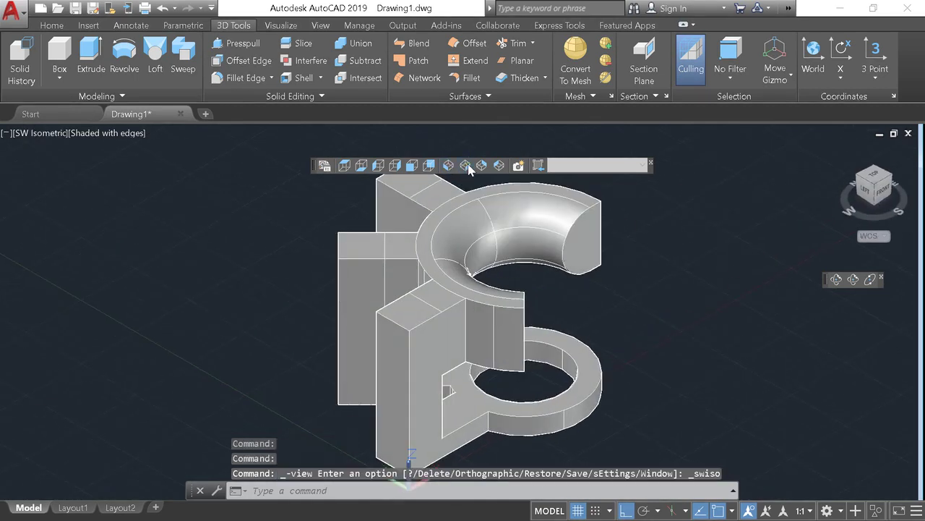
pyautogui.click(469, 168)
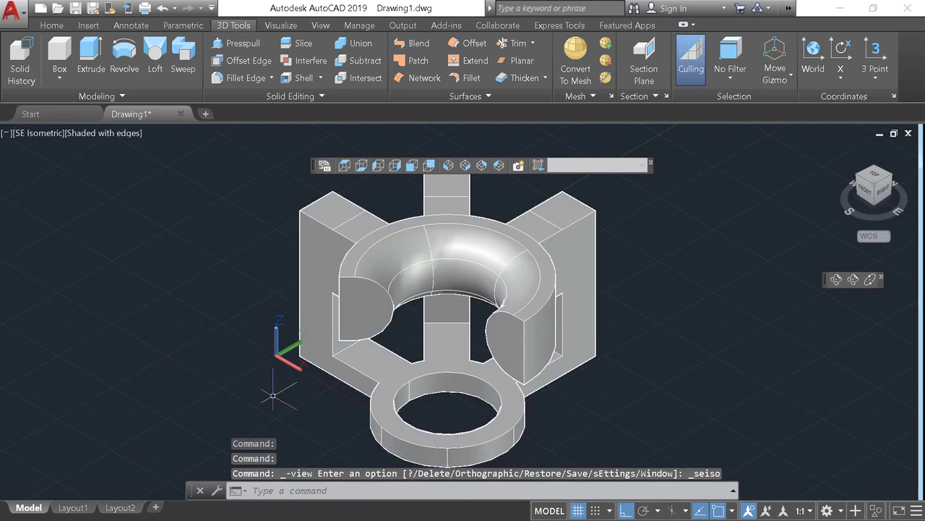
pyautogui.click(113, 508)
# Step: Add the ISO A1 Layout from the Tutorial-mMfg.dwt template and switch to it
pyautogui.rightClick(115, 506)
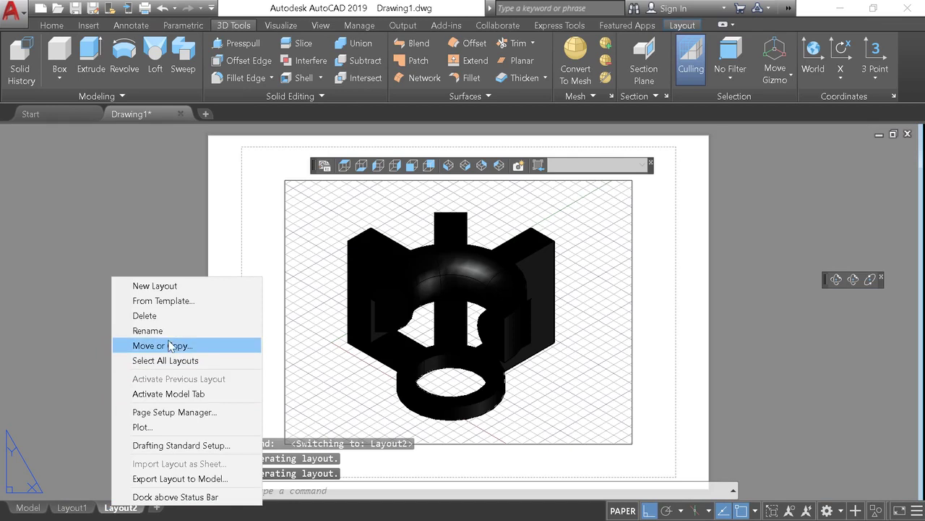
pyautogui.click(167, 300)
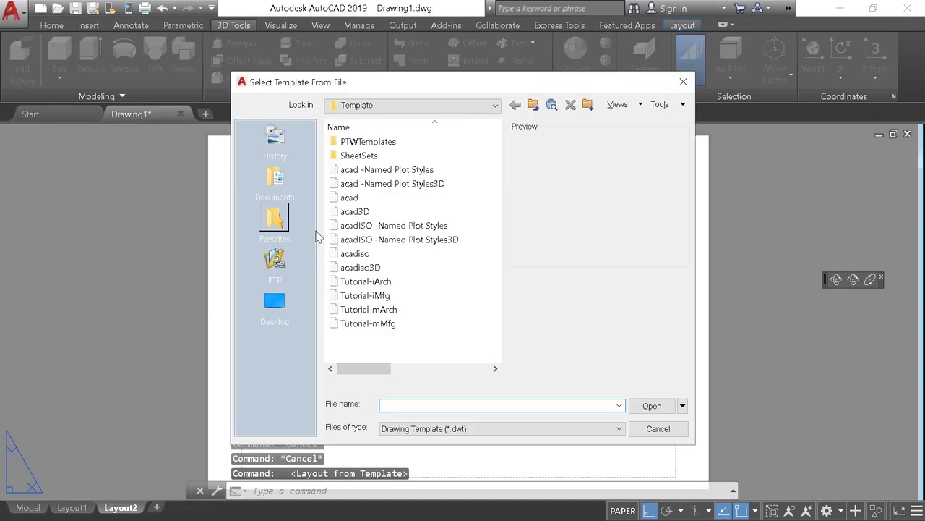
pyautogui.click(368, 324)
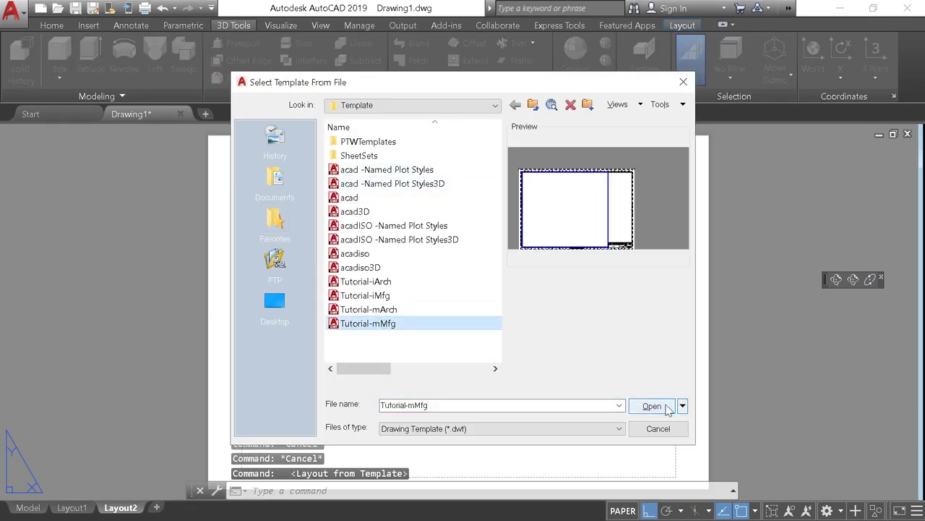
pyautogui.click(666, 406)
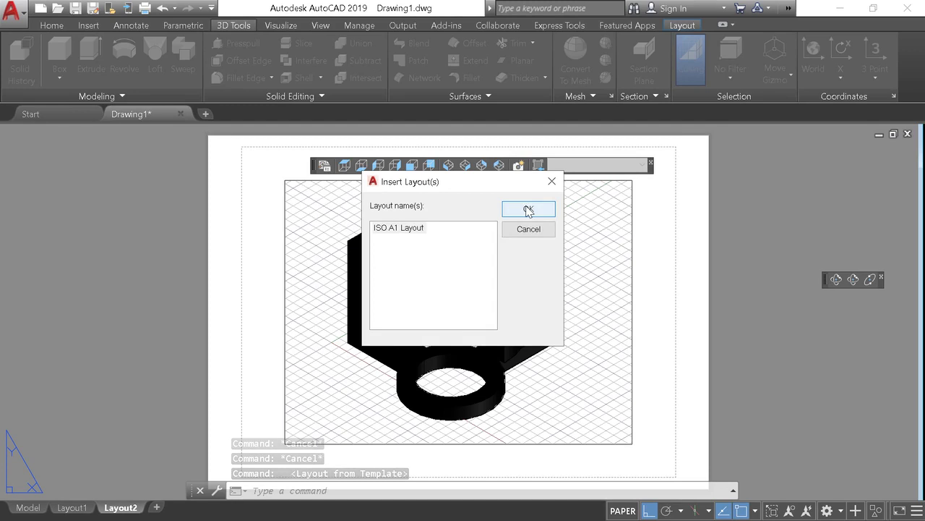
pyautogui.click(529, 209)
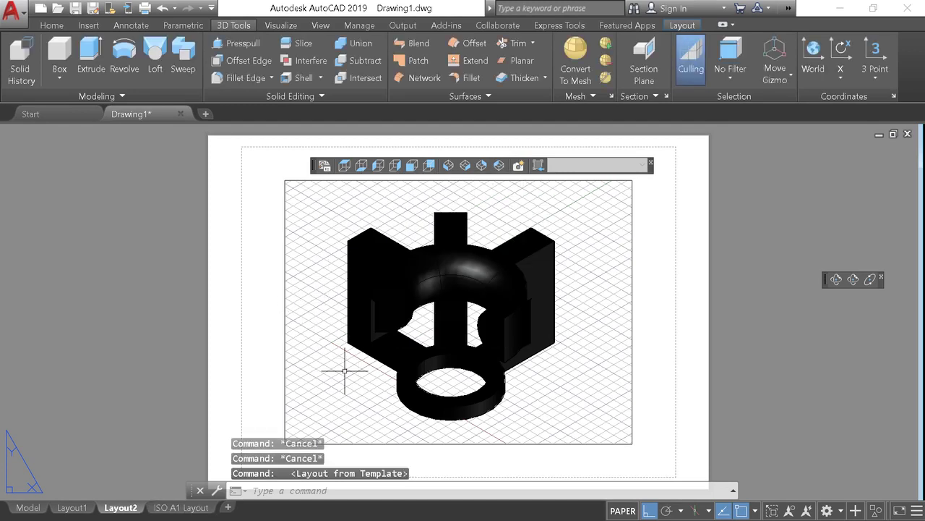
pyautogui.click(182, 506)
# Step: Erase the sheet's default viewport and start a base view from model space
pyautogui.click(367, 292)
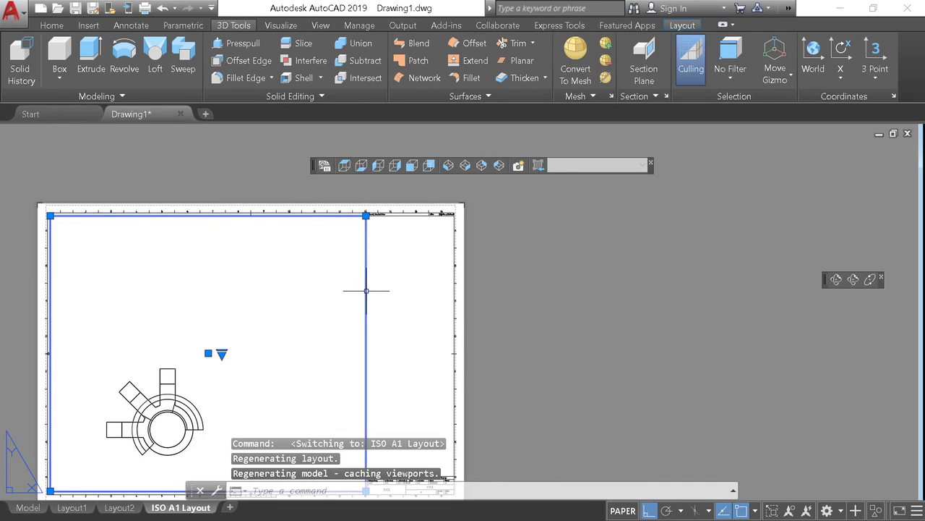
pyautogui.press('Delete')
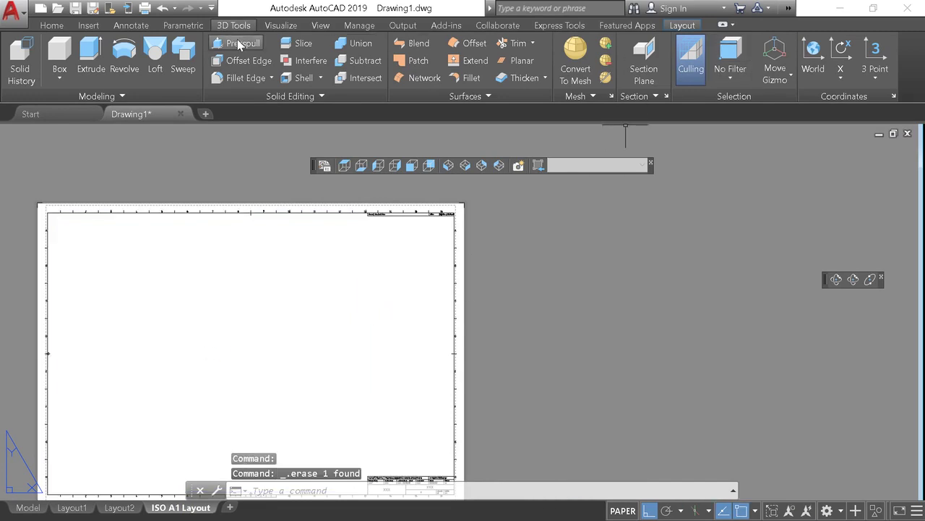
pyautogui.click(62, 27)
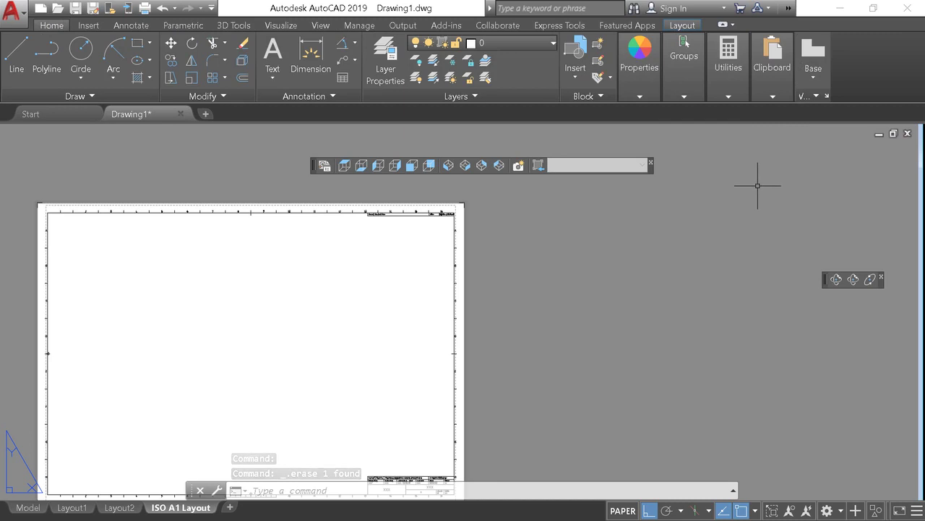
pyautogui.click(812, 75)
pyautogui.click(811, 102)
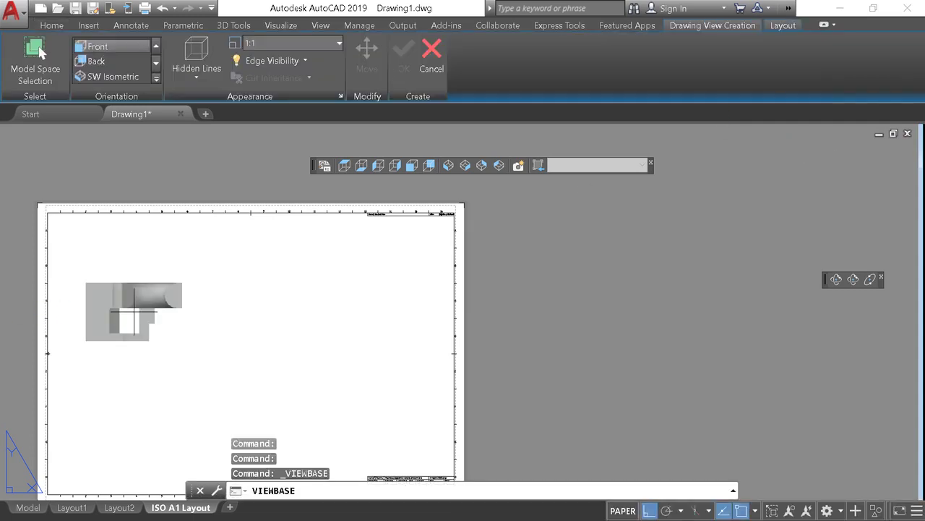
# Step: Place the Front base view at upper left, then top, side and isometric projected views
pyautogui.click(128, 274)
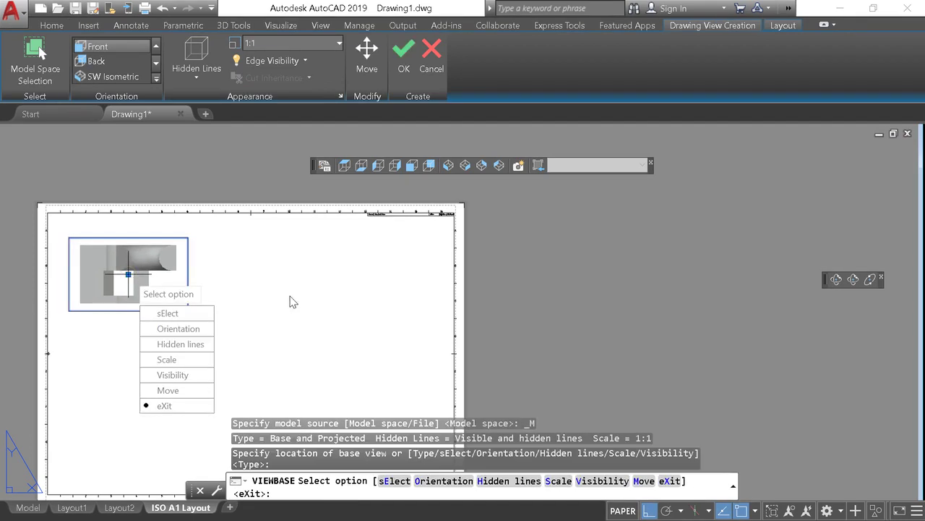
pyautogui.click(404, 77)
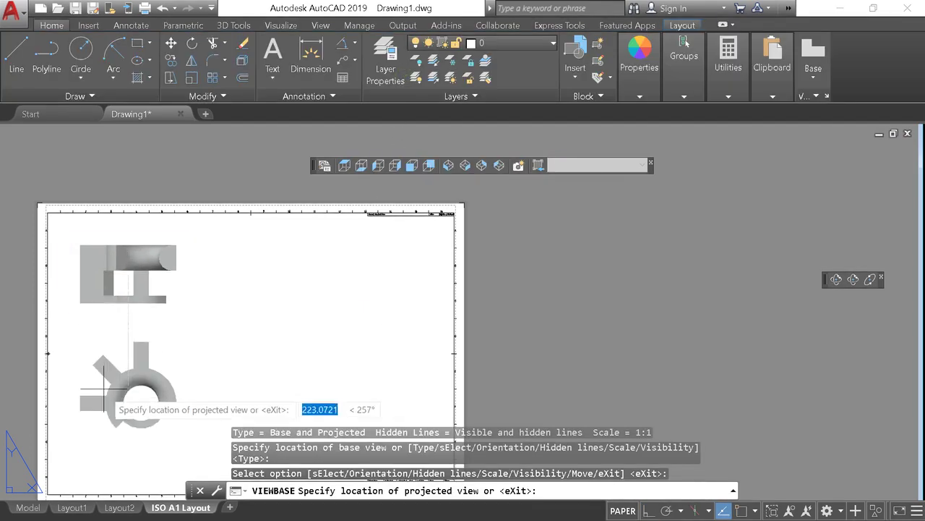
pyautogui.click(107, 415)
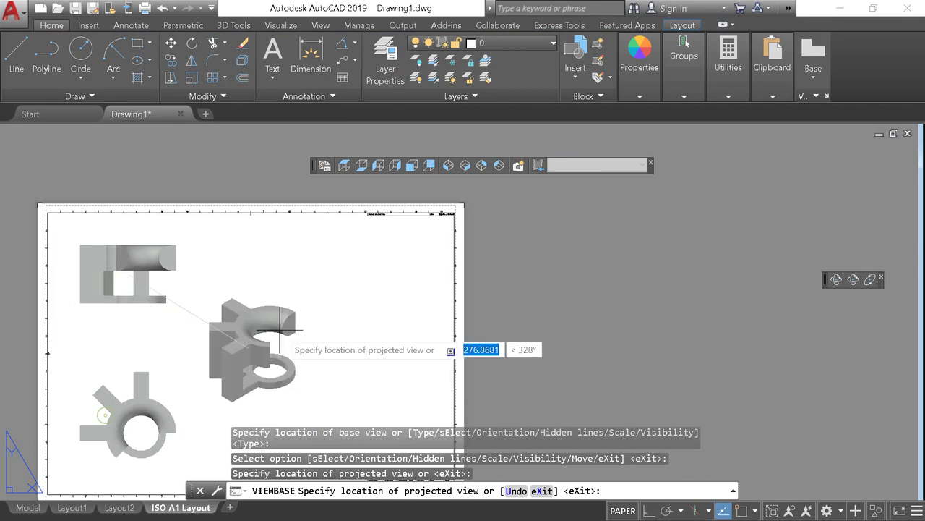
pyautogui.click(354, 282)
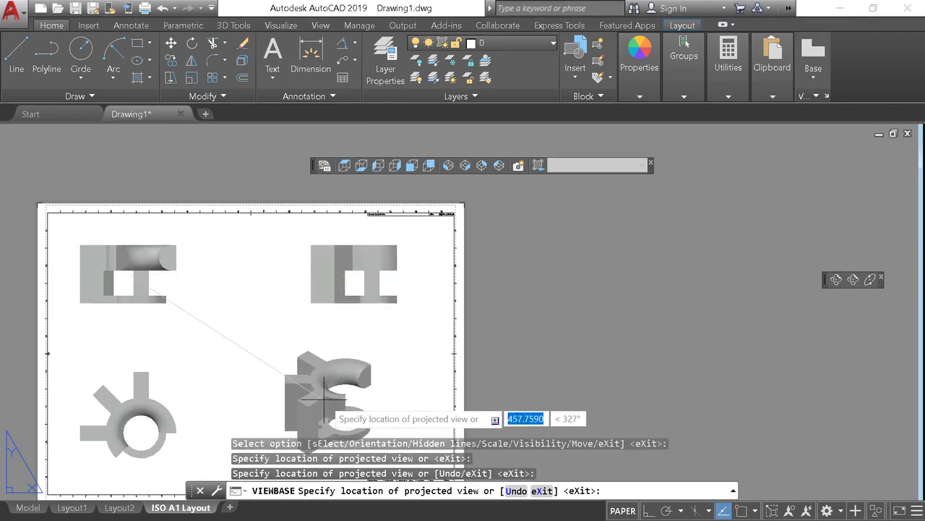
pyautogui.moveTo(323, 378); pyautogui.dragTo(322, 327, button='middle')
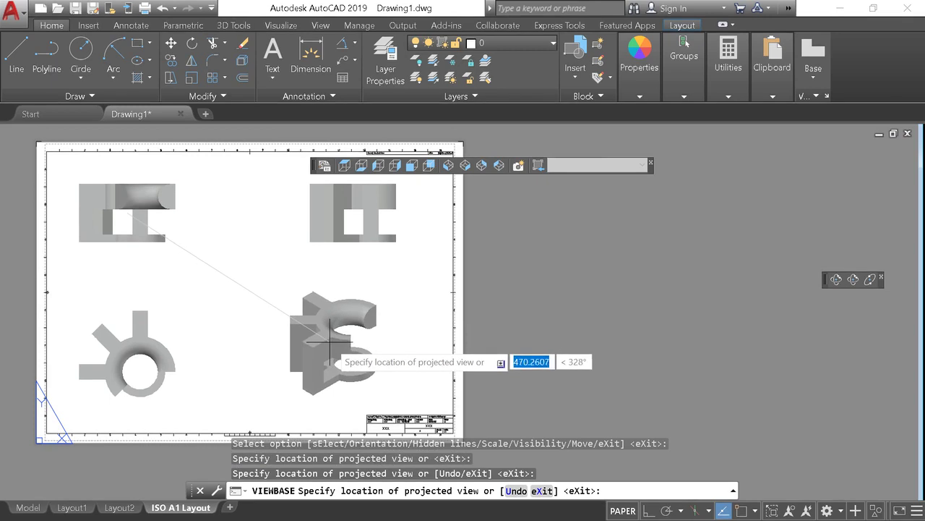
pyautogui.click(342, 347)
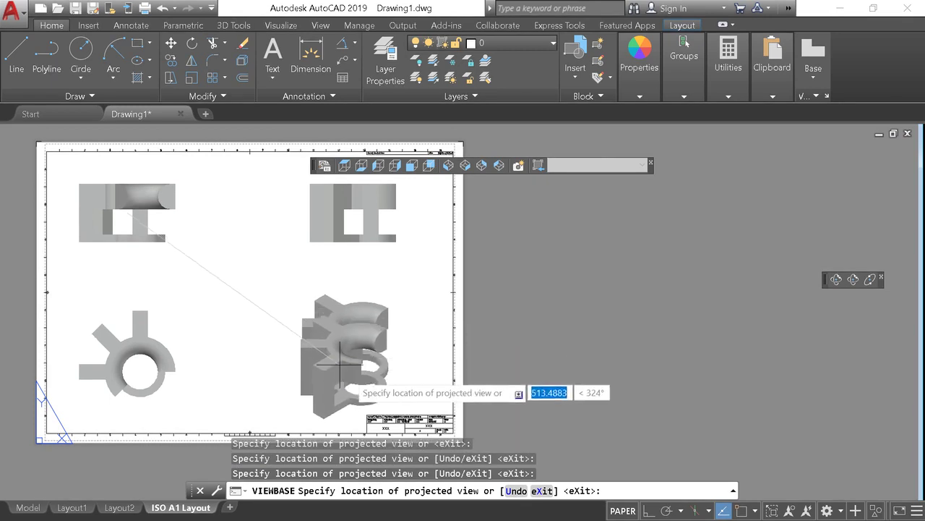
pyautogui.write('x')
pyautogui.press('Return')
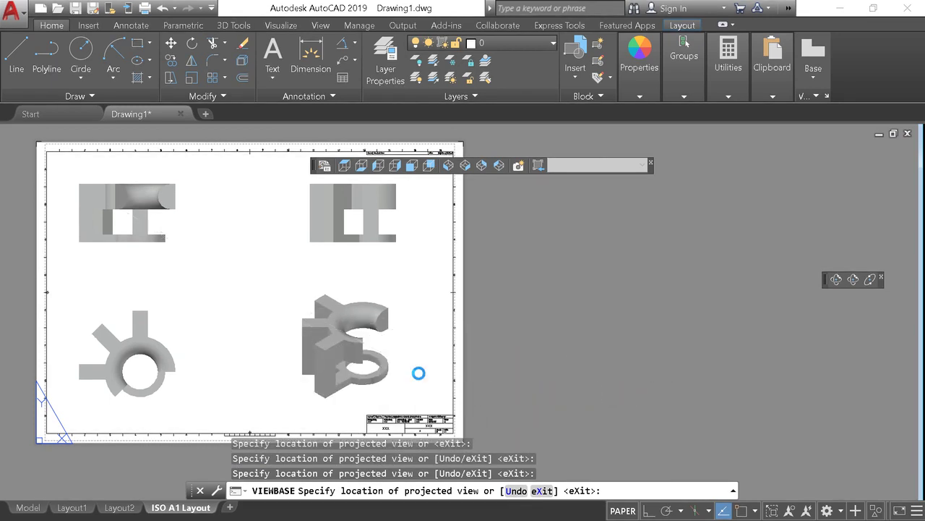
pyautogui.click(329, 333)
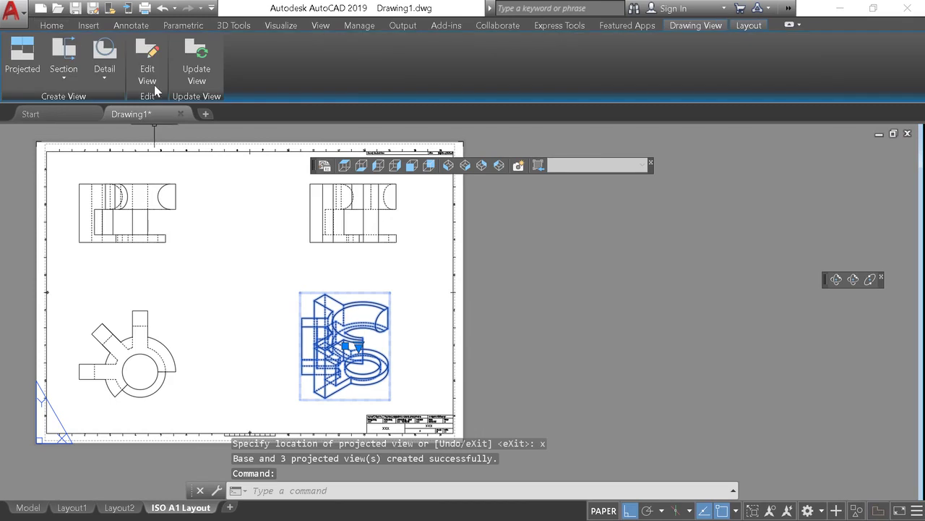
pyautogui.click(148, 75)
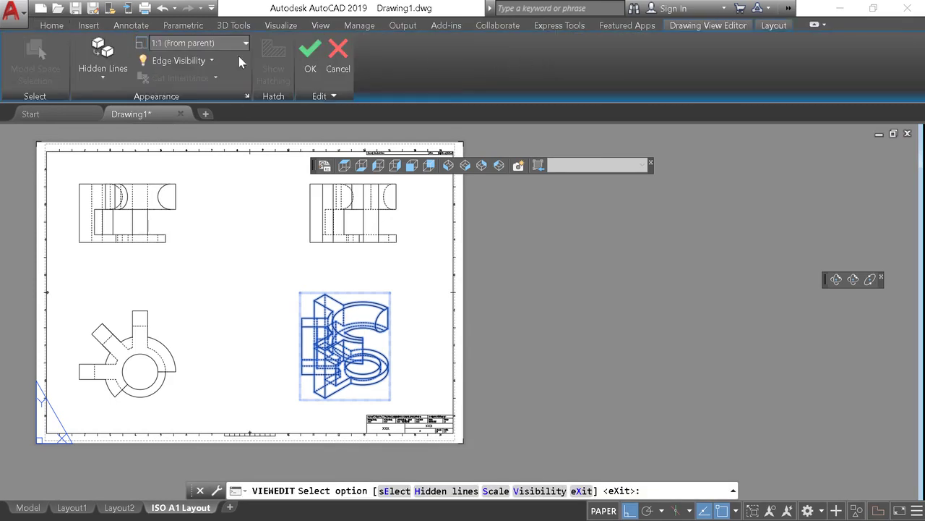
# Step: Set the isometric view's Hidden Lines style to Shaded with visible lines
pyautogui.click(102, 64)
pyautogui.click(119, 194)
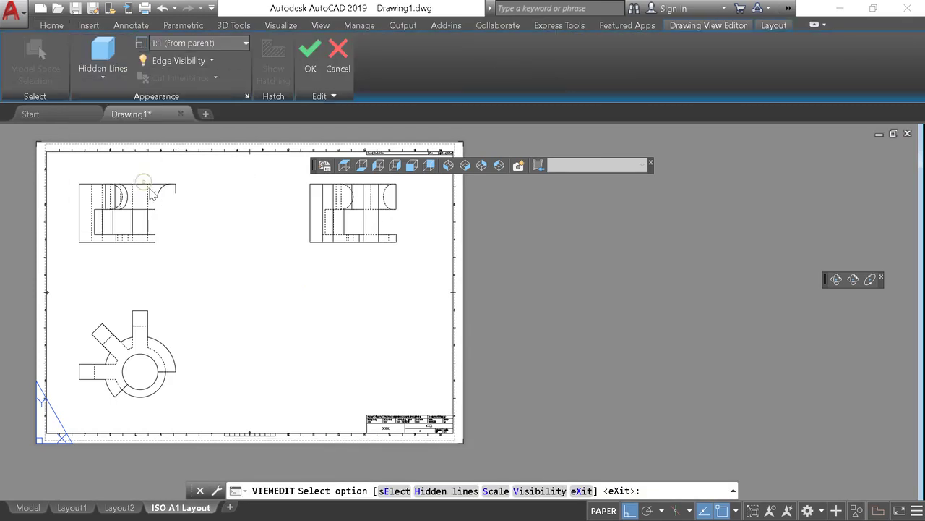
pyautogui.click(310, 58)
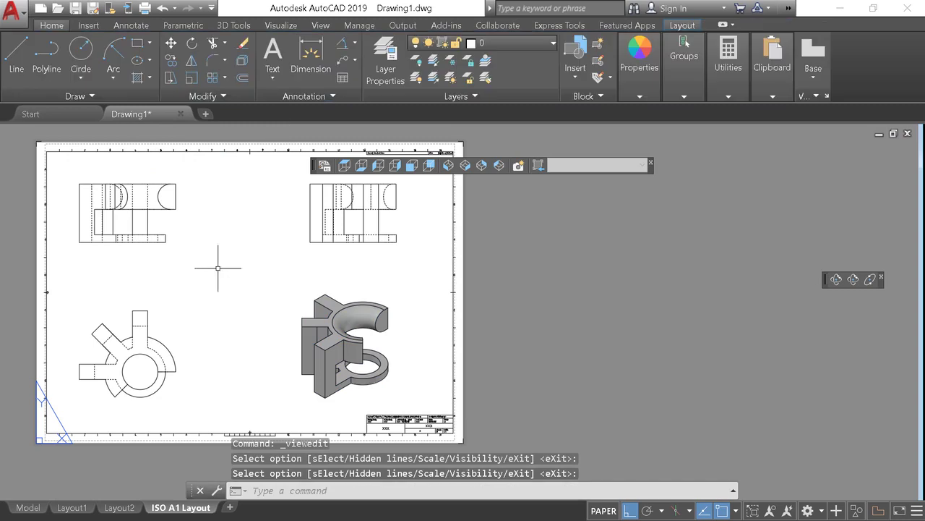
pyautogui.hotkey('alt', 'Tab')
pyautogui.hotkey('alt', 'Tab')
pyautogui.hotkey('alt', 'Tab')
pyautogui.hotkey('alt', 'Tab')
pyautogui.hotkey('alt', 'Tab')
pyautogui.hotkey('alt', 'Tab')
pyautogui.hotkey('alt', 'Tab')
pyautogui.hotkey('alt', 'Tab')
pyautogui.hotkey('alt', 'Tab')
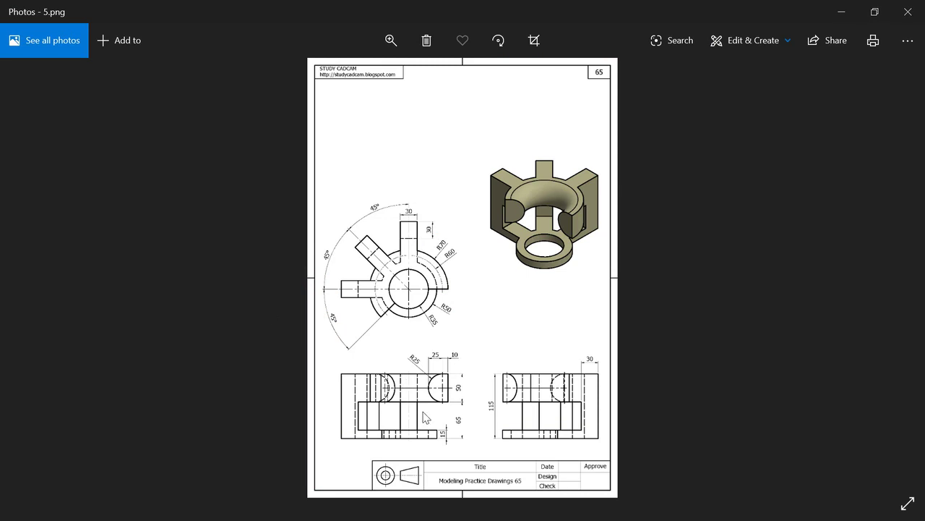
pyautogui.hotkey('alt', 'Tab')
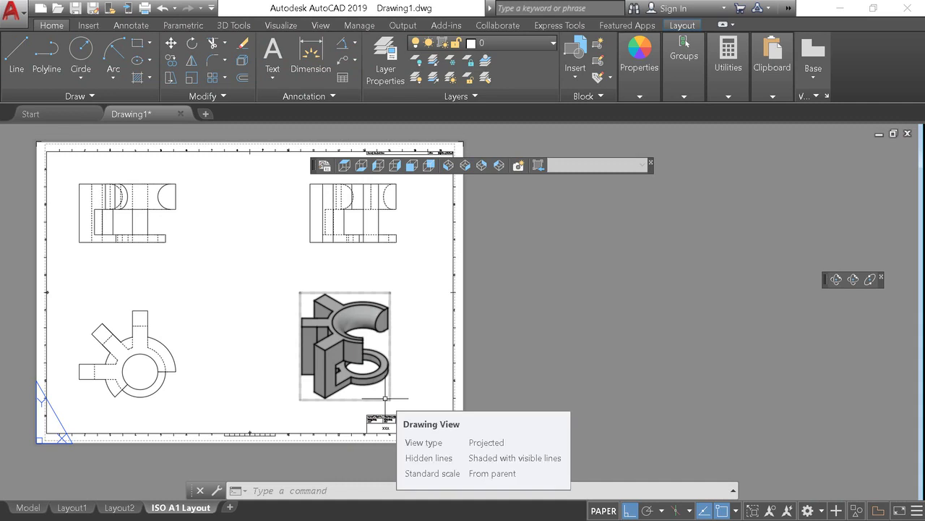